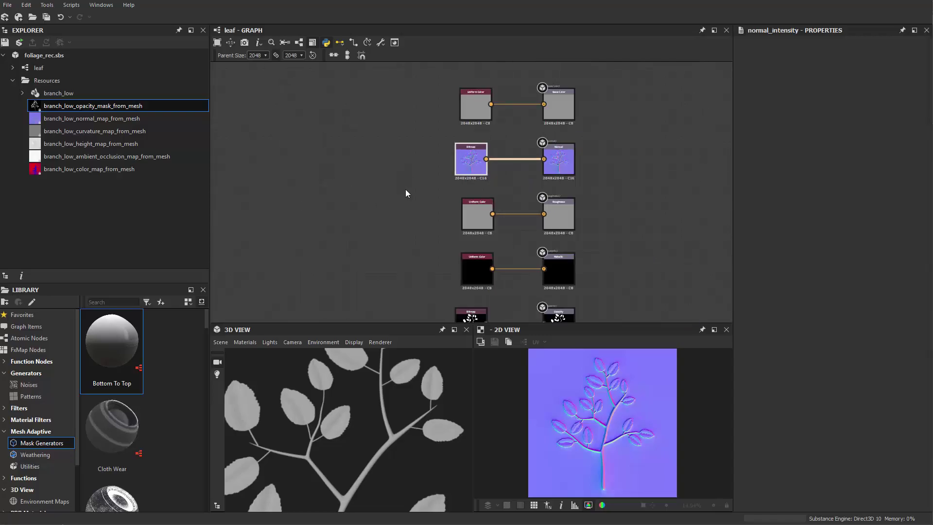
Move the Uniform Color node that feeds Base Color up and farther away from its output node.
scroll(341, 411, "down", 3)
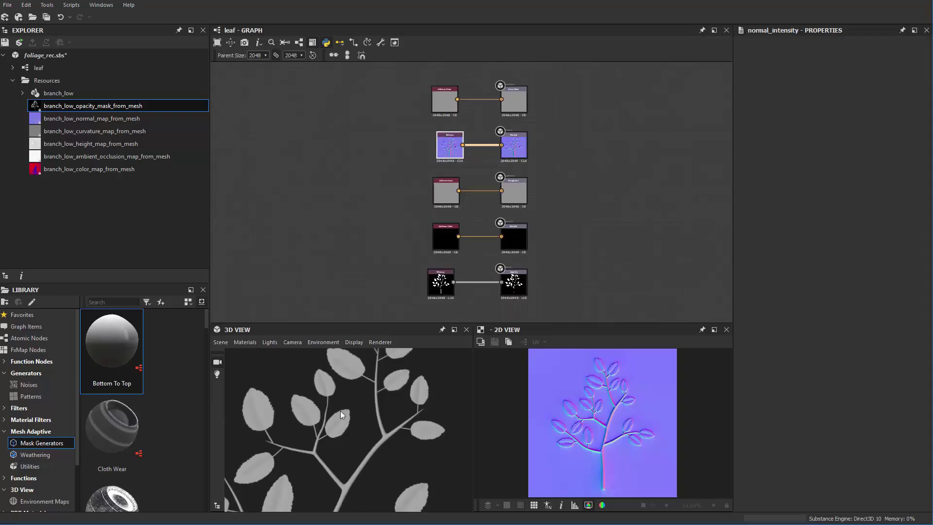
left_click_drag(340, 420, 374, 350)
scroll(421, 182, "up", 4)
middle_click_drag(439, 237, 445, 233)
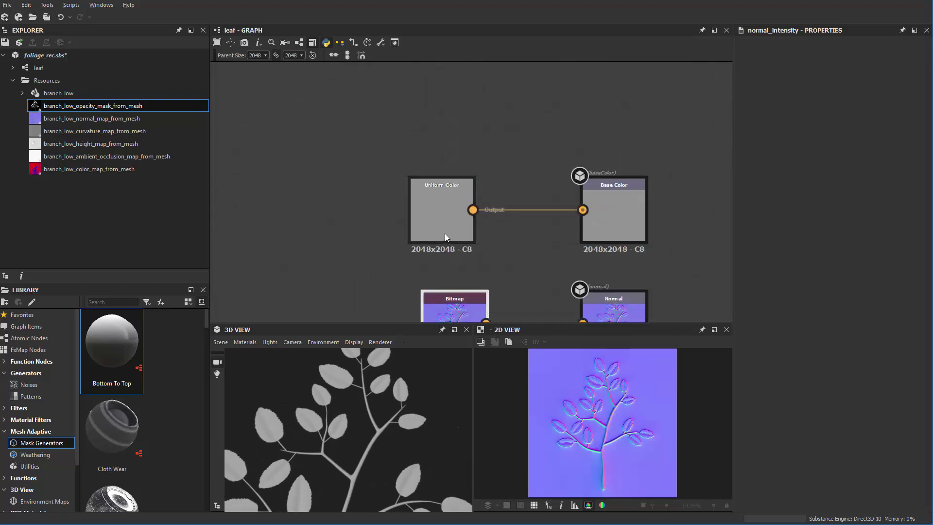
left_click_drag(445, 233, 429, 153)
scroll(419, 164, "down", 3)
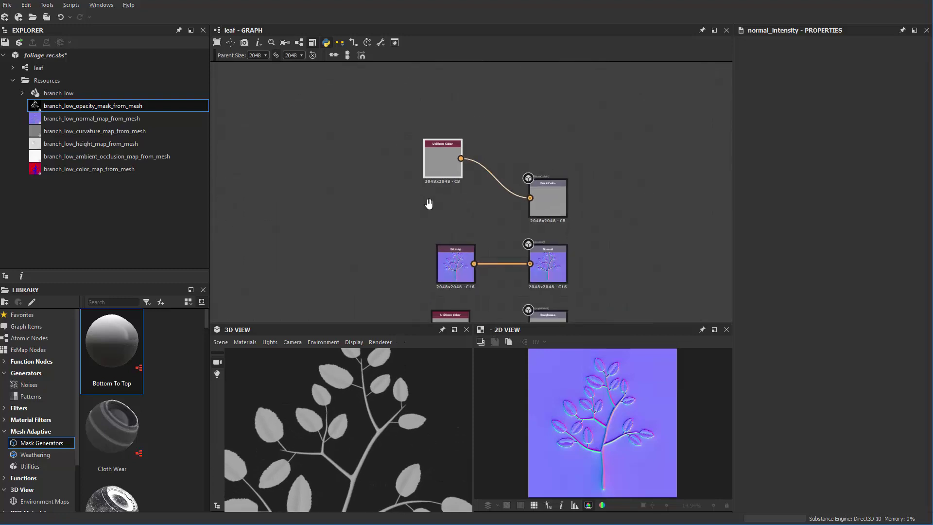
scroll(406, 138, "up", 3)
scroll(402, 162, "down", 3)
scroll(410, 169, "up", 2)
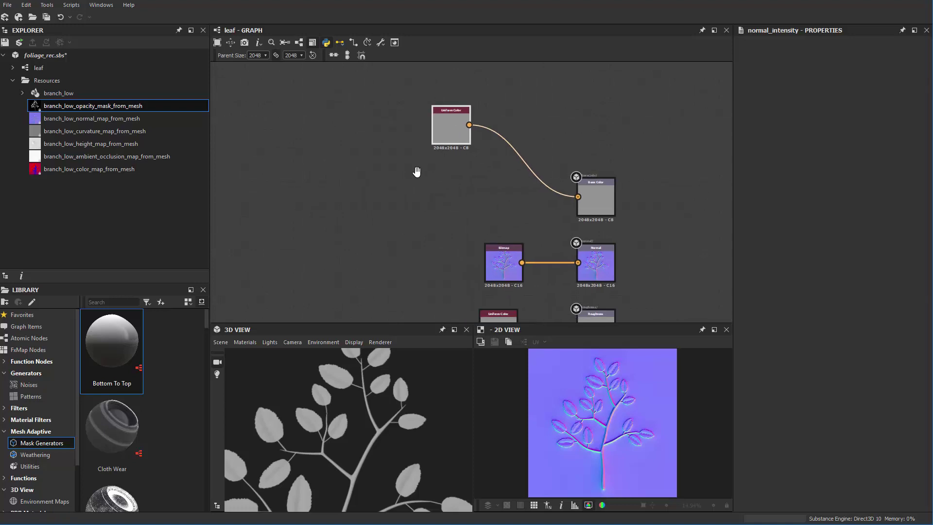
Add the branch_low_color_map_from_mesh resource to the graph as a bitmap and inspect it in the 2D view.
left_click(67, 170)
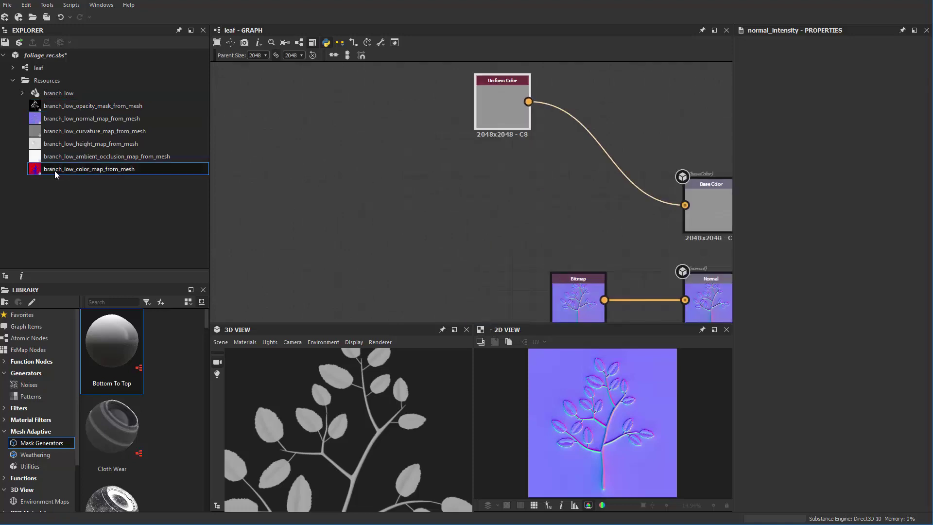
left_click_drag(54, 171, 337, 187)
double_click(337, 188)
scroll(338, 197, "up", 5)
scroll(608, 419, "up", 3)
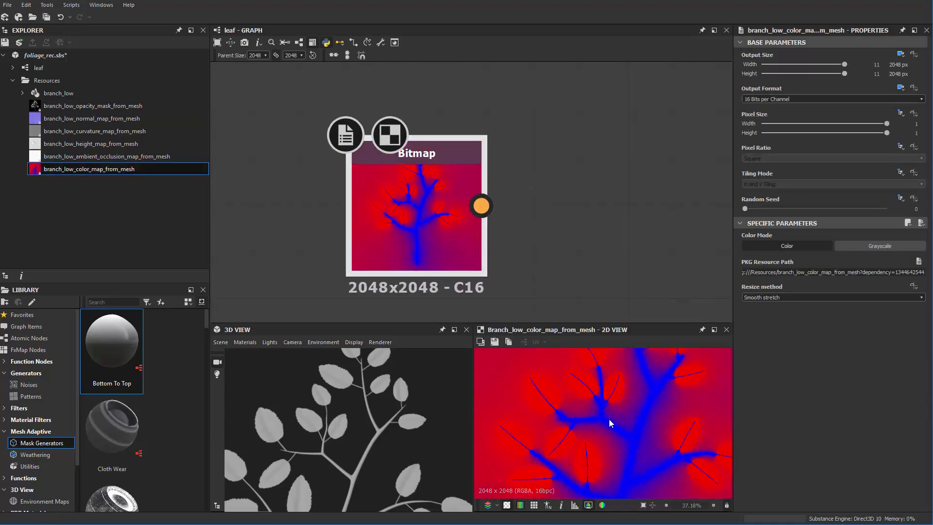
scroll(610, 421, "up", 3)
middle_click_drag(523, 408, 550, 417)
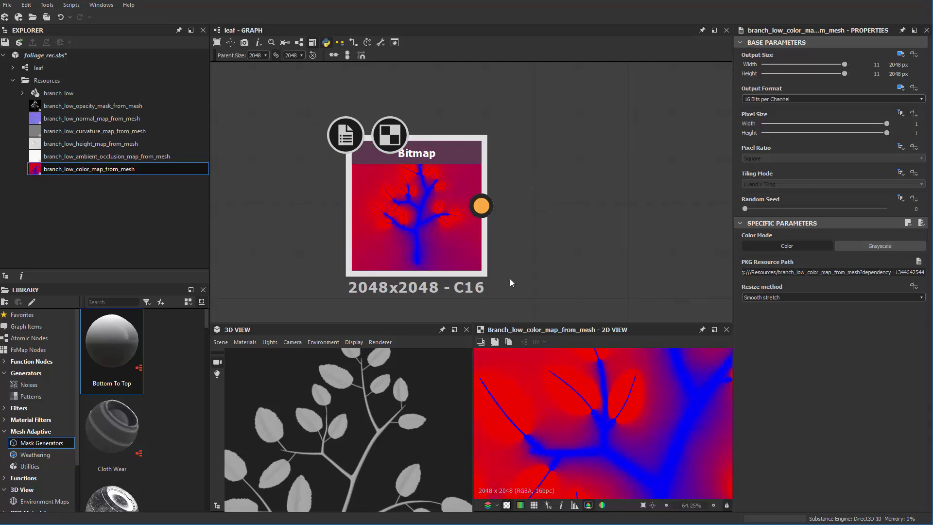
Shift the color map bitmap aside and add a Color to Mask node beside it, connected to its output.
scroll(510, 279, "down", 3)
scroll(367, 223, "up", 2)
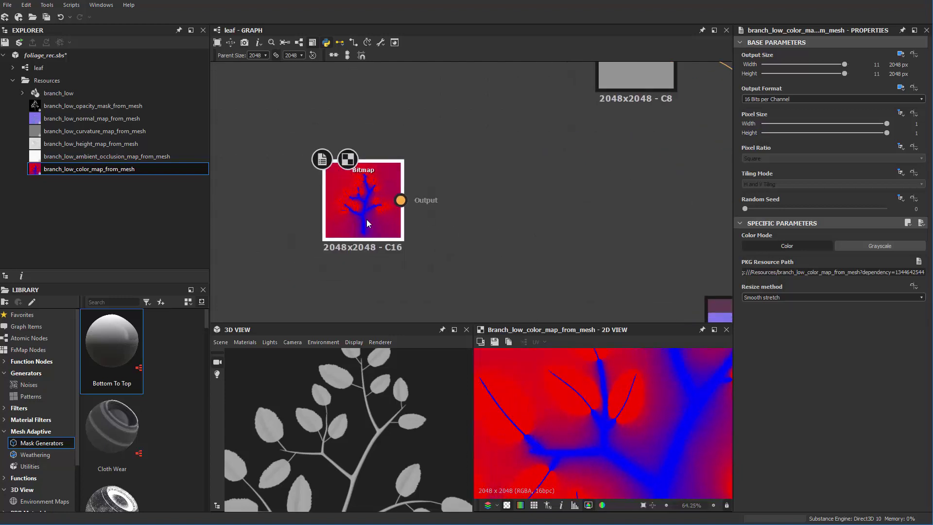
left_click_drag(367, 223, 339, 223)
key("space")
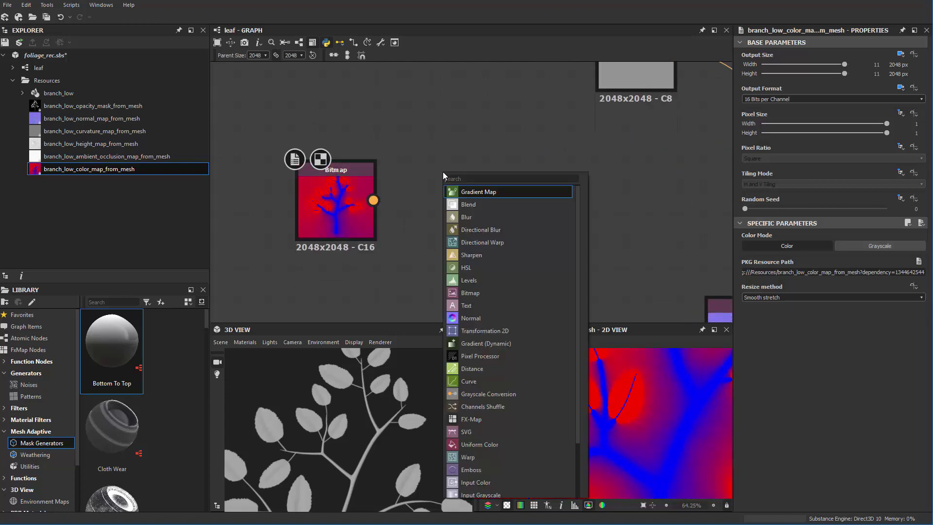
type("mas")
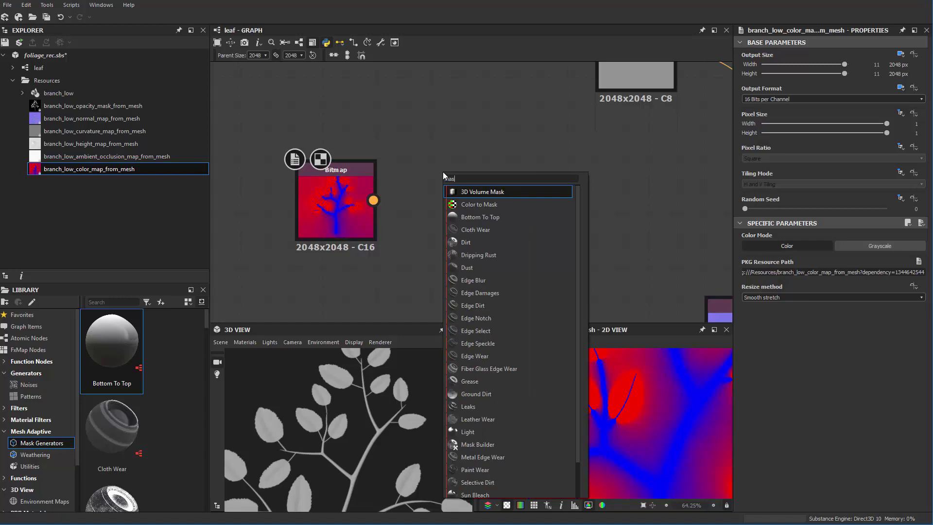
left_click(471, 206)
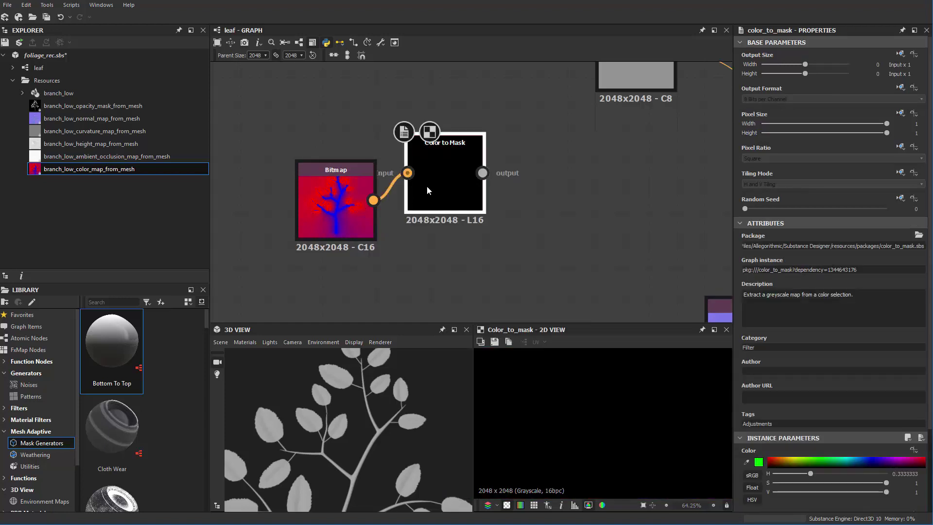
scroll(447, 240, "up", 2)
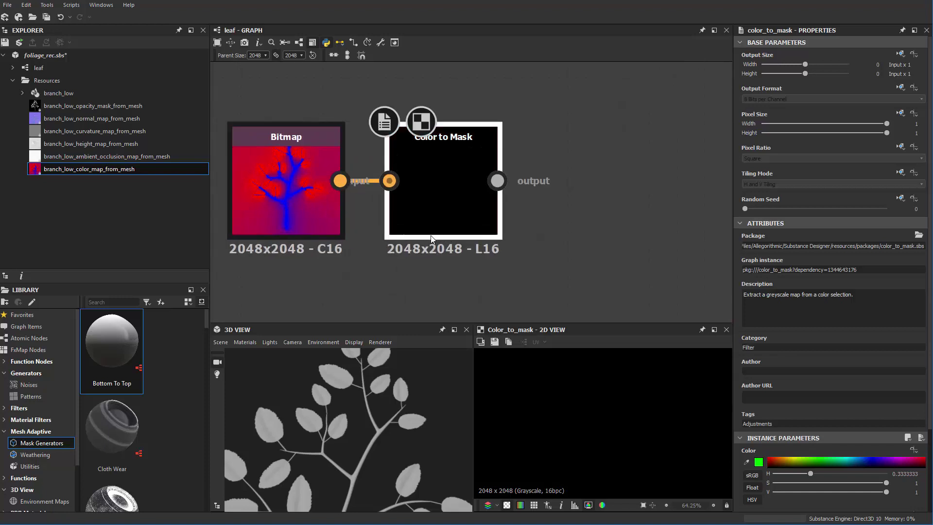
scroll(292, 203, "up", 2)
scroll(290, 203, "down", 2)
middle_click_drag(289, 203, 396, 212)
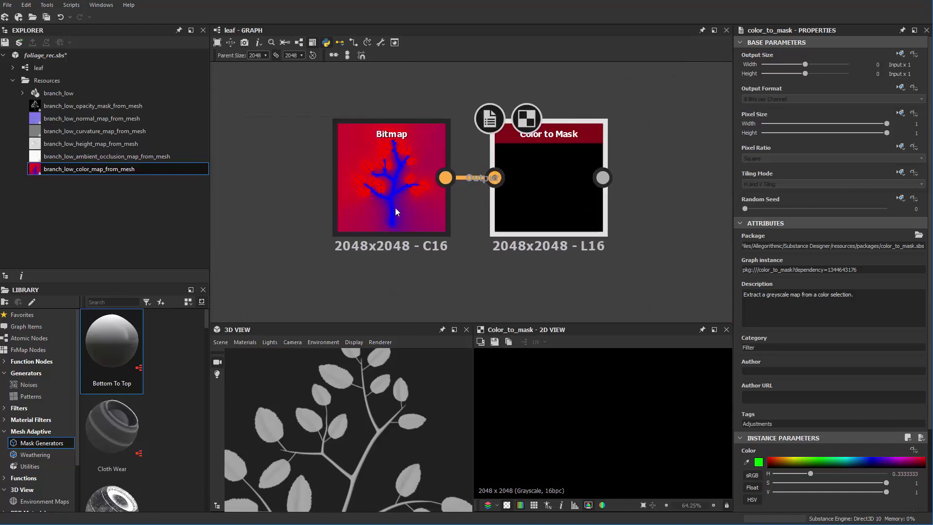
Sample the red leaf area of the color map as the Color to Mask color and preview the mask.
double_click(396, 210)
left_click(543, 195)
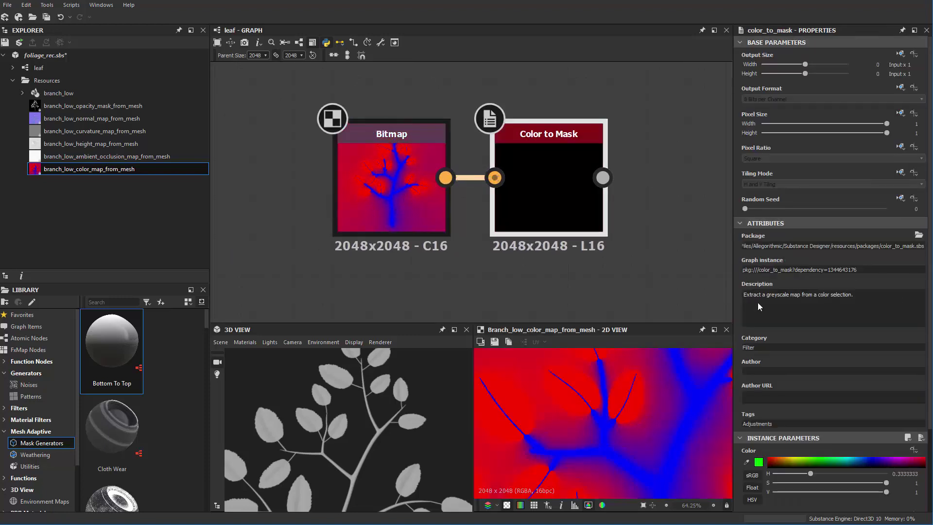
scroll(759, 311, "down", 3)
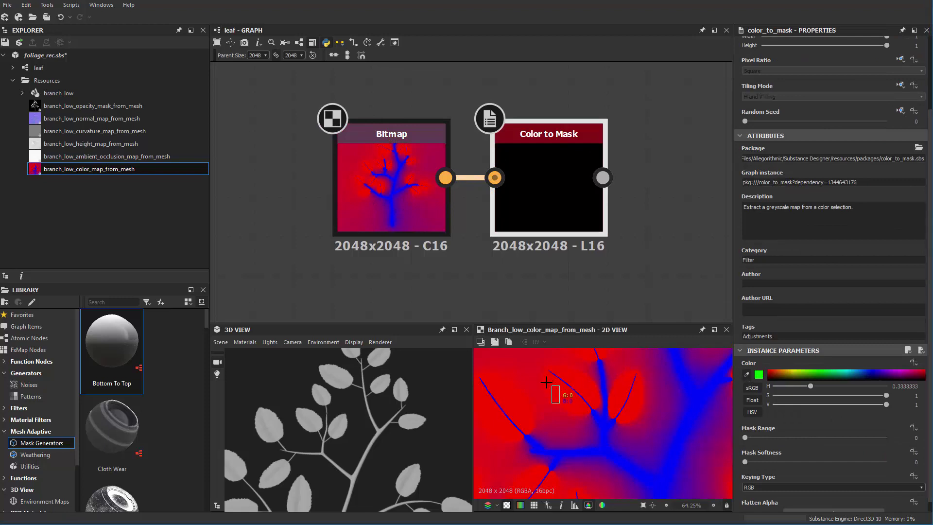
left_click(571, 398)
scroll(564, 243, "up", 1)
double_click(557, 194)
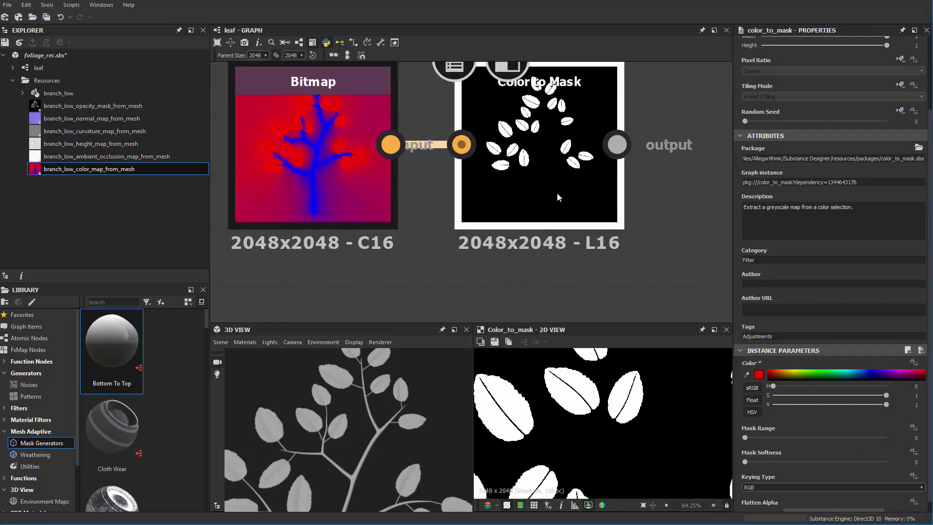
Move the leaf mask node up, duplicate it, and place the copy below it beside the bitmap.
scroll(557, 193, "down", 2)
scroll(597, 425, "down", 7)
left_click_drag(557, 214, 570, 104)
scroll(501, 216, "down", 1)
middle_click_drag(500, 216, 485, 241)
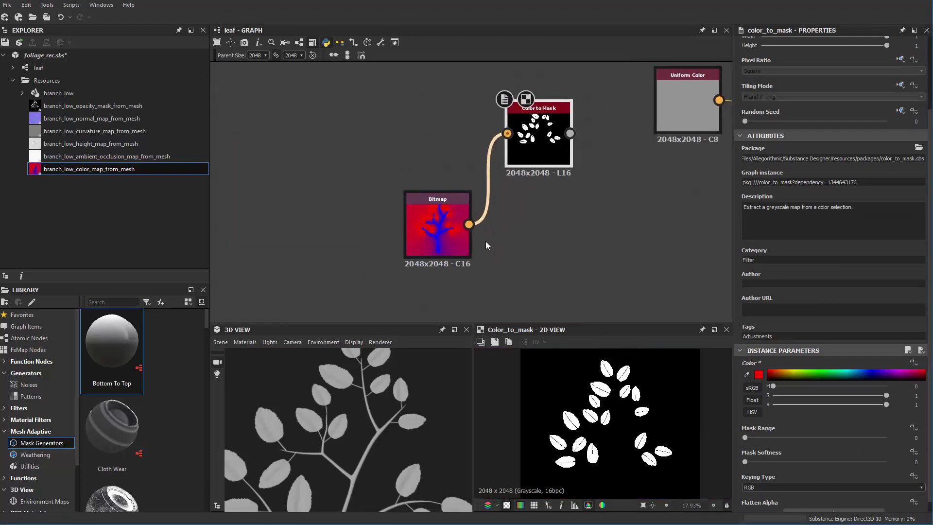
key("ctrl+d")
scroll(513, 205, "up", 3)
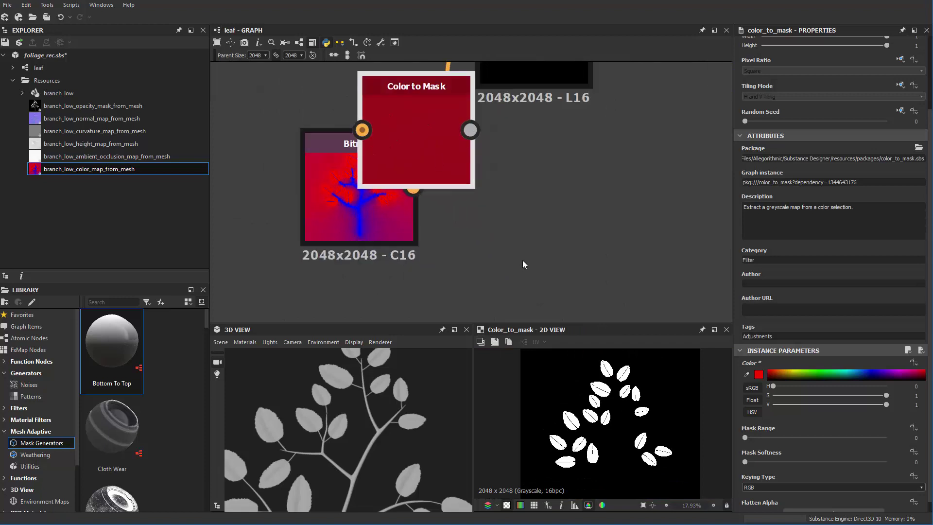
scroll(540, 253, "down", 3)
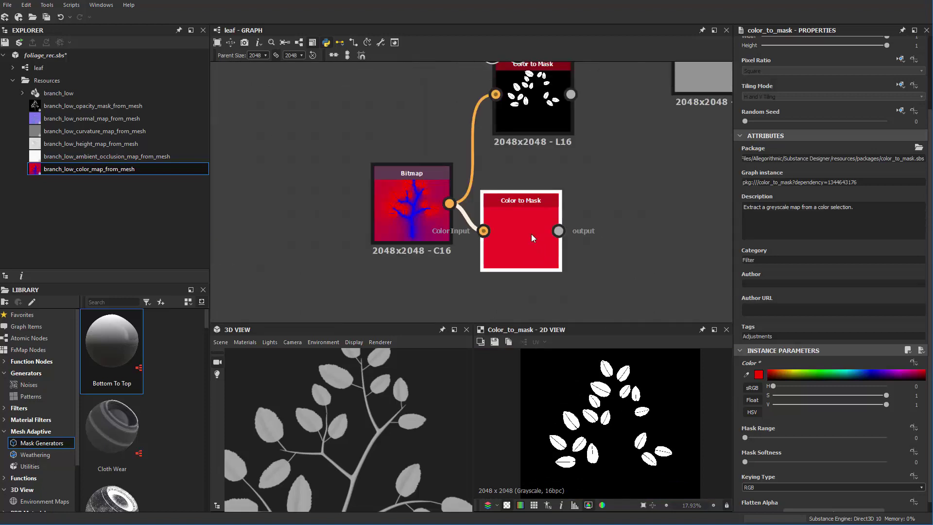
left_click_drag(533, 243, 541, 255)
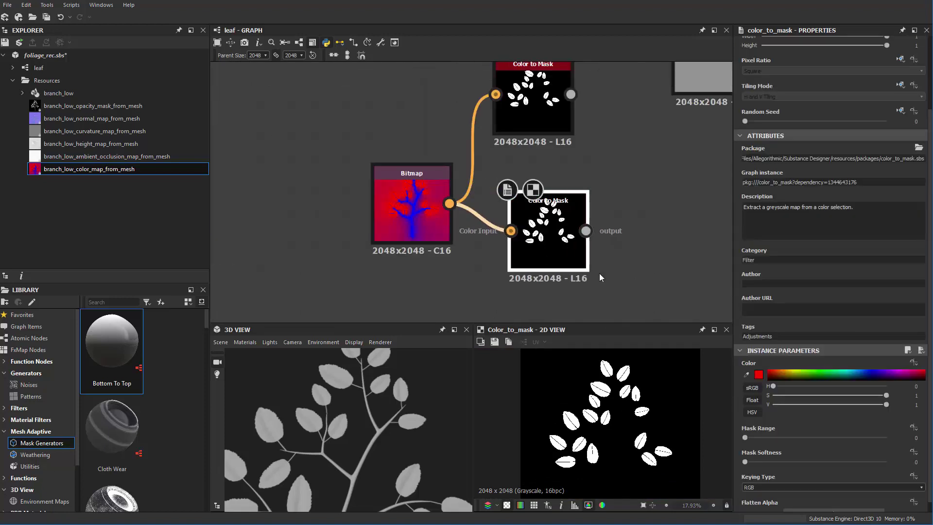
Set the duplicated Color to Mask node's color to the blue sampled from the color map's branch, and preview the mask.
double_click(412, 211)
left_click(549, 257)
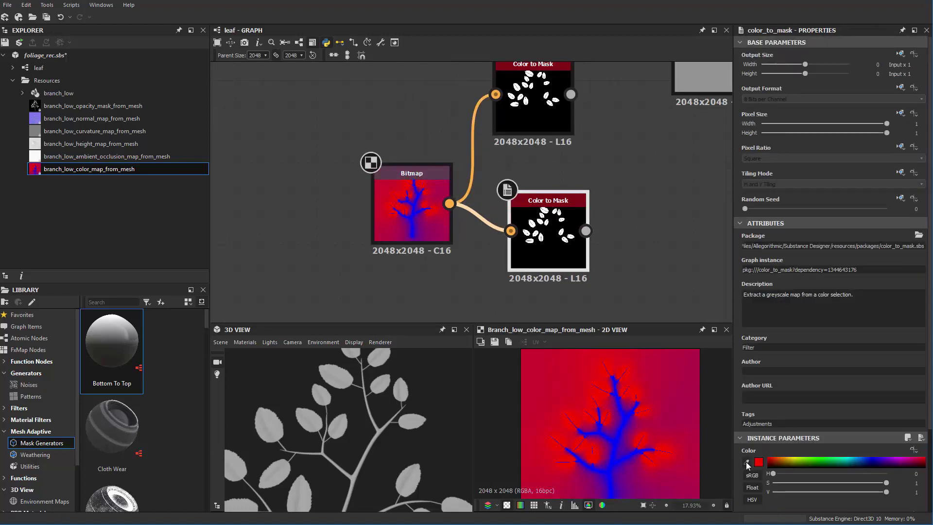
left_click(747, 462)
left_click(615, 441)
scroll(558, 299, "up", 3)
double_click(543, 209)
scroll(540, 228, "down", 4)
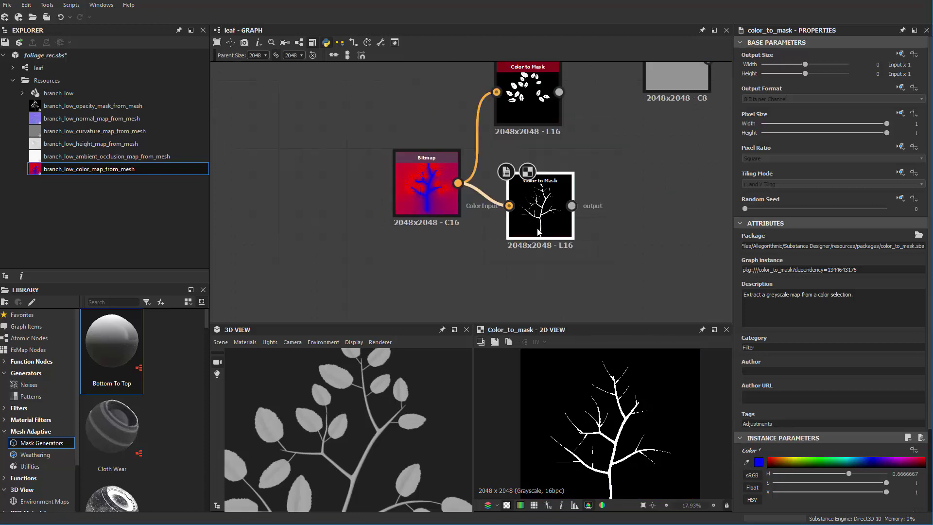
scroll(538, 232, "up", 3)
scroll(656, 417, "up", 3)
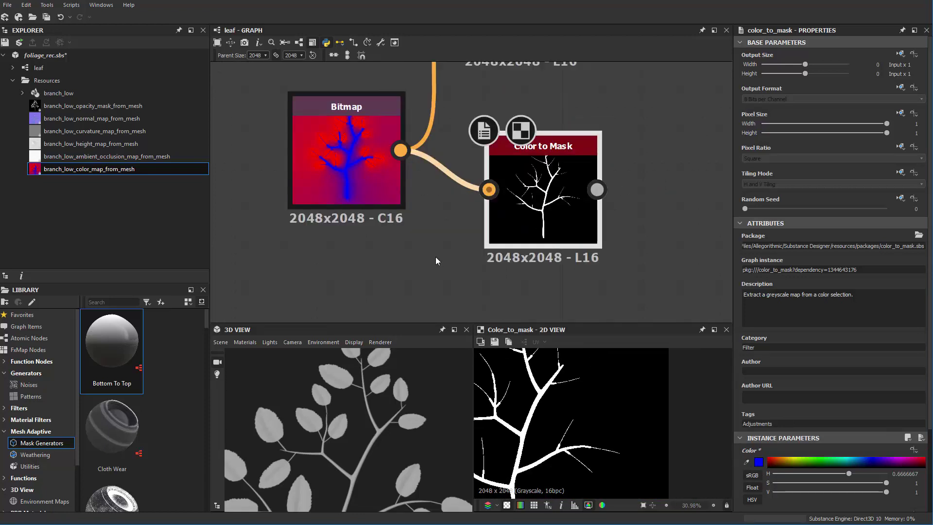
Move the color map bitmap and both mask nodes farther from the Uniform Color node to free up graph space.
scroll(436, 260, "down", 4)
left_click_drag(470, 243, 353, 207)
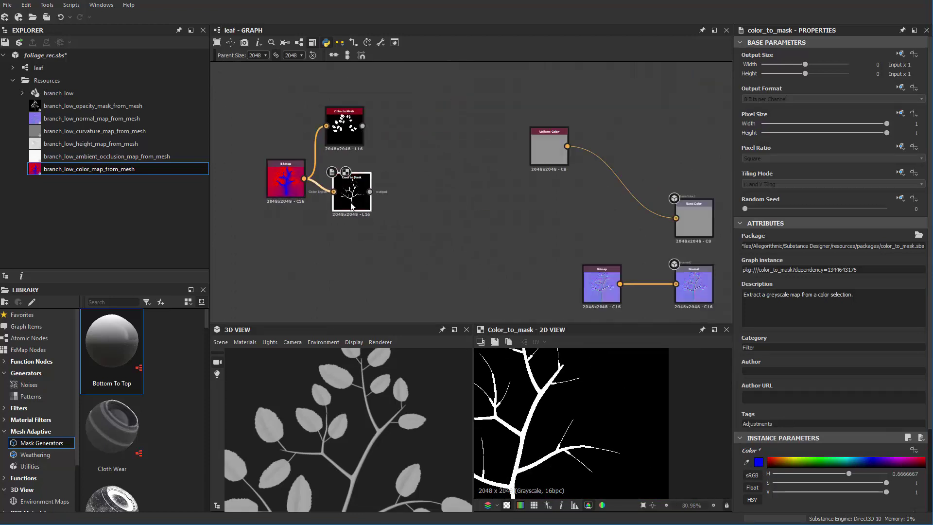
scroll(352, 206, "up", 2)
middle_click_drag(357, 145, 420, 230)
Add a Blend node above the masks and connect the leaf mask output to its opacity input.
left_click(366, 204)
scroll(419, 222, "down", 1)
scroll(449, 251, "down", 2)
scroll(435, 166, "up", 1)
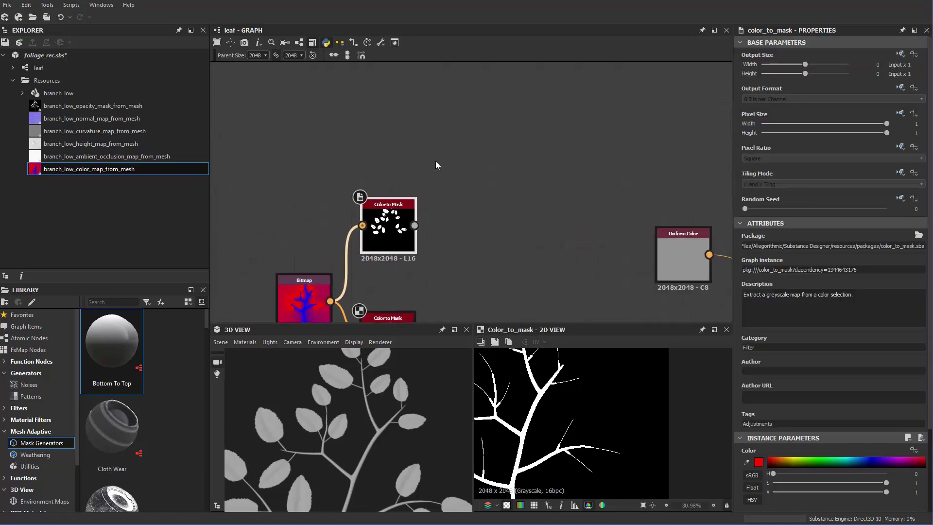
key("space")
type("bl")
left_click(528, 146)
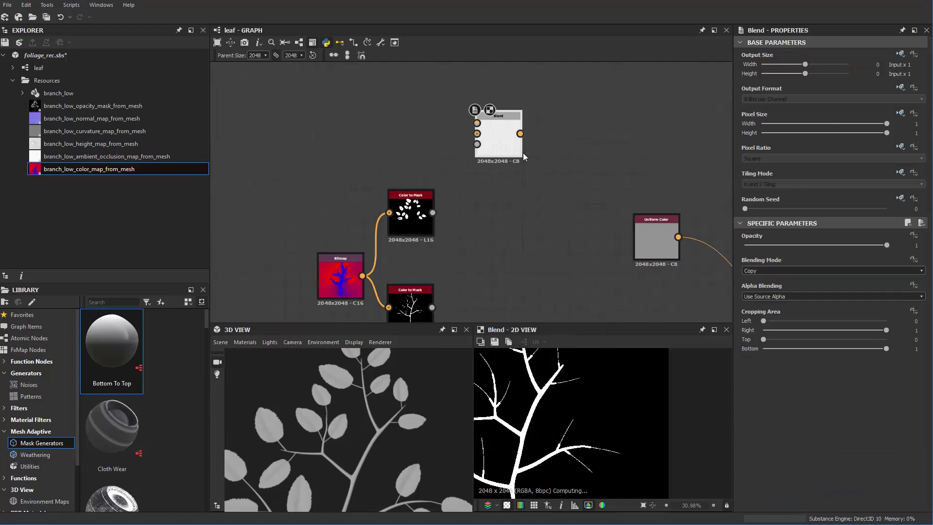
scroll(422, 202, "up", 3)
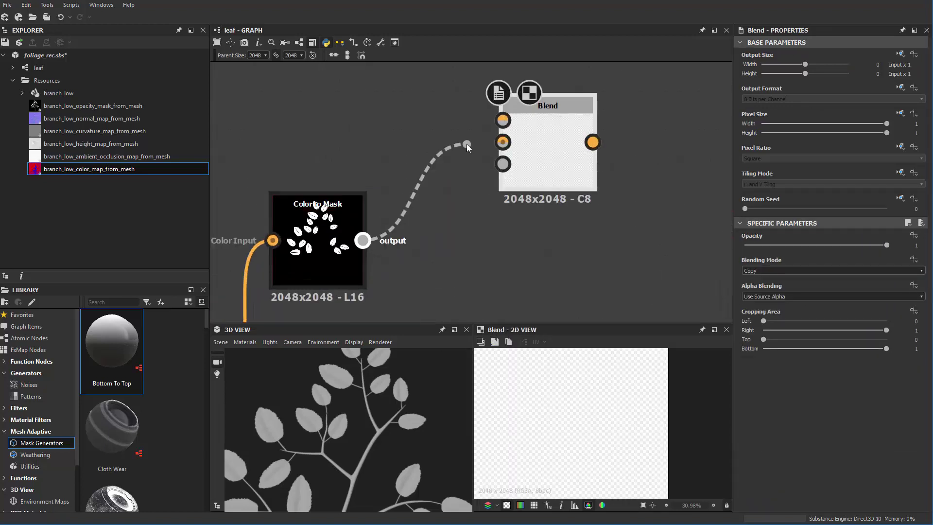
left_click_drag(484, 167, 503, 164)
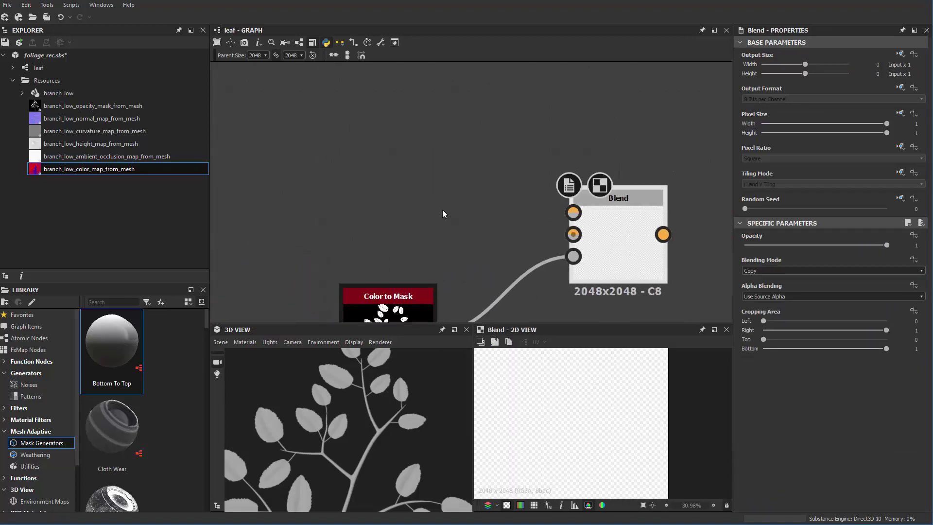
Add a new Uniform Color node above the leaf mask.
key("space")
key("Escape")
key("space")
type("uni")
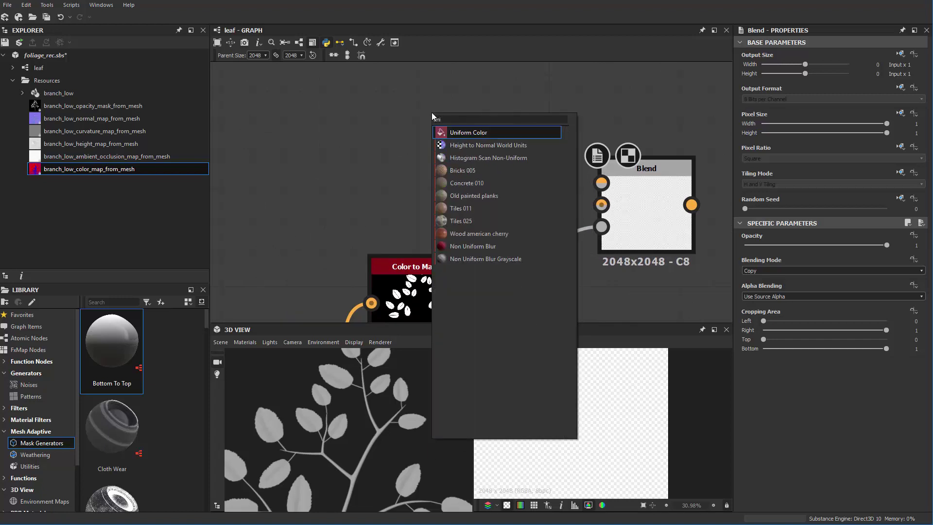
key("Return")
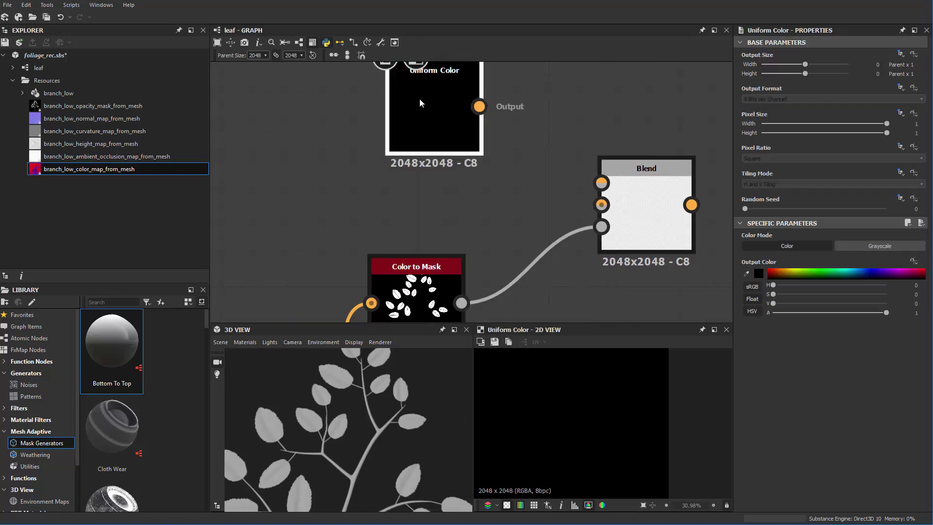
Duplicate the new Uniform Color node and connect the two to the Blend's foreground and background inputs.
left_click_drag(434, 158, 434, 132)
key("ctrl+c")
key("ctrl+v")
left_click_drag(481, 202, 444, 181)
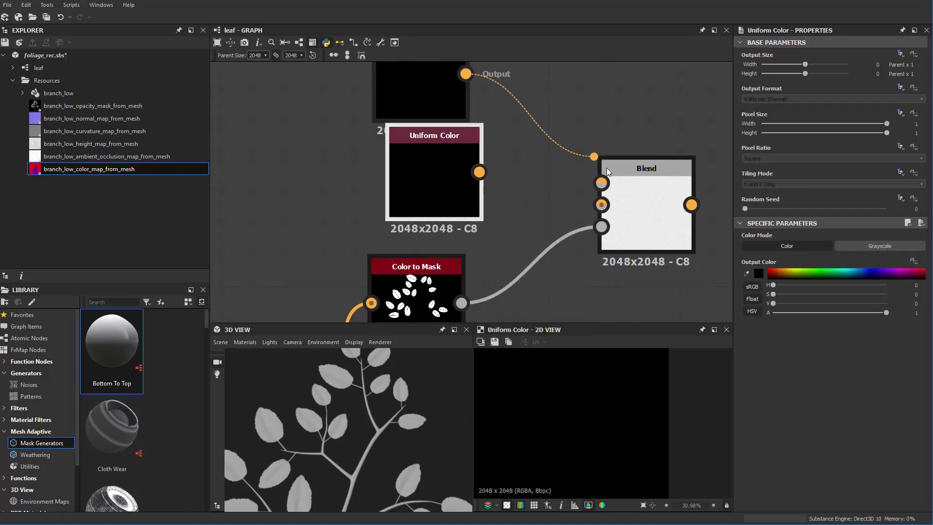
left_click_drag(607, 167, 439, 196)
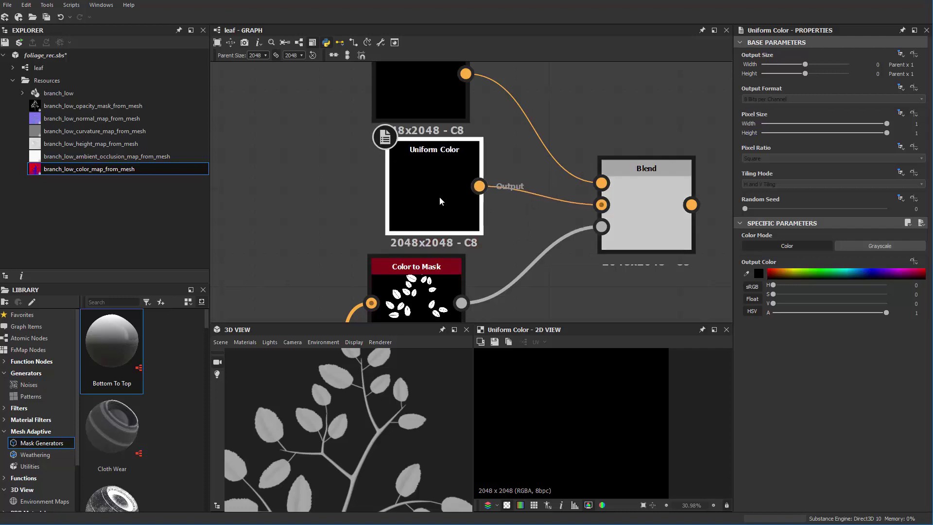
Set the foreground Uniform Color to light green with hue about 0.29, saturation about 0.65 and value about 0.76.
left_click(430, 98)
left_click(760, 274)
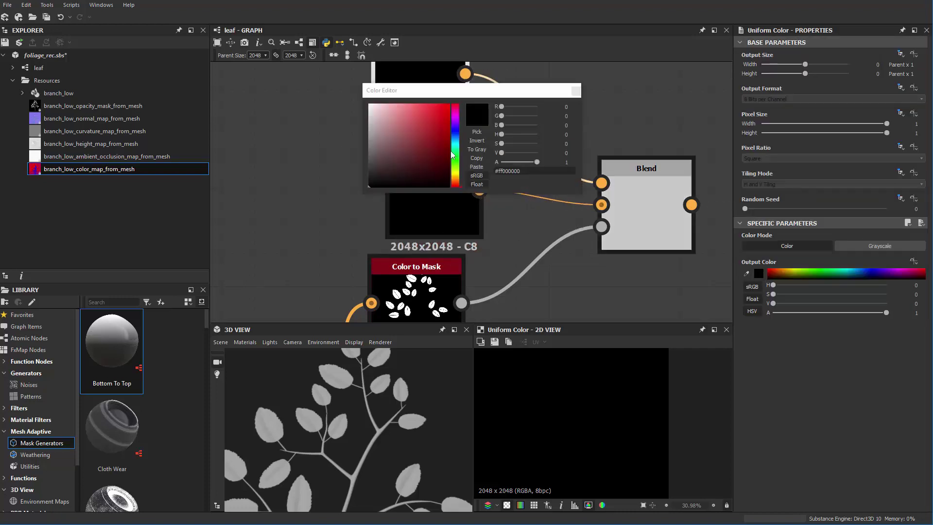
left_click(454, 152)
left_click(425, 134)
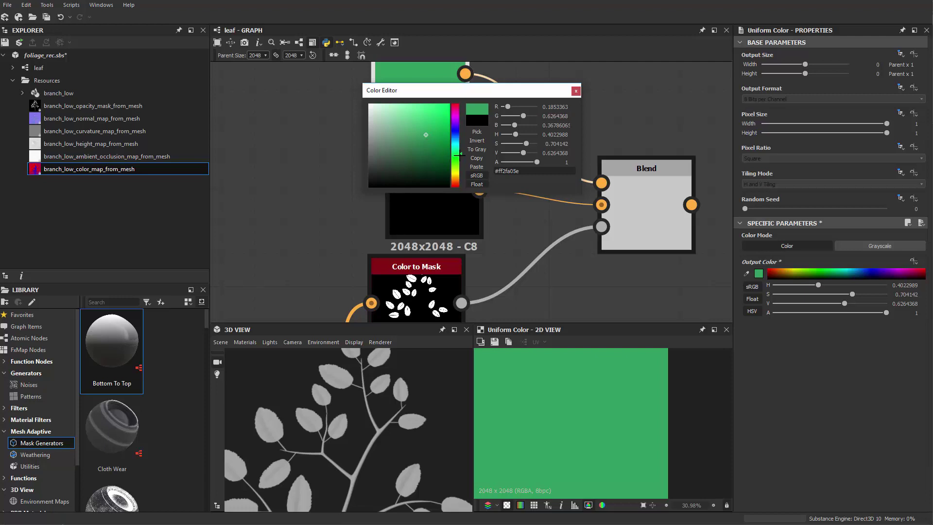
left_click_drag(421, 129, 422, 123)
left_click(576, 91)
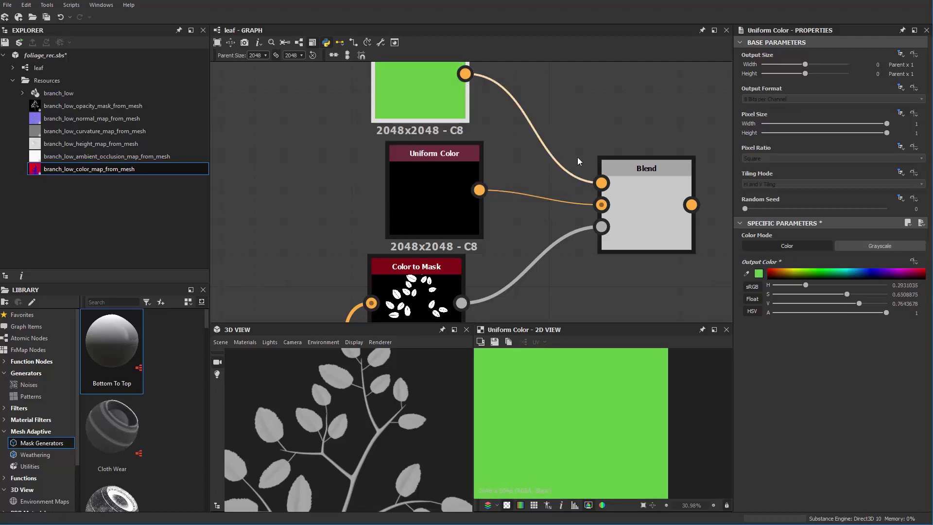
Connect the leaf color Blend's output to the Base Color output node.
scroll(523, 131, "down", 3)
left_click_drag(467, 105, 574, 246)
key("Delete")
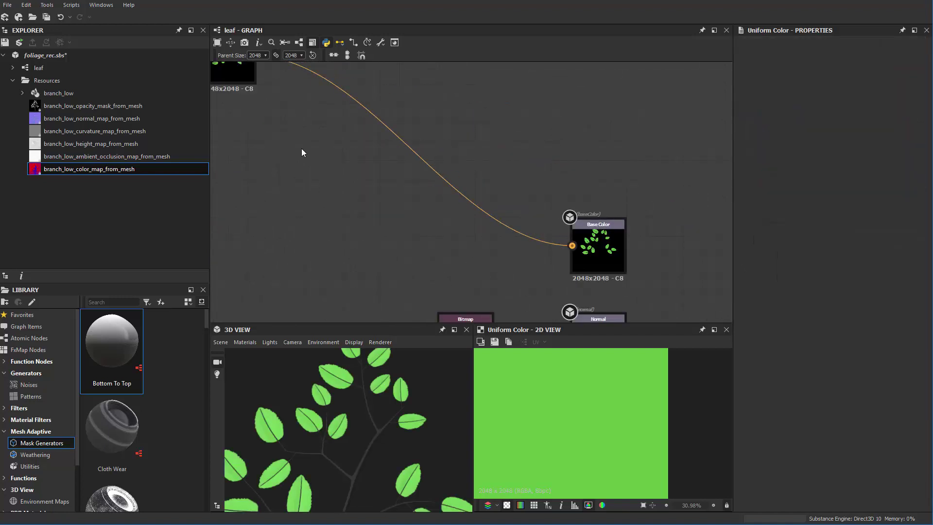
Set the background Uniform Color to dark green with hue about 0.35.
middle_click_drag(301, 148, 360, 197)
left_click_drag(371, 142, 358, 153)
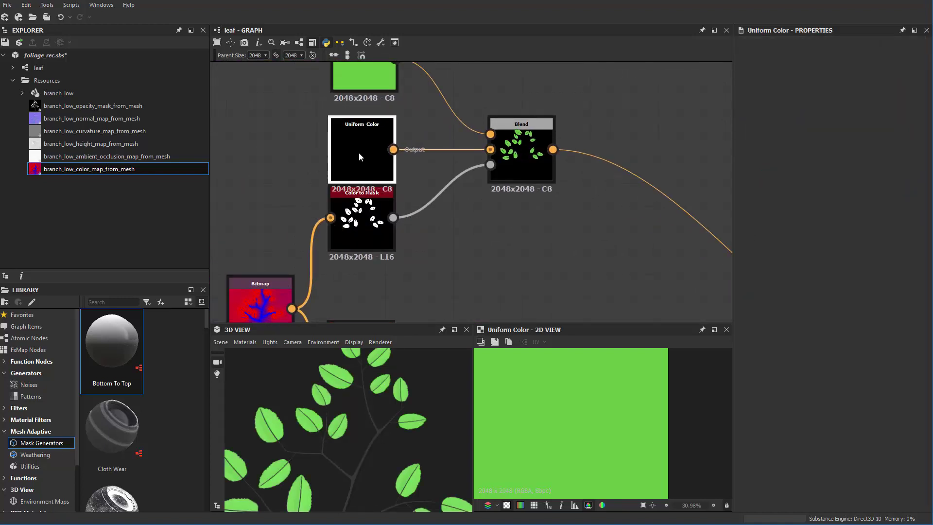
left_click(759, 275)
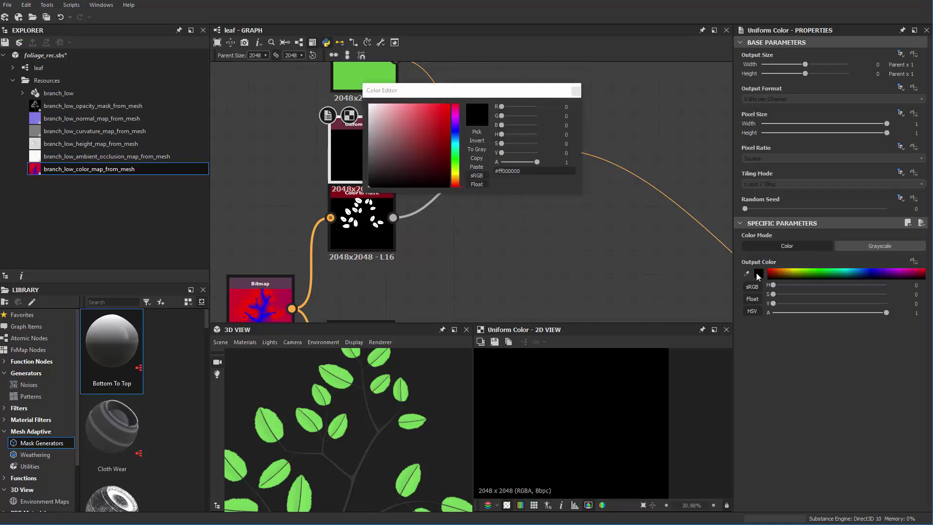
left_click(456, 157)
left_click(450, 152)
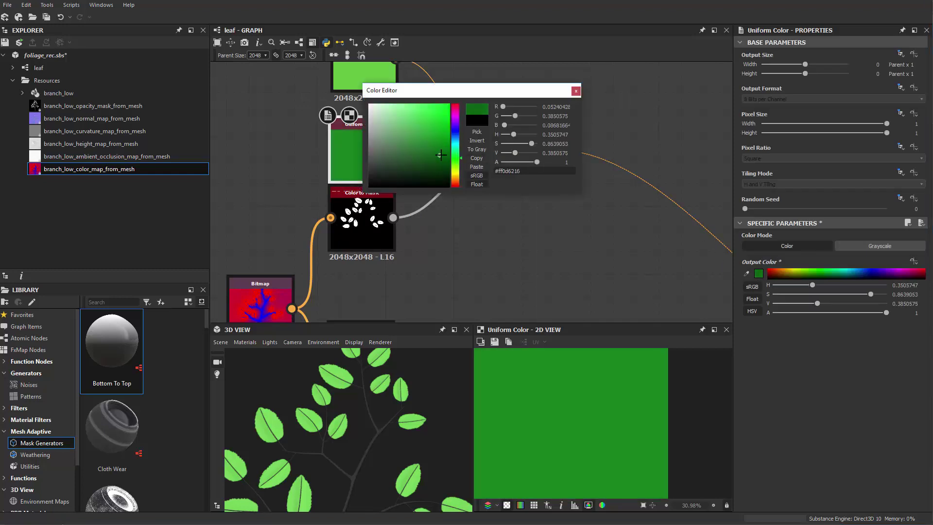
left_click(576, 91)
Examine the Blend's combined leaf and background colors in the 2D view.
scroll(524, 141, "up", 5)
left_click(523, 137)
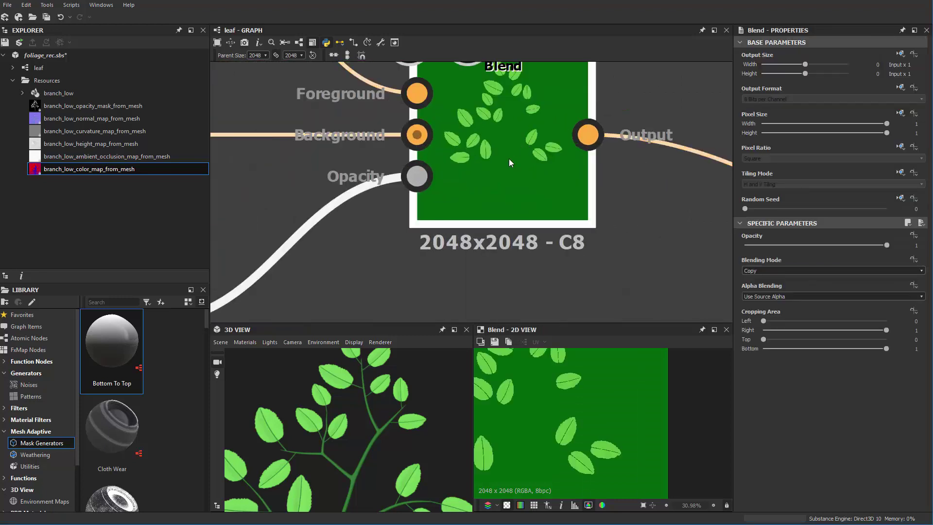
scroll(574, 421, "up", 3)
scroll(549, 391, "down", 5)
scroll(442, 276, "down", 4)
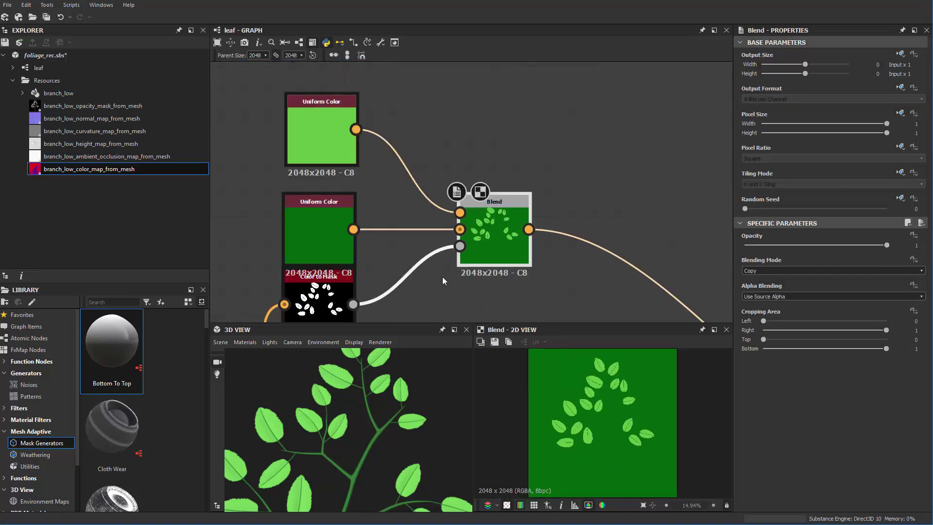
scroll(442, 277, "down", 3)
middle_click_drag(504, 180, 503, 151)
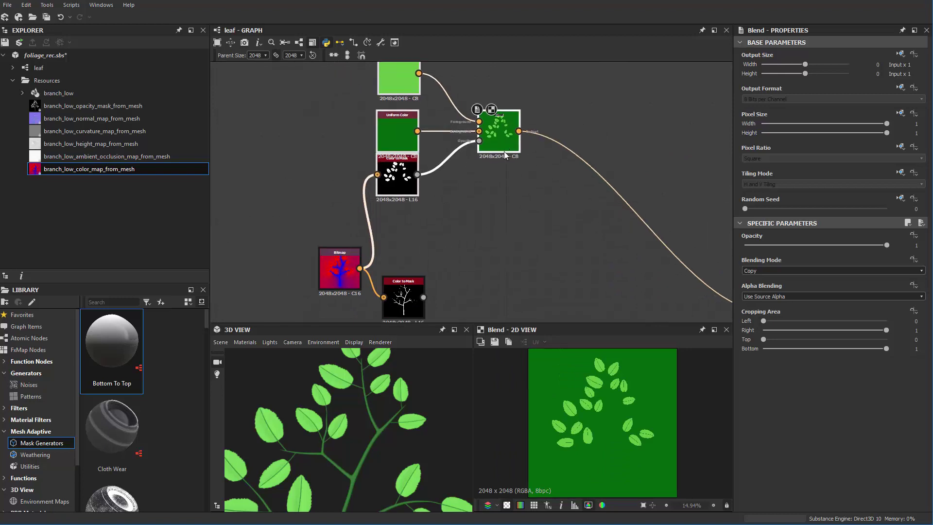
Move the leaf mask node down clear of the Uniform Color and line up the branch mask node beneath it.
left_click(452, 199)
scroll(449, 202, "up", 2)
left_click_drag(399, 169, 399, 200)
middle_click_drag(403, 166, 417, 198)
scroll(416, 198, "down", 3)
middle_click_drag(382, 132, 418, 65)
left_click(384, 218)
left_click(444, 243)
scroll(443, 243, "up", 2)
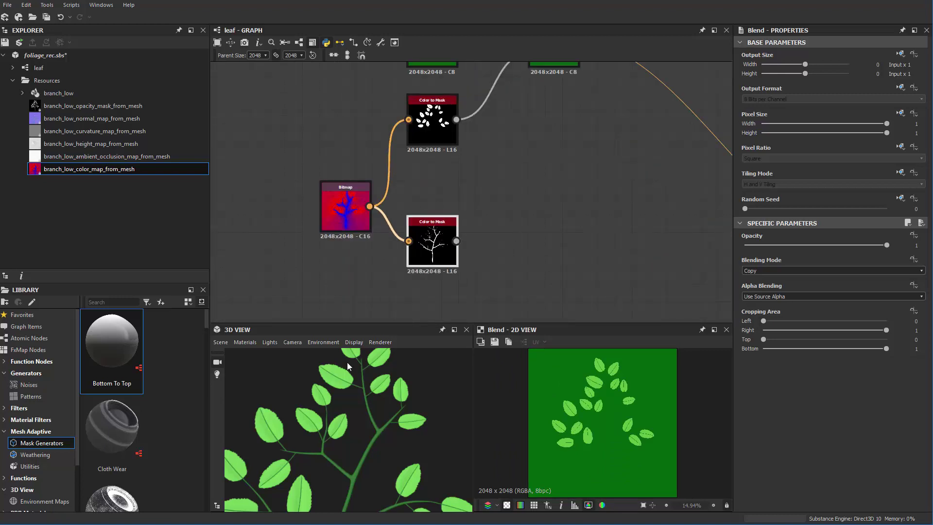
Inspect the leaf and branch colors on the 3D model and review the mask nodes in the graph.
scroll(319, 357, "up", 2)
middle_click_drag(318, 358, 323, 412)
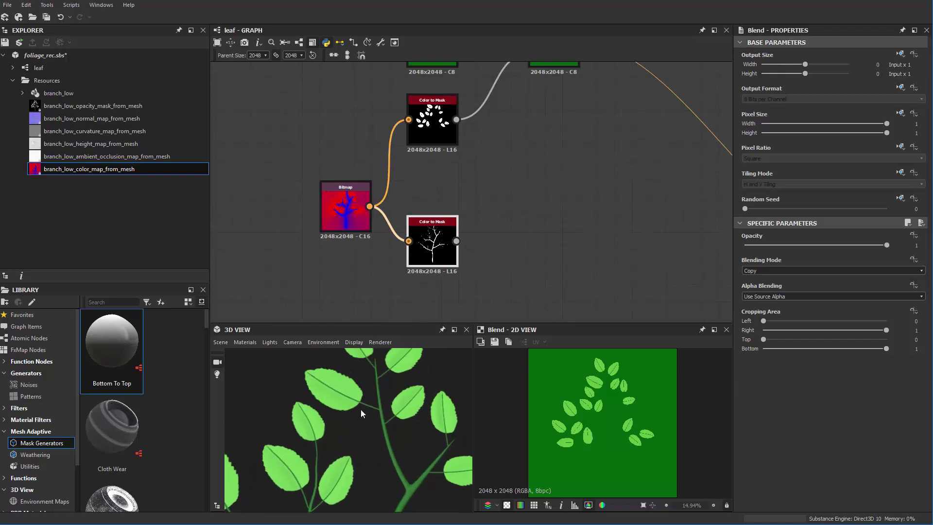
scroll(495, 226, "down", 5)
scroll(480, 235, "up", 4)
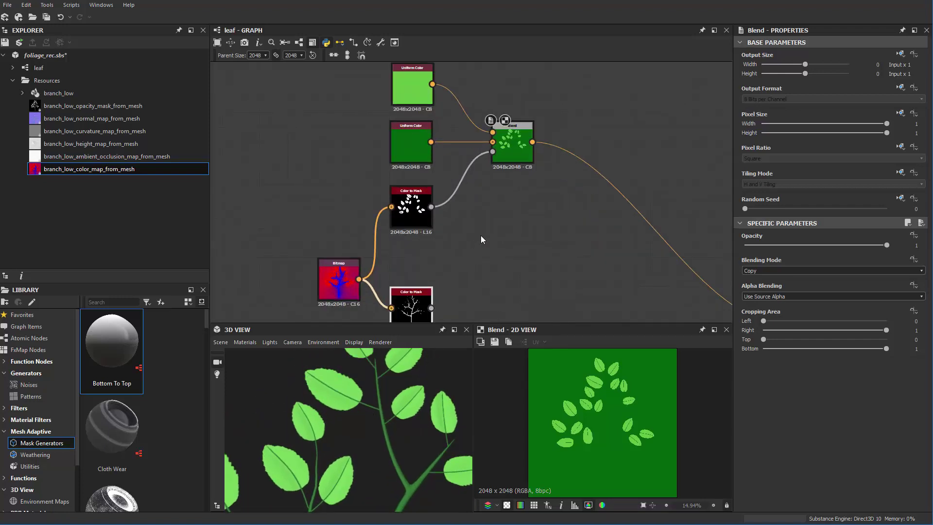
middle_click_drag(481, 239, 419, 247)
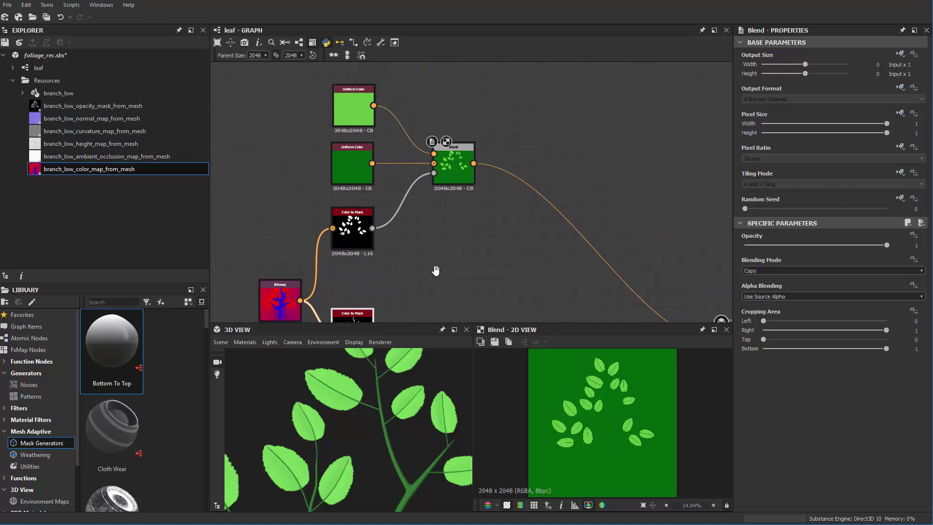
scroll(465, 252, "down", 2)
middle_click_drag(434, 242, 402, 207)
scroll(391, 208, "up", 3)
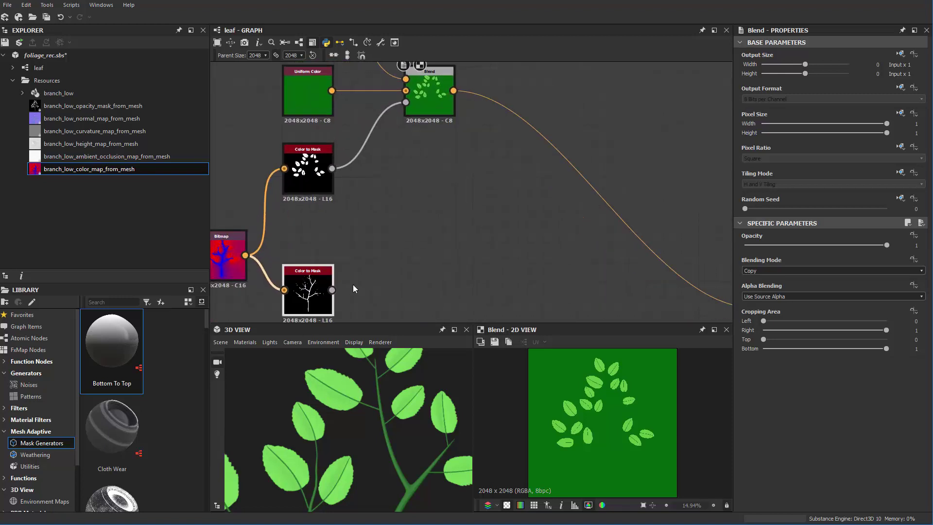
middle_click_drag(353, 239, 340, 209)
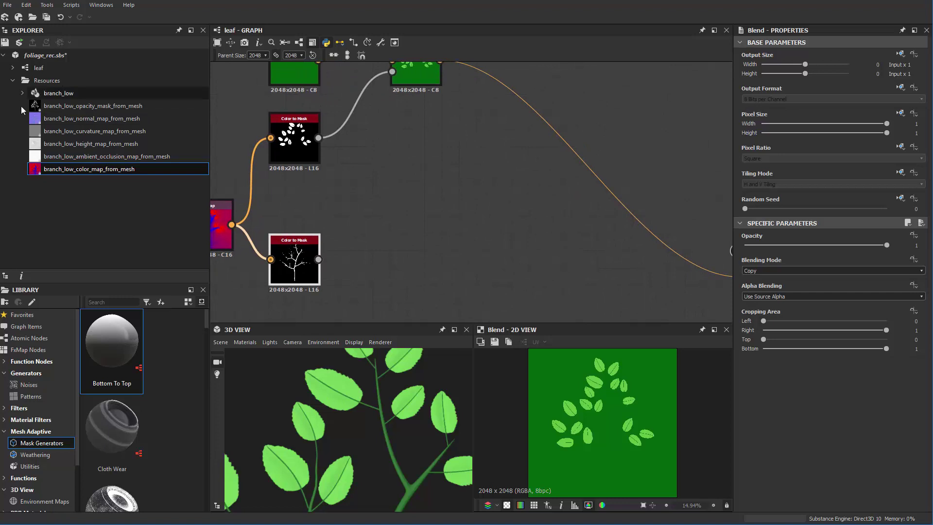
Add a Blur HQ Grayscale node fed by the leaf mask.
left_click(317, 154)
scroll(340, 151, "up", 2)
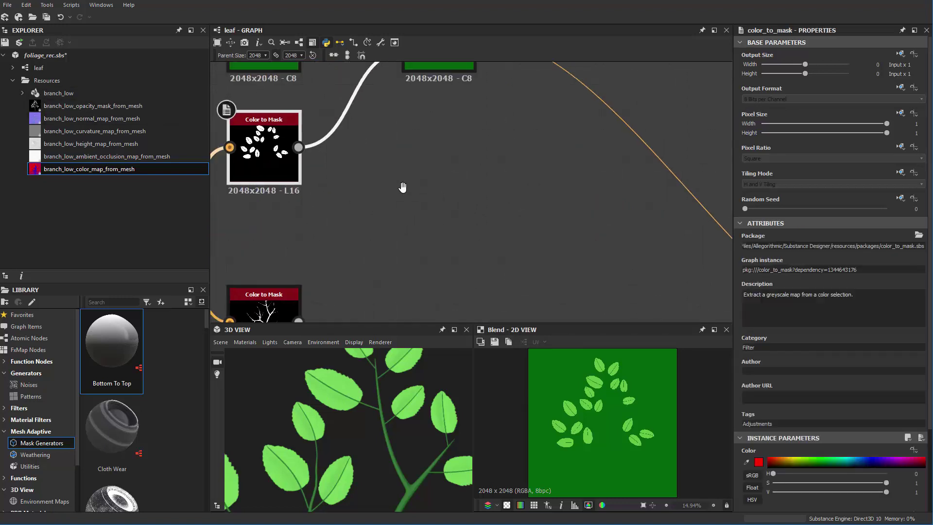
middle_click_drag(403, 188, 415, 203)
key("space")
type("b")
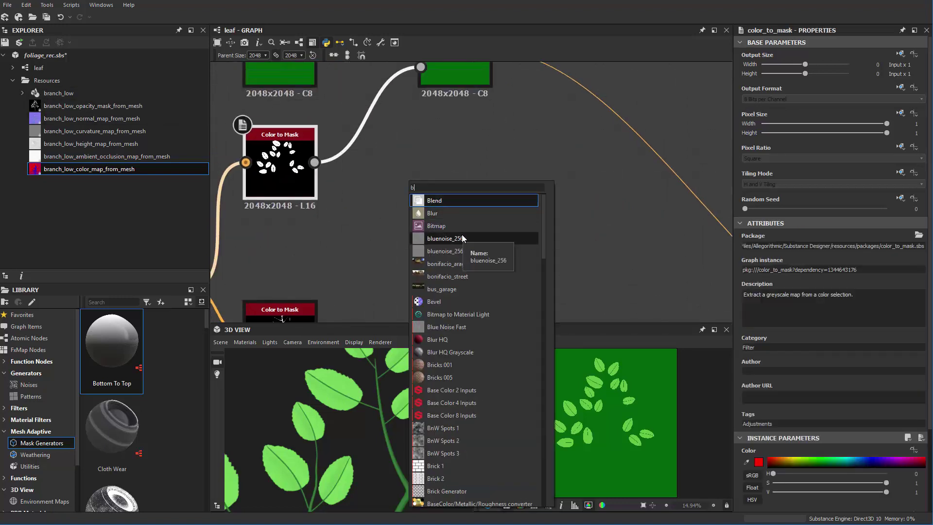
type("lur")
key("Down")
key("Down")
key("Return")
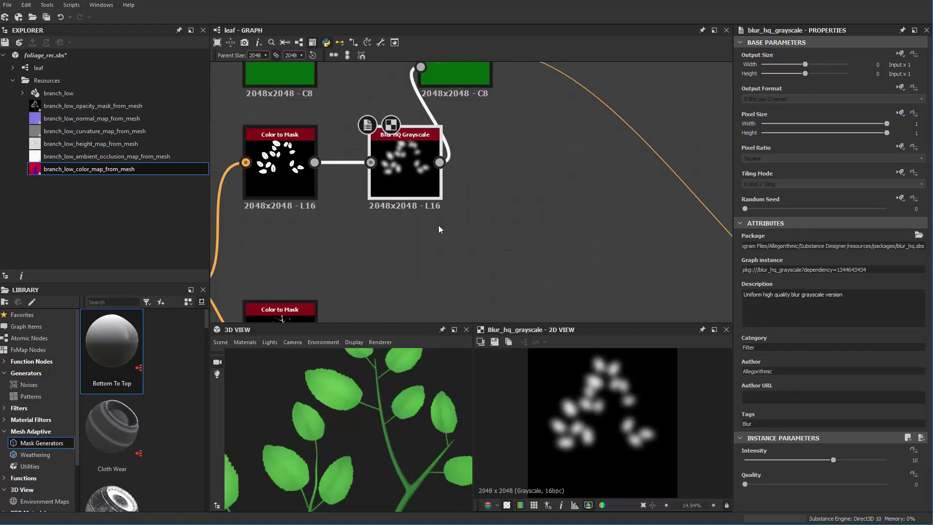
Restore the leaf mask's direct link to the color Blend and place the Blur HQ Grayscale on a separate branch below it.
scroll(471, 194, "up", 2)
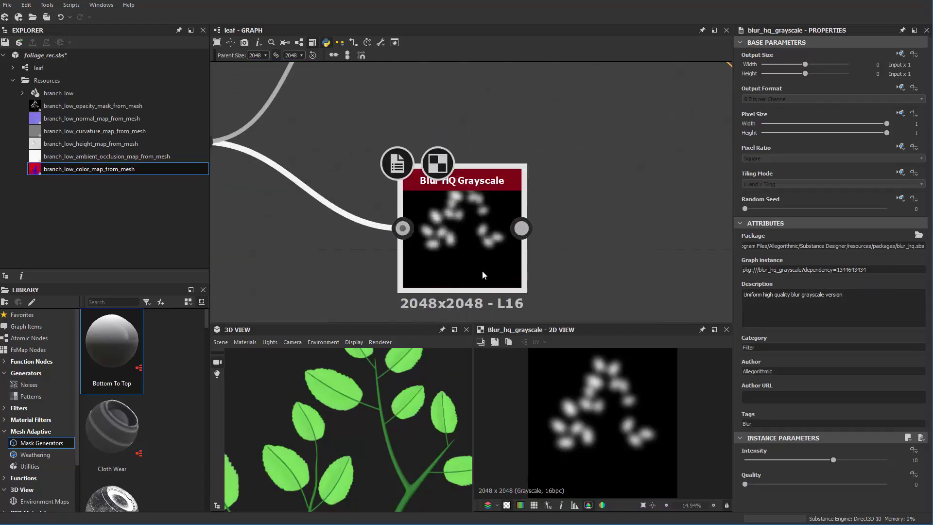
left_click_drag(482, 270, 372, 153)
scroll(426, 221, "down", 2)
left_click_drag(427, 221, 411, 218)
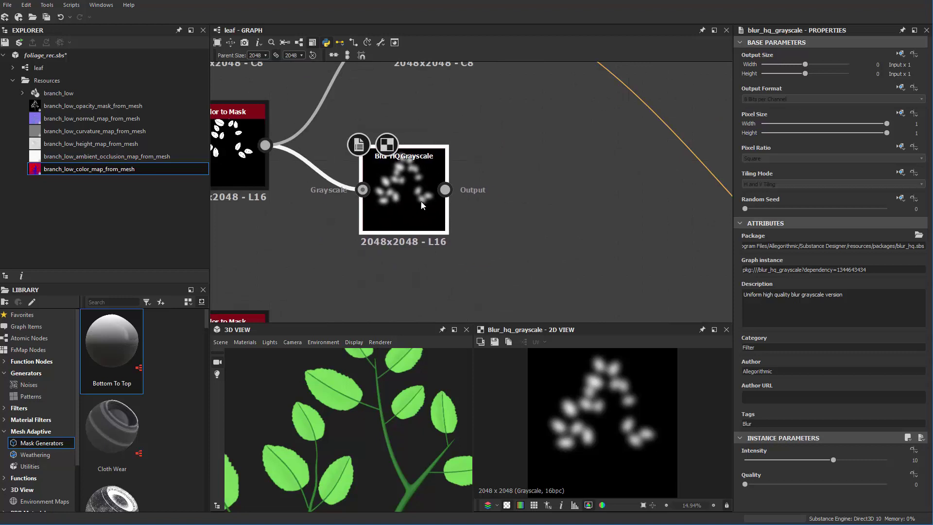
Add an Invert Grayscale node after the Blur HQ Grayscale and reposition both nodes below the leaf mask's link.
key("space")
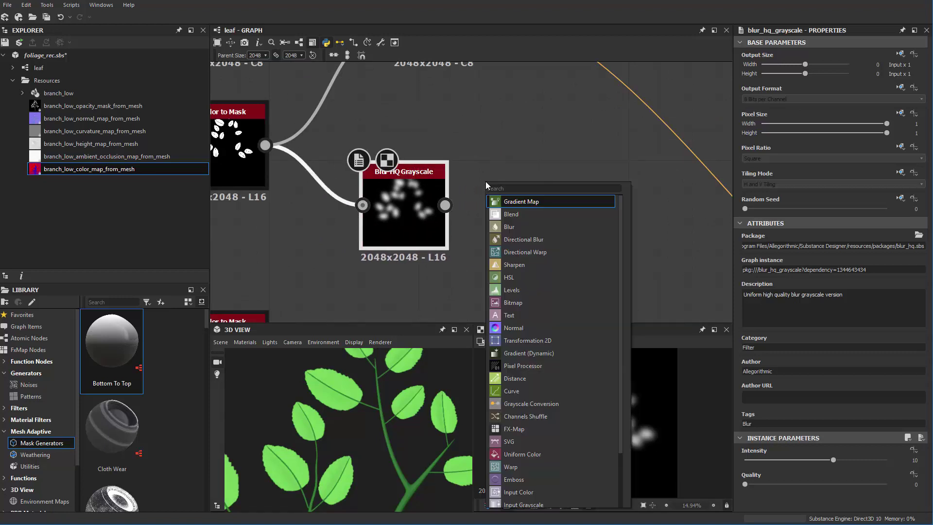
type("invert")
key("Down")
key("Return")
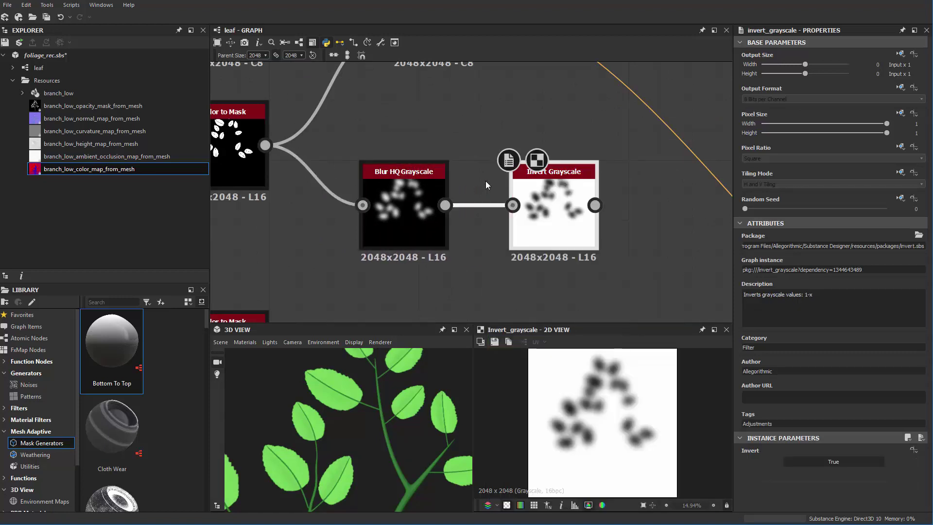
left_click_drag(422, 147, 526, 208)
left_click_drag(526, 208, 453, 238)
Blend the leaf mask as foreground over the inverted blur as background, with the blending mode set to Multiply.
left_click(560, 195)
key("space")
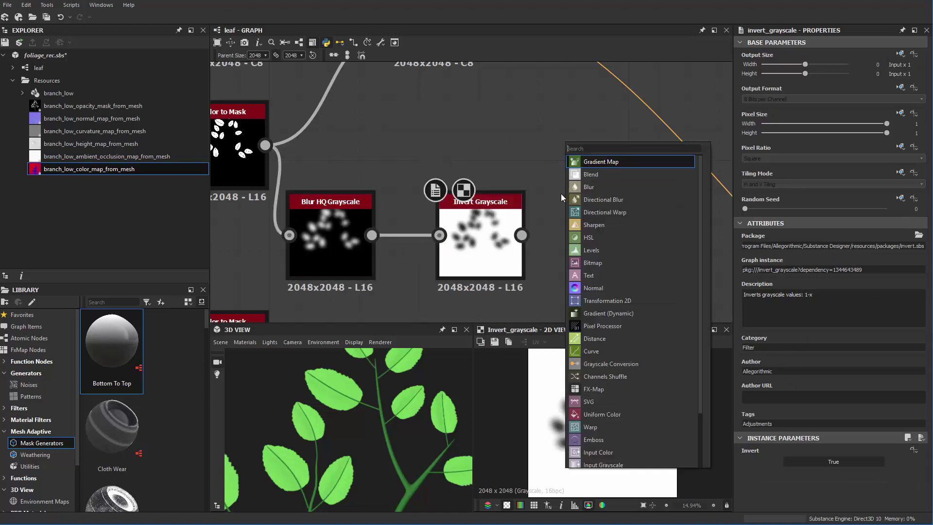
type("blend")
left_click(614, 162)
left_click_drag(265, 145, 521, 235)
middle_click_drag(598, 237, 541, 248)
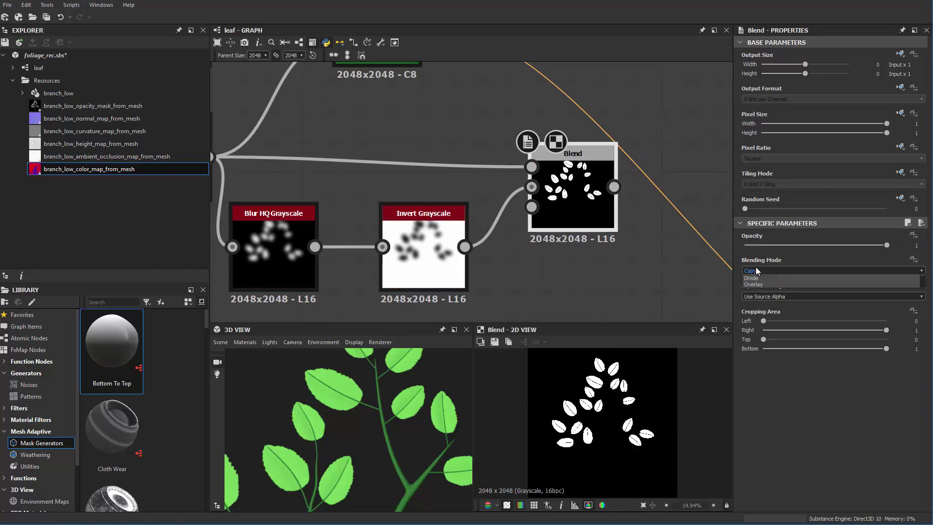
left_click(756, 271)
left_click(761, 297)
Examine the multiplied leaf mask's edge gradient up close in the 2D view.
scroll(583, 428, "up", 5)
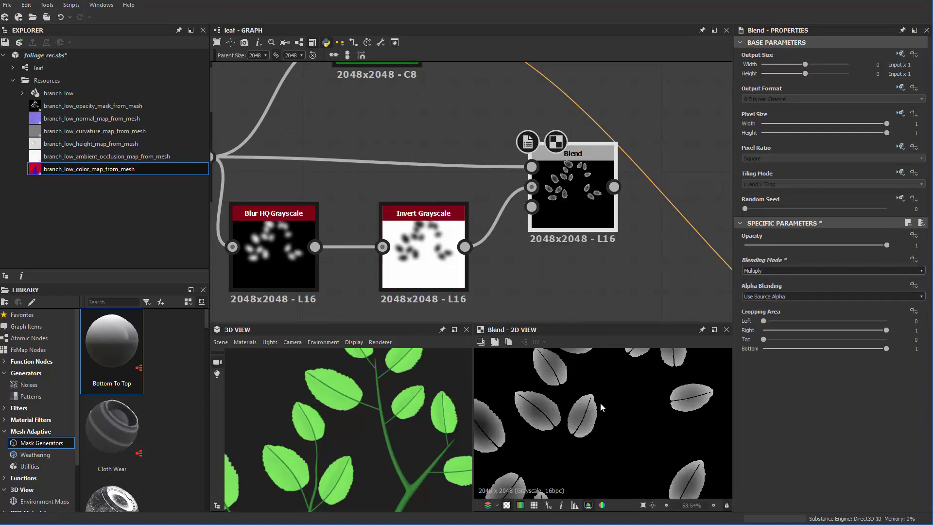
middle_click_drag(618, 417, 558, 393)
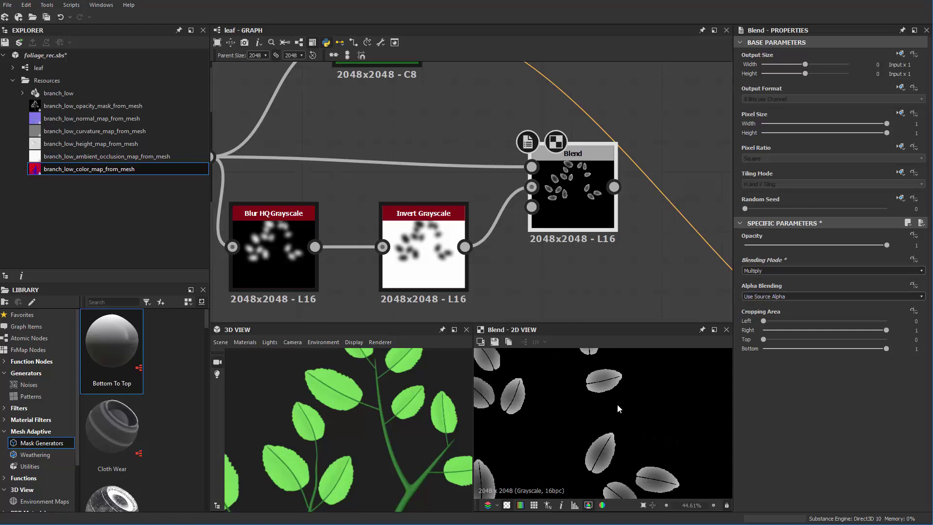
scroll(611, 377, "up", 9)
middle_click_drag(609, 369, 688, 419)
scroll(582, 400, "up", 2)
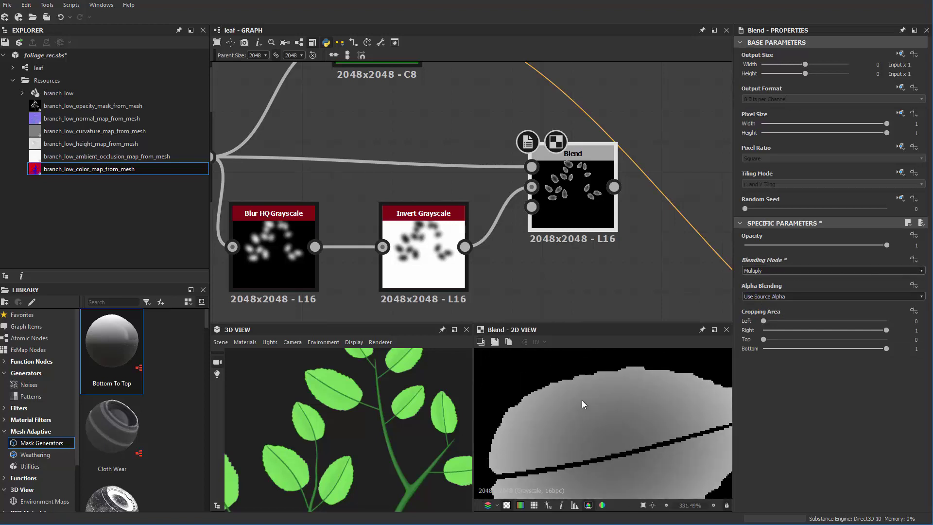
scroll(537, 390, "down", 5)
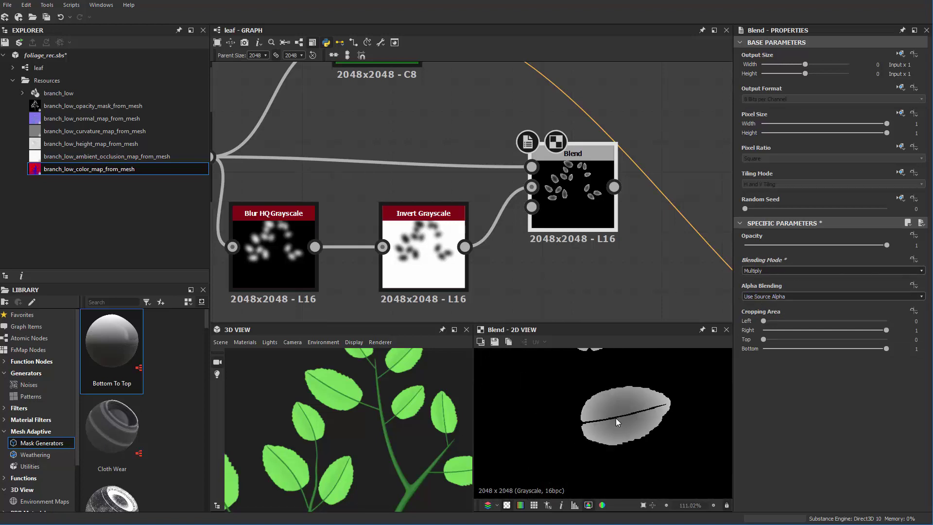
scroll(528, 241, "down", 3)
scroll(393, 226, "up", 2)
Display the Multiply Blend in the 2D view and reduce the Blur HQ Grayscale intensity to about 3.28.
double_click(358, 224)
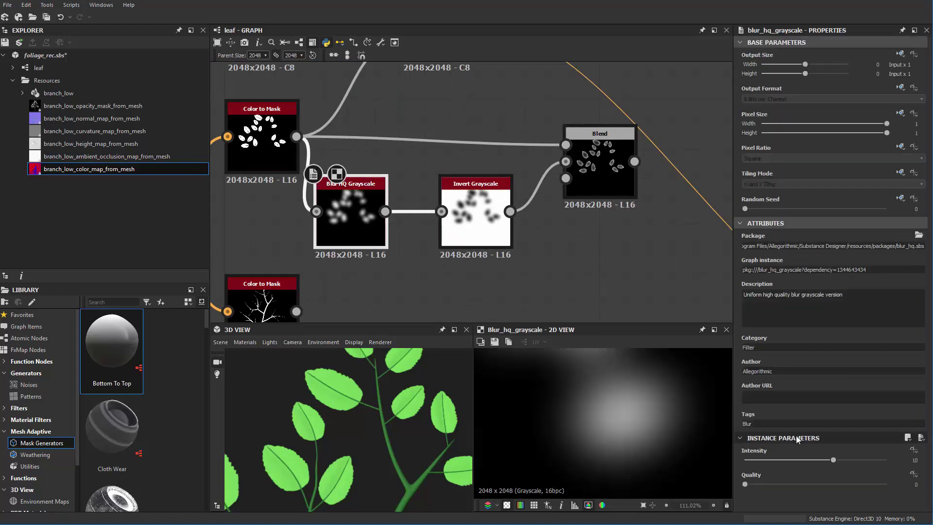
double_click(592, 191)
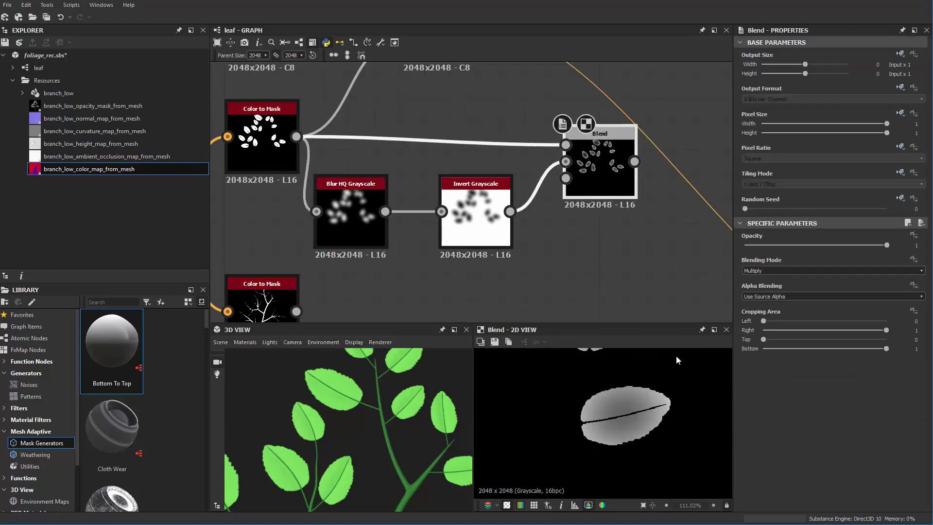
left_click(354, 237)
left_click_drag(833, 462, 772, 467)
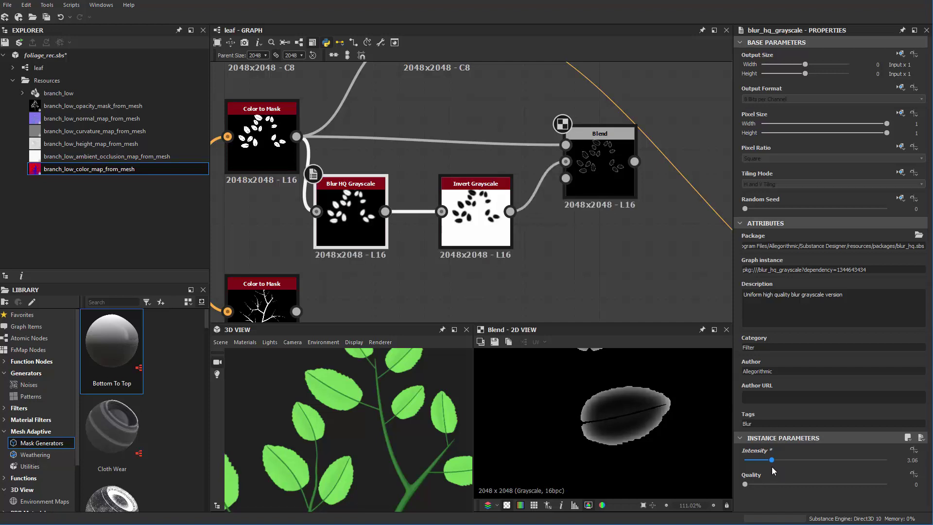
Add a Histogram Scan node after the Multiply Blend.
scroll(567, 242, "down", 4)
scroll(567, 234, "up", 5)
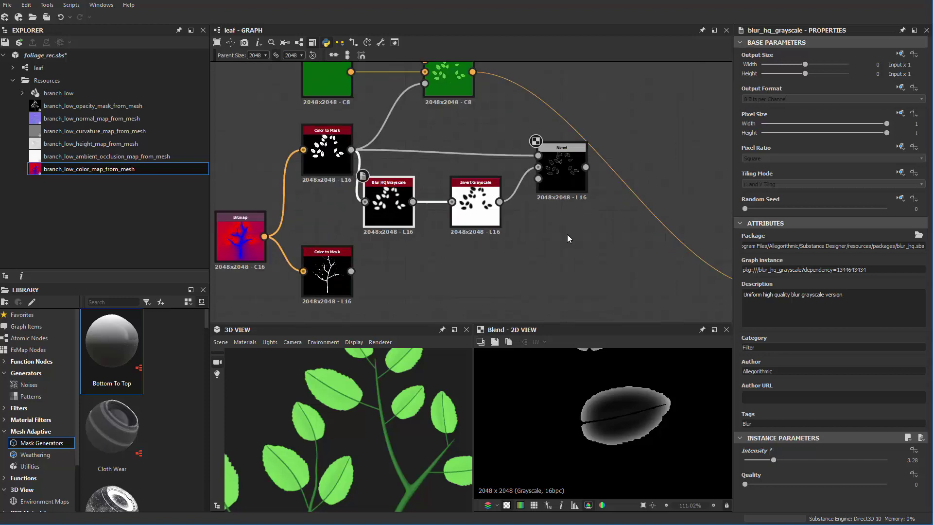
middle_click_drag(549, 138, 485, 197)
left_click(485, 197)
scroll(514, 137, "down", 4)
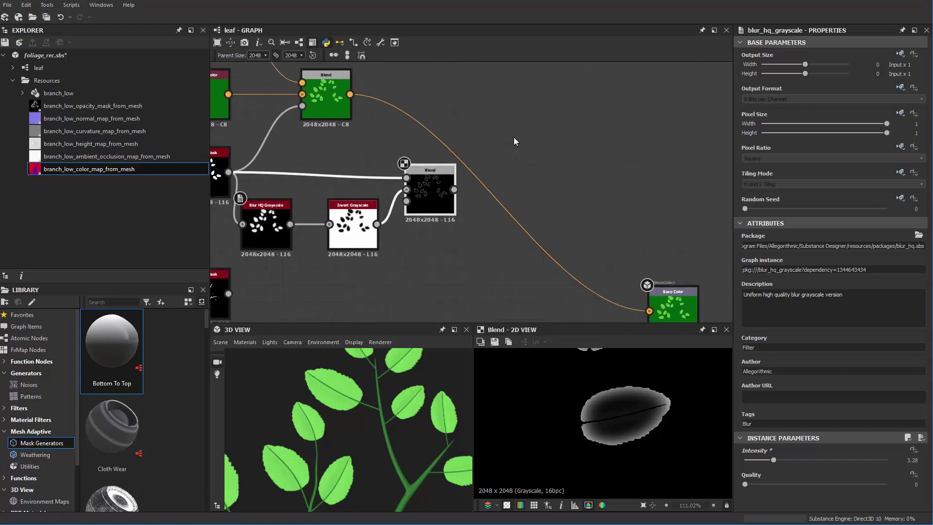
scroll(548, 133, "up", 3)
scroll(536, 142, "down", 1)
scroll(535, 141, "up", 1)
key("space")
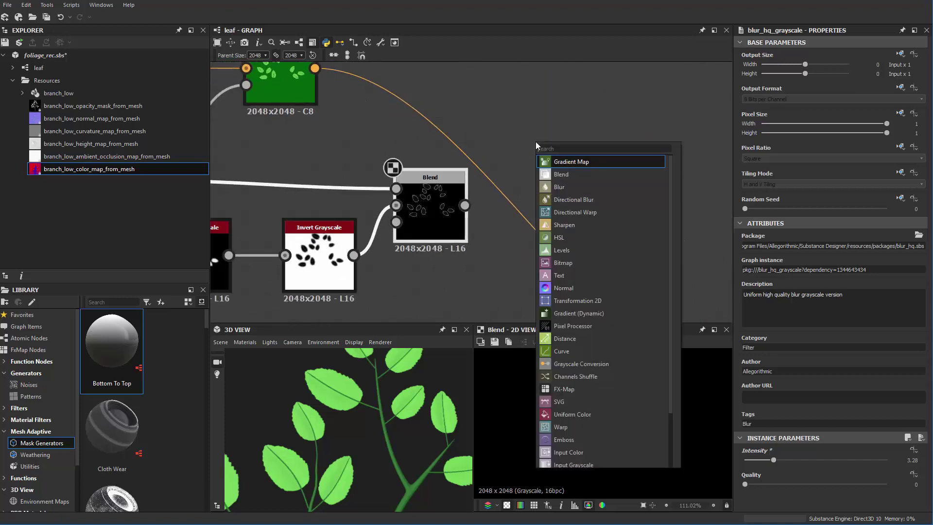
type("hist")
key("Down")
key("Return")
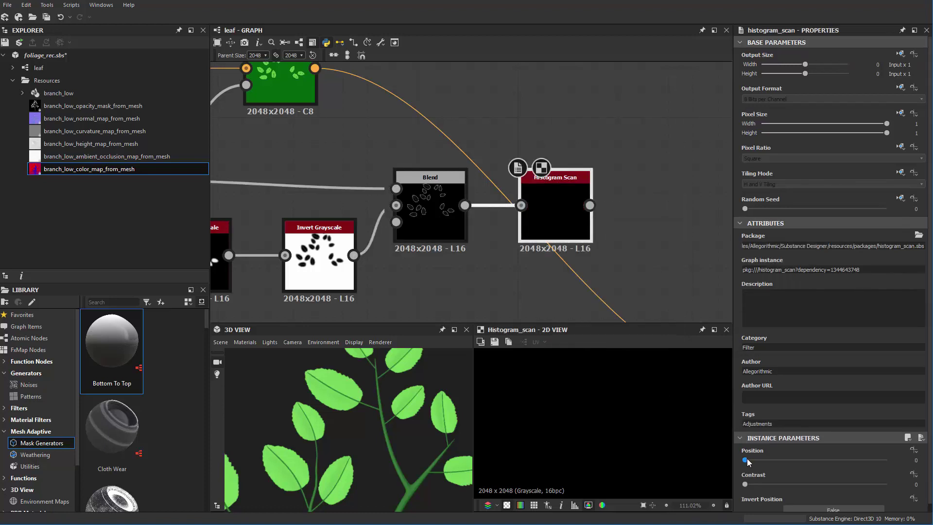
Set the Histogram Scan's position to about 0.46 and keep its contrast at 0.
left_click_drag(745, 460, 801, 462)
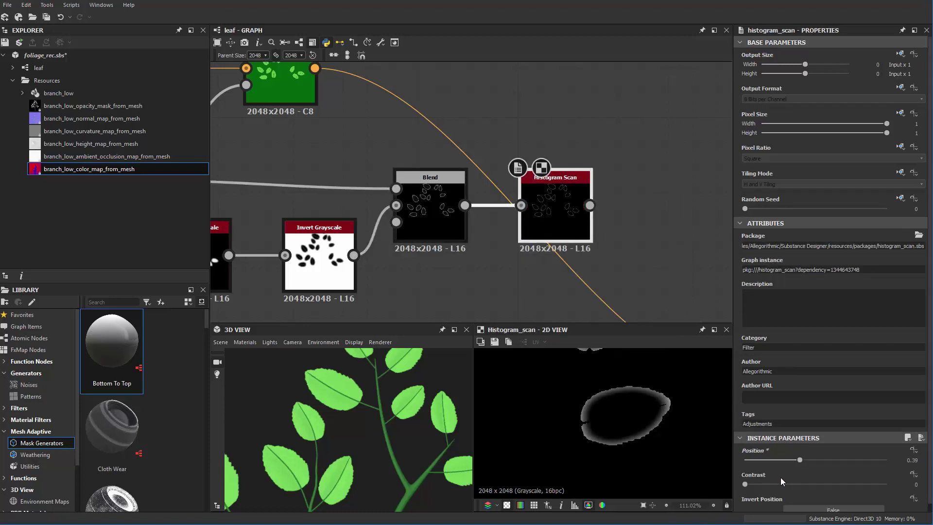
mouse_move(753, 483)
left_mouse_down()
mouse_move(783, 483)
mouse_move(736, 488)
left_mouse_up()
left_click_drag(800, 461, 809, 459)
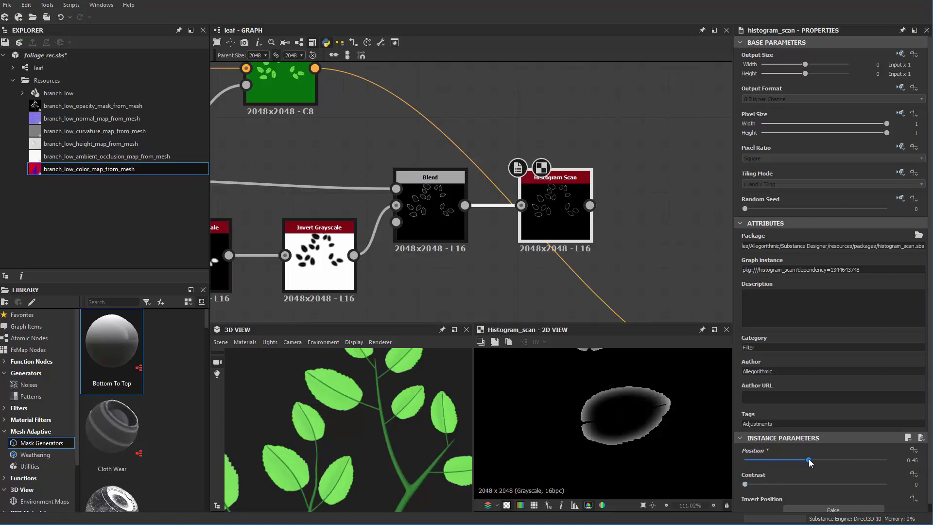
Move the green leaf Blend above the Histogram Scan and the Base Color output farther along the graph to make room.
scroll(656, 416, "down", 3)
scroll(635, 410, "up", 3)
scroll(637, 398, "down", 3)
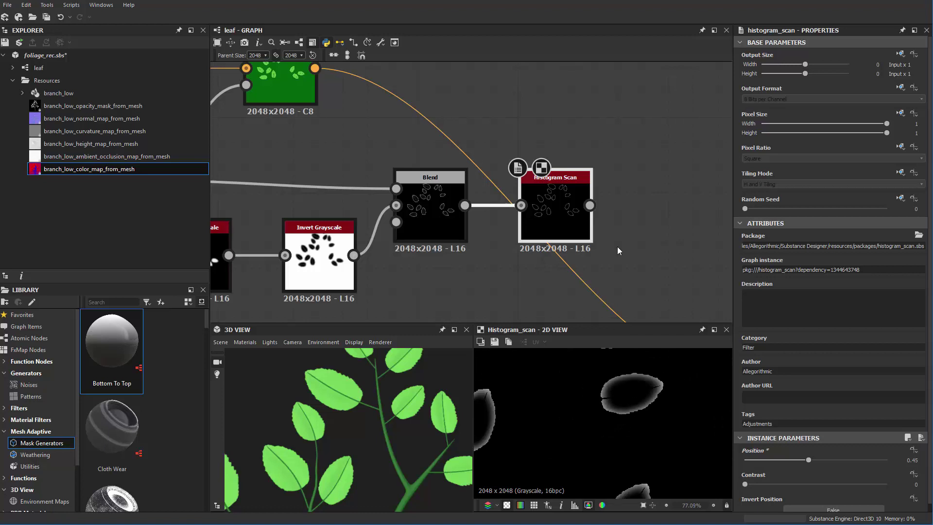
scroll(617, 247, "down", 3)
scroll(579, 221, "up", 3)
scroll(481, 155, "down", 3)
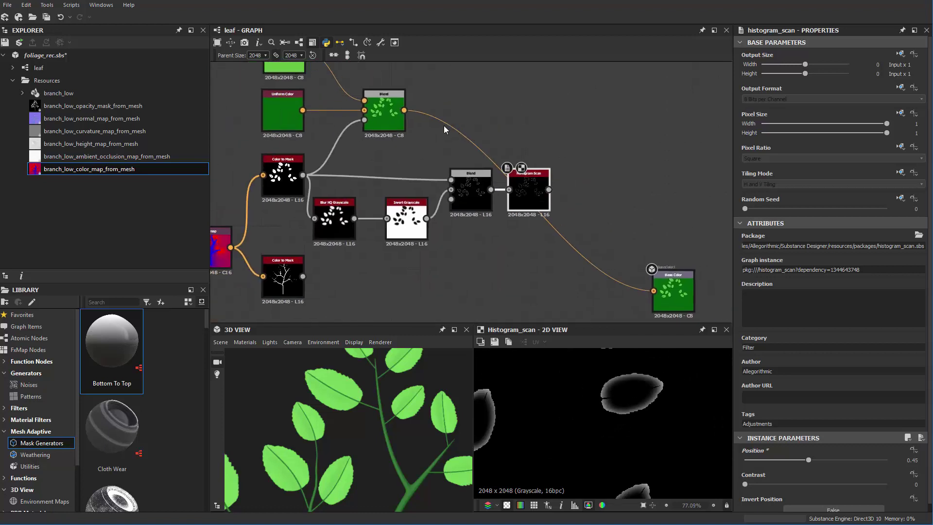
left_click_drag(424, 114, 539, 114)
middle_click_drag(593, 150, 538, 132)
left_click_drag(628, 292, 730, 248)
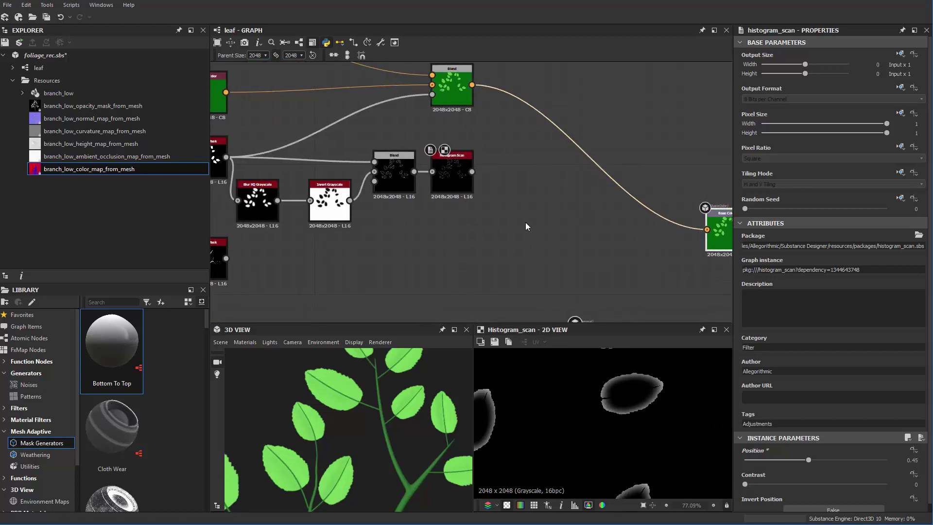
Add a new Blend node with the Histogram Scan as its opacity and the green leaf Blend as its background.
middle_click_drag(516, 132, 523, 218)
key("space")
type("b")
left_click(608, 162)
scroll(605, 164, "up", 2)
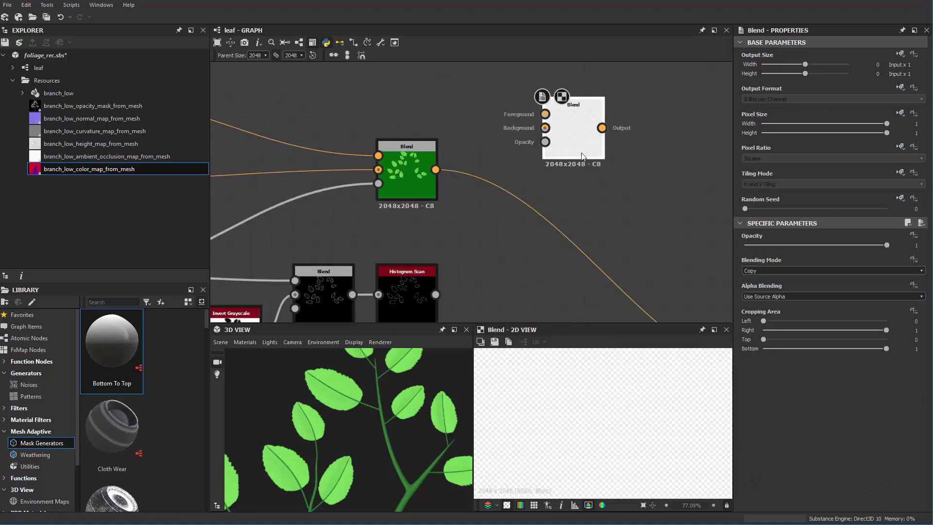
left_click_drag(576, 147, 565, 181)
scroll(563, 190, "down", 3)
scroll(491, 208, "up", 4)
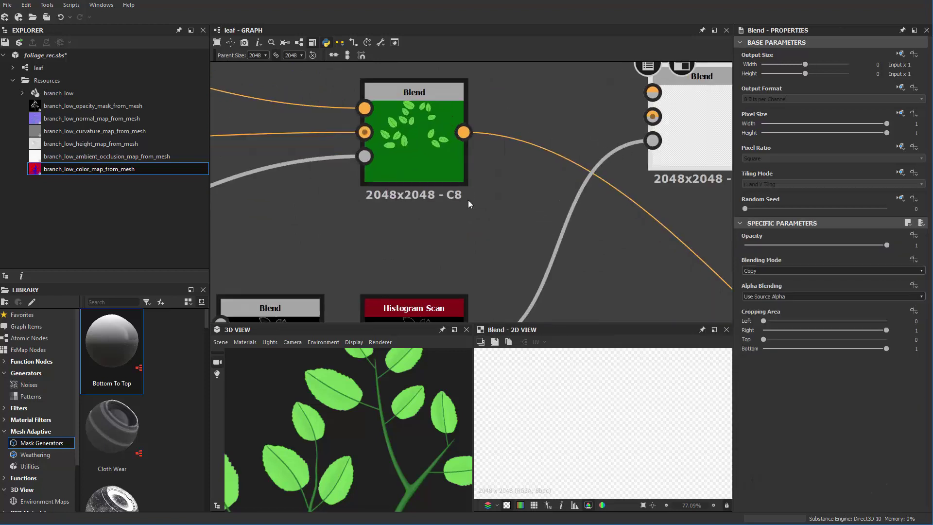
left_click_drag(464, 132, 652, 116)
Reposition the light green Uniform Color node and insert an HSL node after it.
middle_click_drag(524, 141, 541, 292)
key("space")
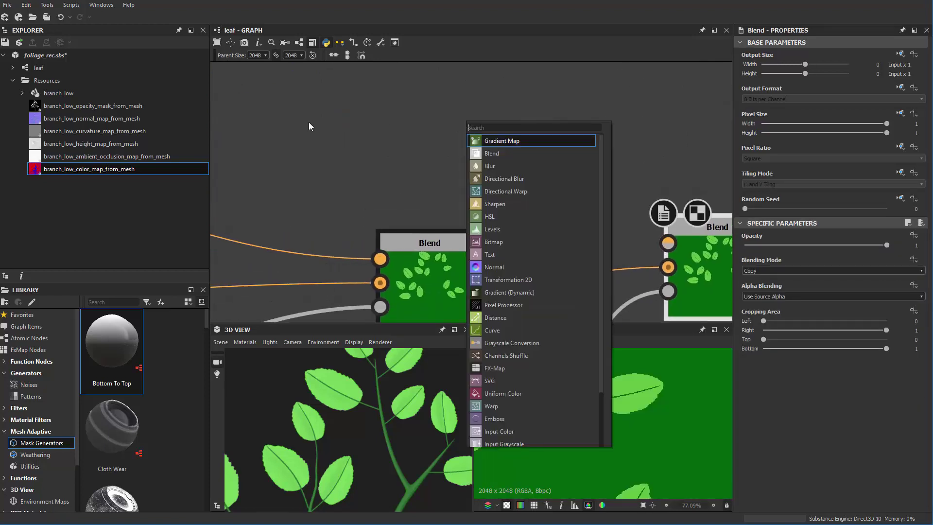
middle_click_drag(296, 123, 370, 161)
scroll(428, 133, "down", 4)
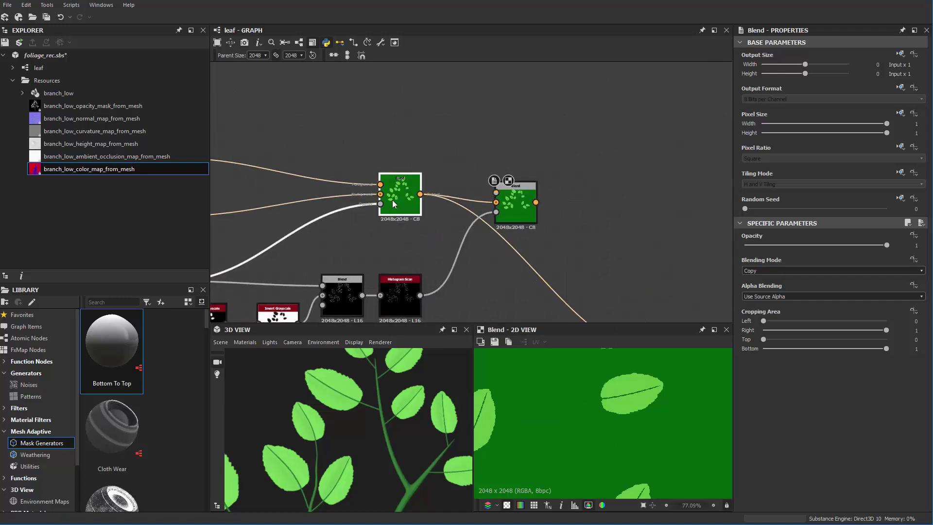
middle_click_drag(392, 200, 626, 248)
left_click_drag(421, 155, 430, 113)
middle_click_drag(529, 138, 404, 142)
key("space")
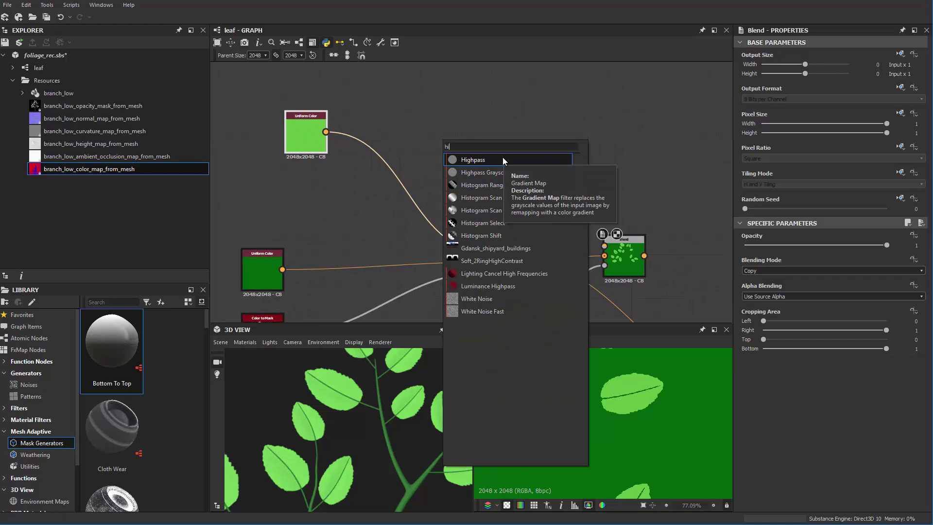
type("hsl")
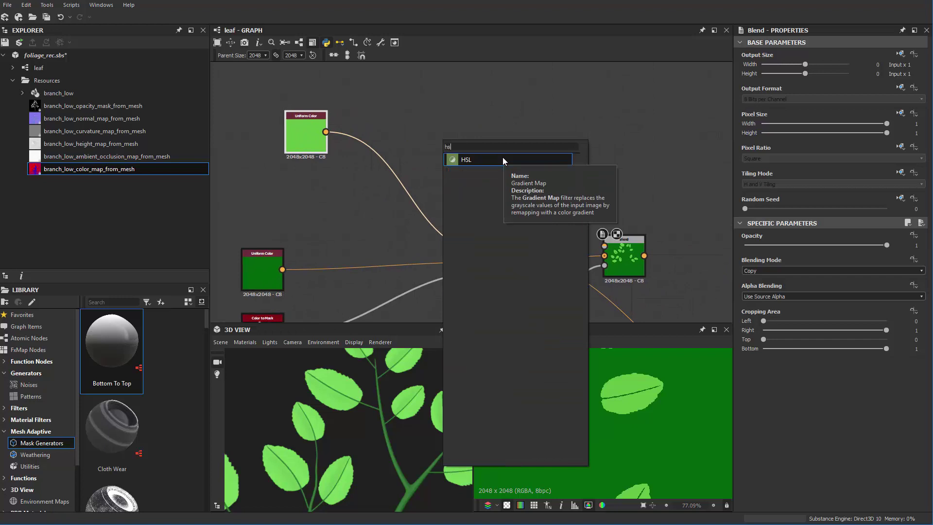
key("Return")
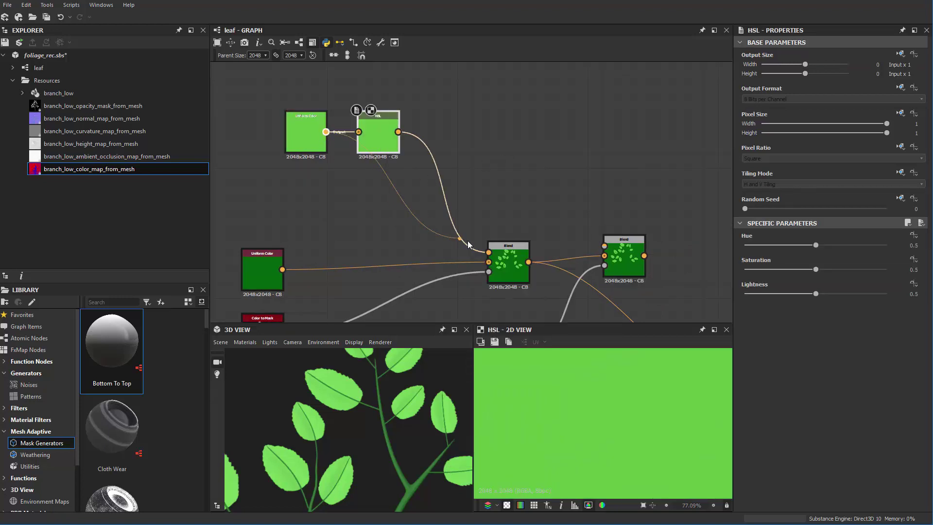
Reconnect the light green Uniform Color directly to the first Blend's foreground and move the HSL node above that Blend.
left_click_drag(487, 252, 488, 253)
scroll(430, 190, "up", 3)
left_click_drag(362, 112, 589, 135)
middle_click_drag(579, 195, 413, 214)
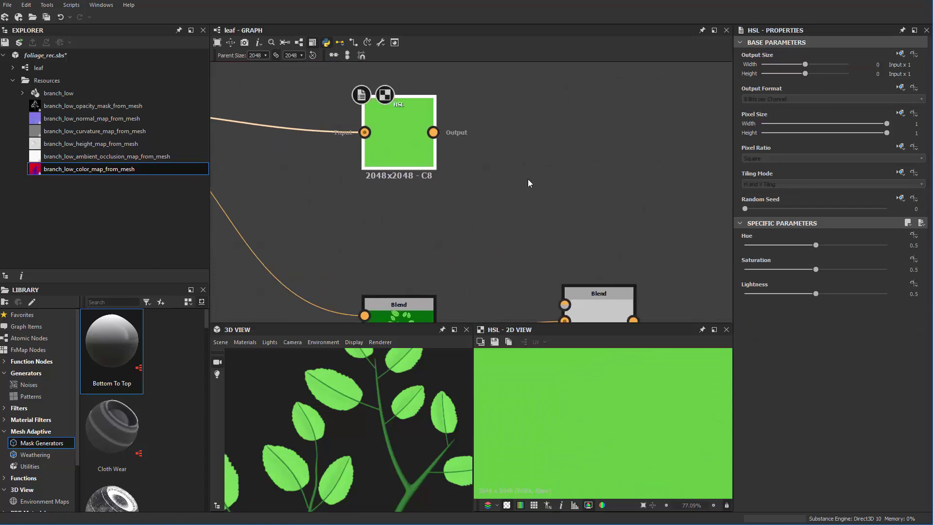
Set the HSL lightness to 0.62 and saturation to 0.68, and connect the HSL to the new Blend's foreground.
left_click_drag(823, 296, 827, 293)
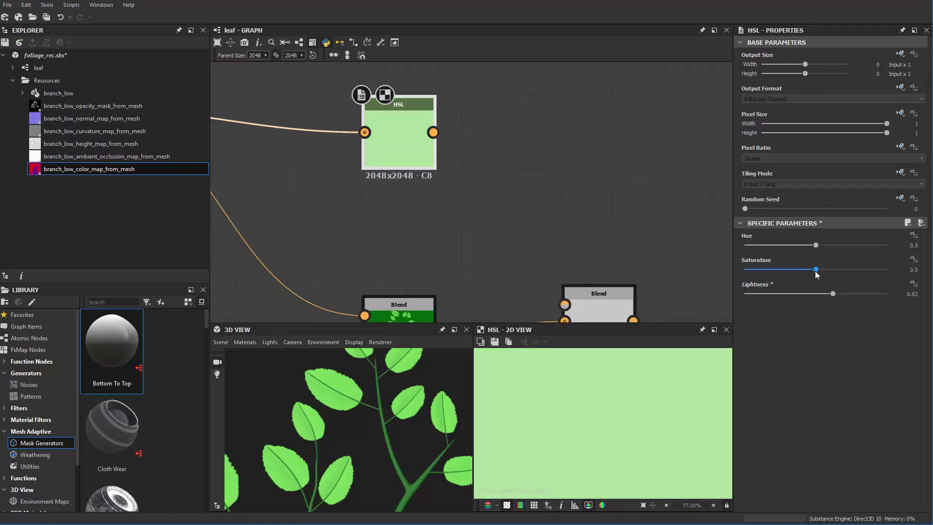
scroll(510, 162, "down", 3)
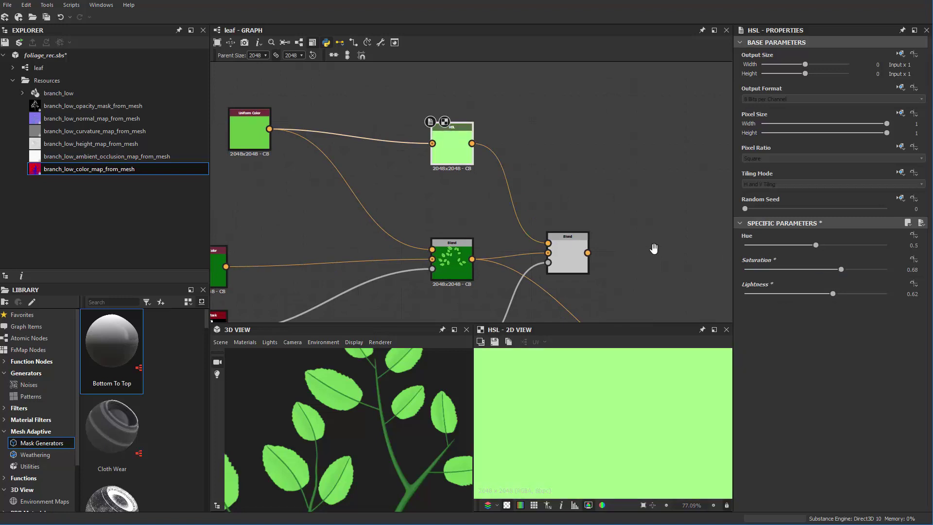
middle_click_drag(654, 249, 582, 142)
scroll(583, 148, "down", 2)
scroll(557, 160, "up", 3)
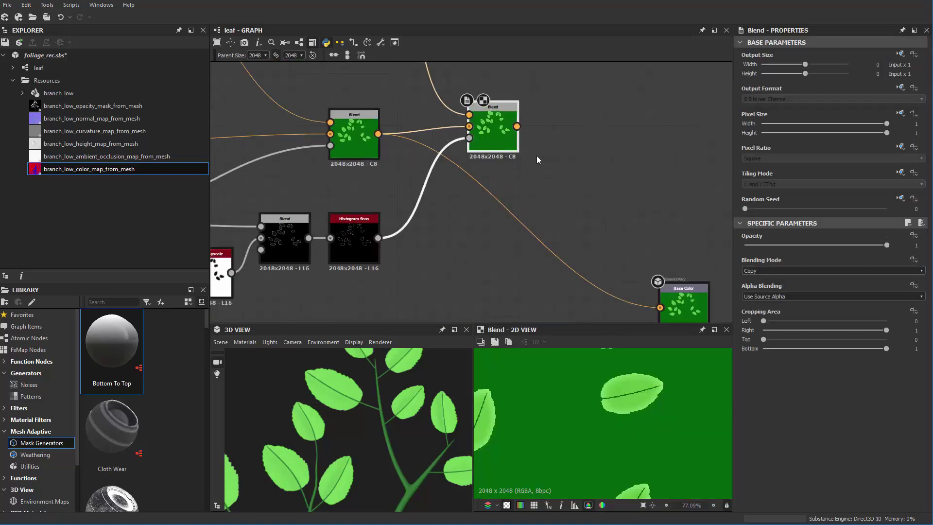
Connect the new Blend to the Base Color output and check the leaf edges in the 3D view.
left_click_drag(684, 307, 684, 308)
scroll(369, 432, "up", 2)
left_click_drag(369, 430, 356, 407)
scroll(459, 244, "down", 4)
left_click_drag(482, 200, 491, 220)
scroll(217, 175, "up", 3)
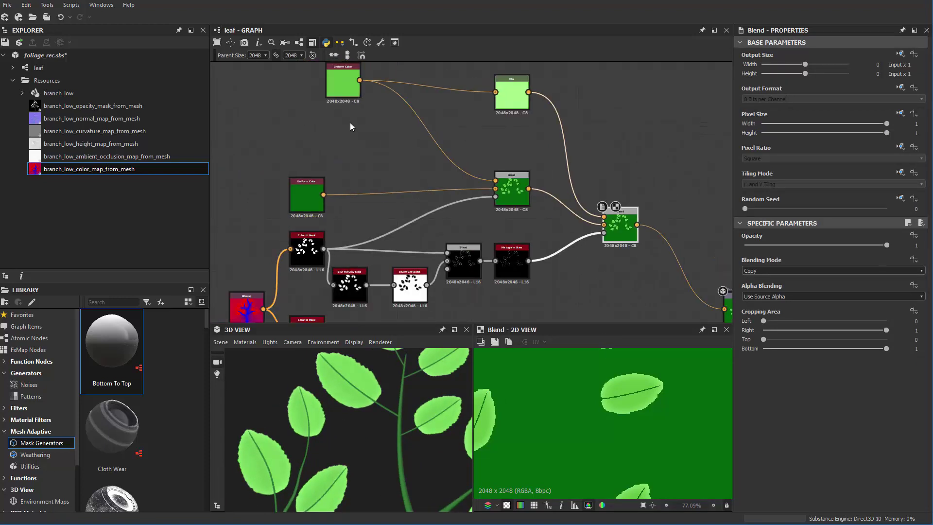
Darken the light green Uniform Color to hue 0.2988507, saturation 0.6863905 and value 0.591954.
left_click(339, 92)
double_click(339, 92)
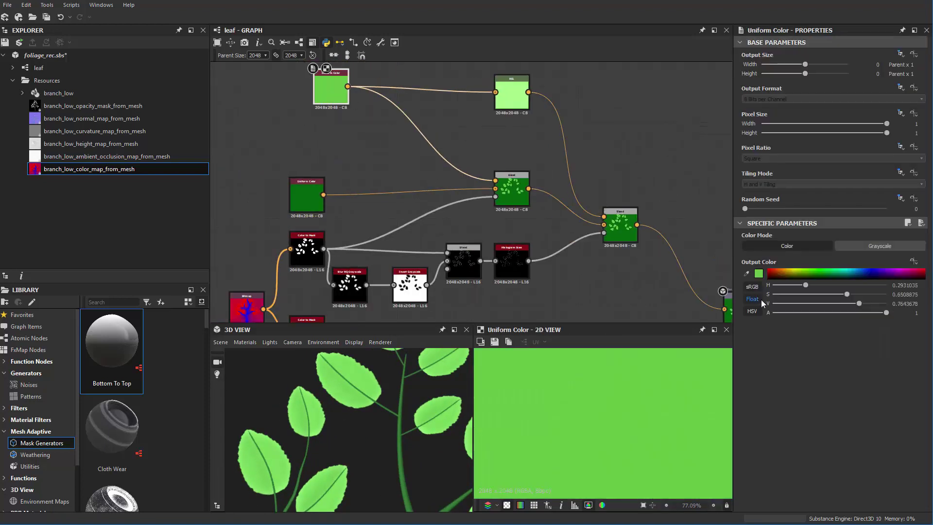
left_click(760, 275)
left_click(417, 137)
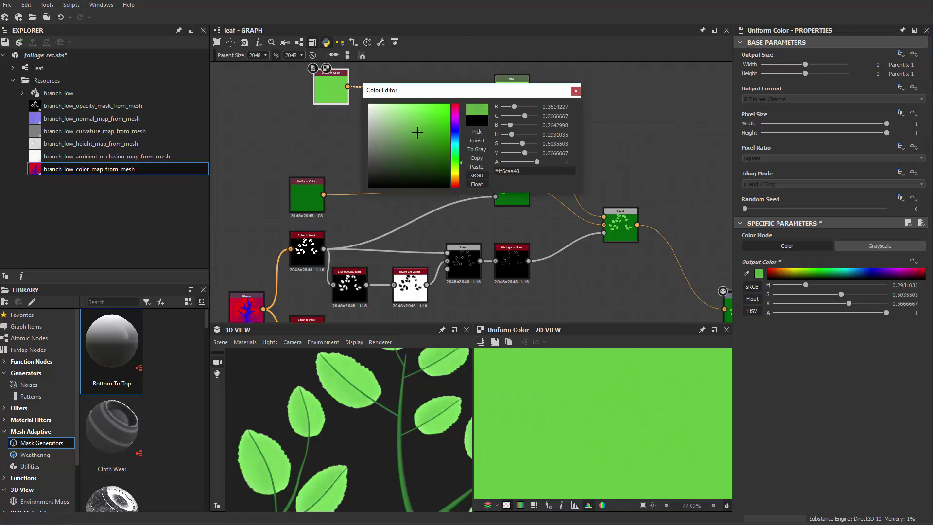
left_click_drag(417, 137, 460, 163)
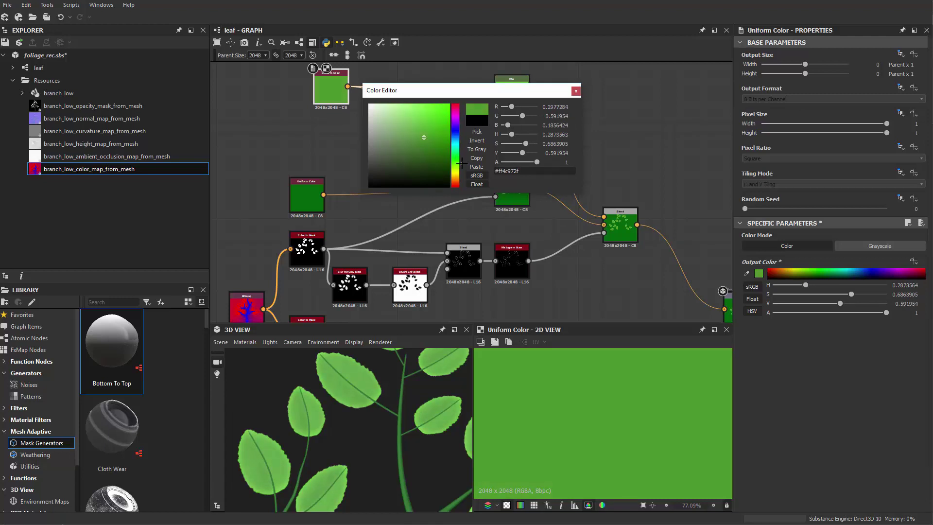
scroll(371, 432, "down", 5)
left_click_drag(359, 426, 344, 411)
left_click(575, 92)
Set the HSL node to hue 0.48, saturation 0.56 and lightness 0.59 for a yellower leaf edge.
scroll(562, 98, "up", 2)
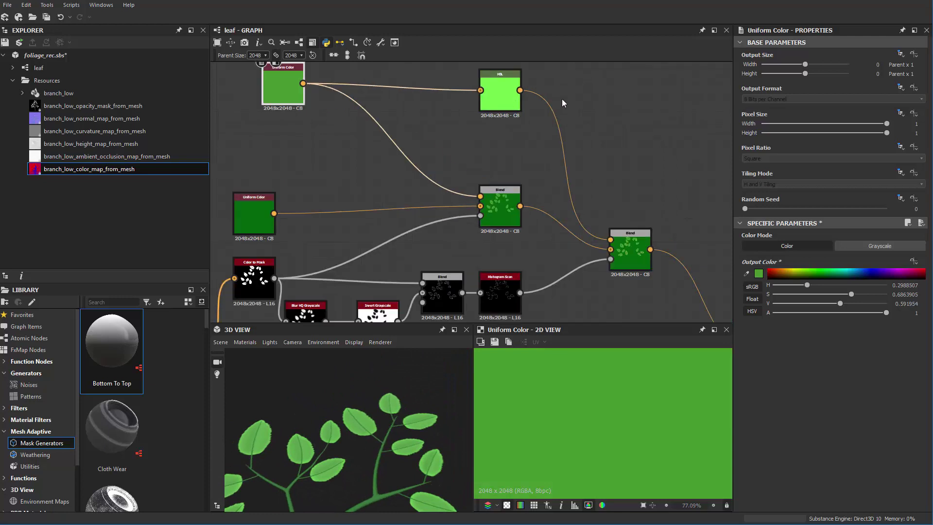
left_click(501, 95)
mouse_move(833, 294)
left_mouse_down()
mouse_move(869, 295)
mouse_move(834, 271)
mouse_move(824, 271)
mouse_move(829, 295)
left_mouse_up()
key("ctrl+z")
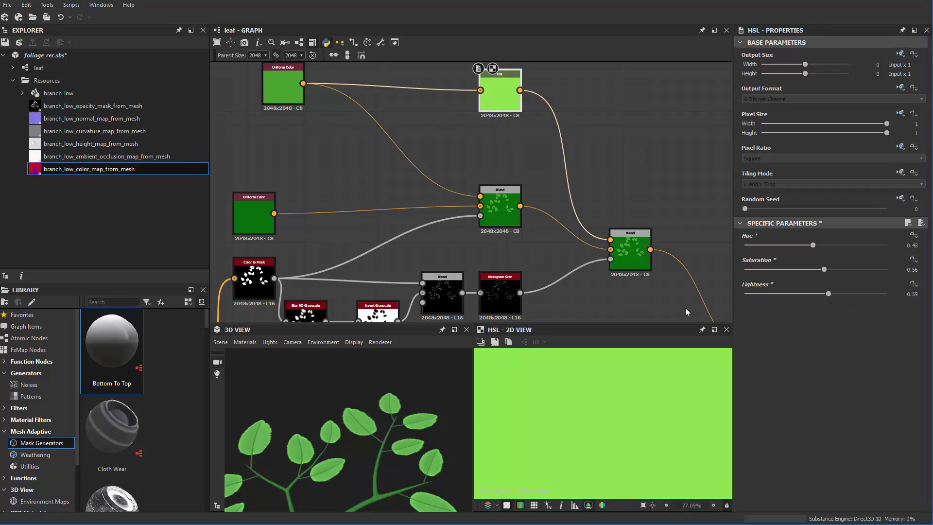
Try raising the Histogram Scan's position to about 0.55 and undo the change.
scroll(383, 469, "up", 5)
scroll(520, 248, "up", 5)
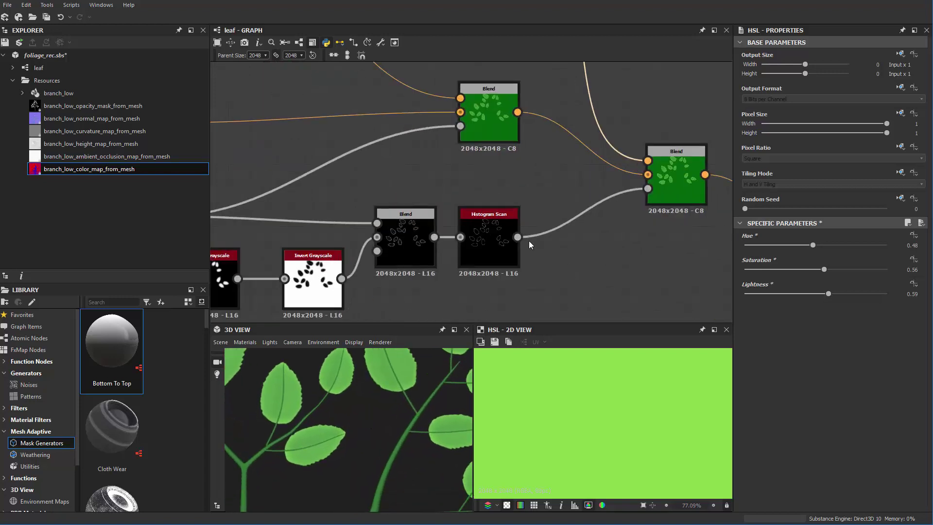
left_click(477, 246)
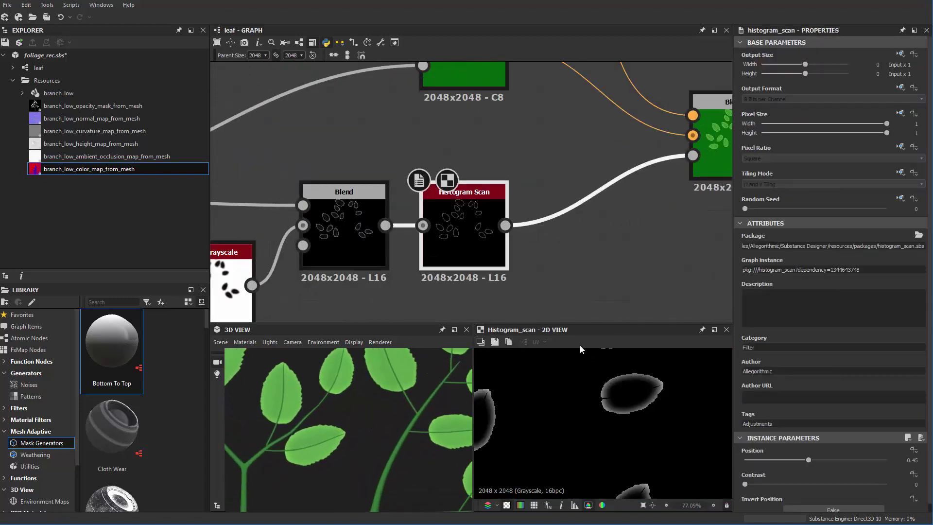
left_click_drag(804, 462, 824, 459)
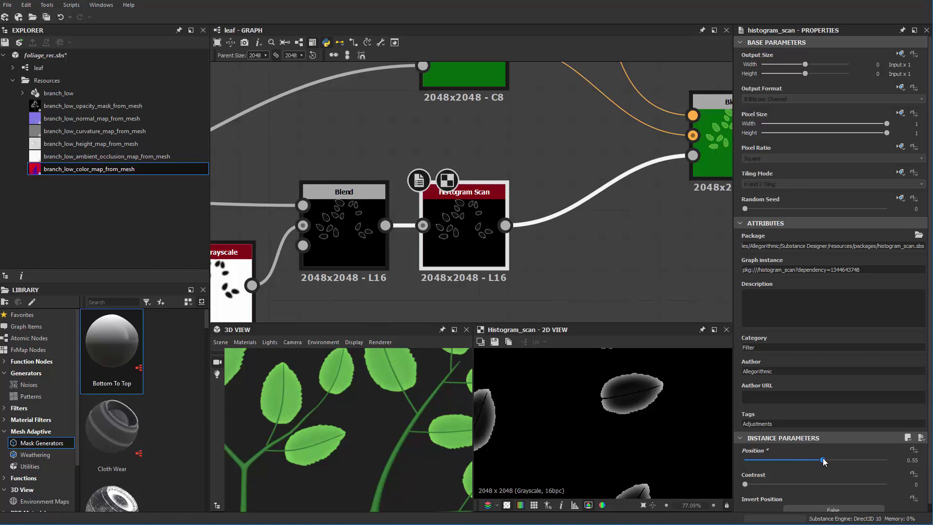
key("ctrl+z")
Try a second Histogram Scan between the existing one and the edge color Blend, raising its position.
middle_click_drag(533, 240, 529, 255)
key("space")
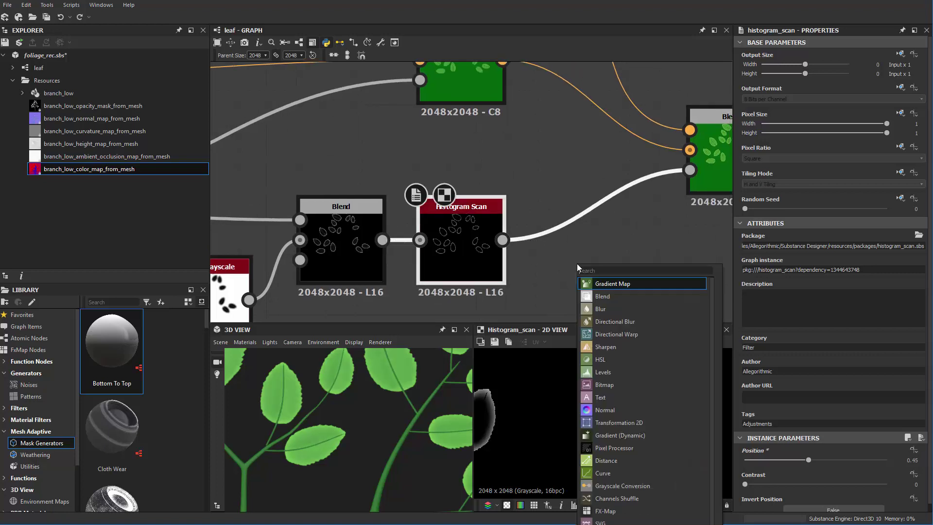
type("hist")
key("Down")
key("Return")
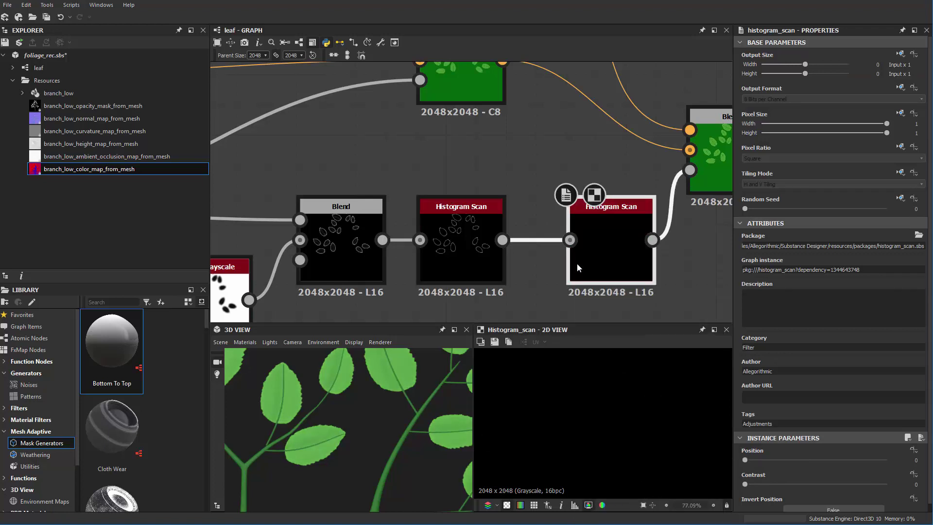
left_click_drag(608, 264, 585, 261)
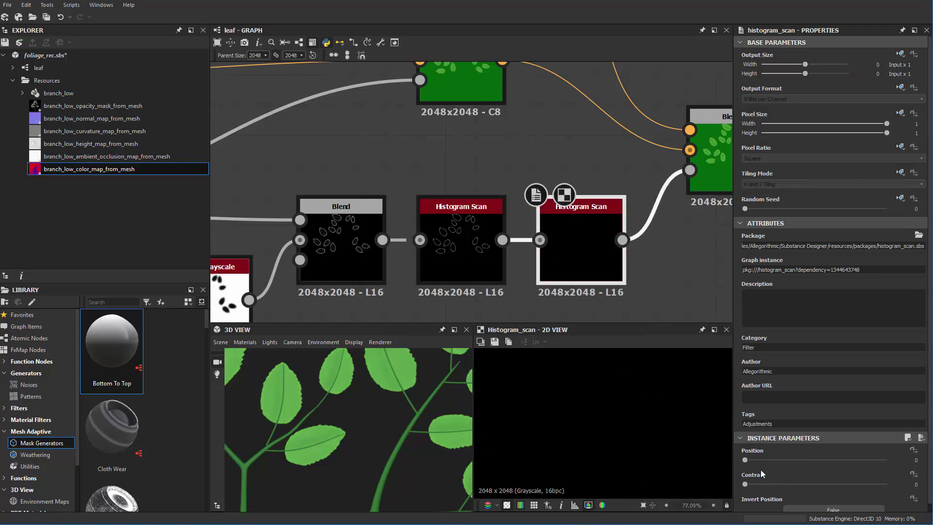
left_click(782, 460)
Delete the second Histogram Scan and reconnect the first one to the edge color Blend's opacity.
key("Delete")
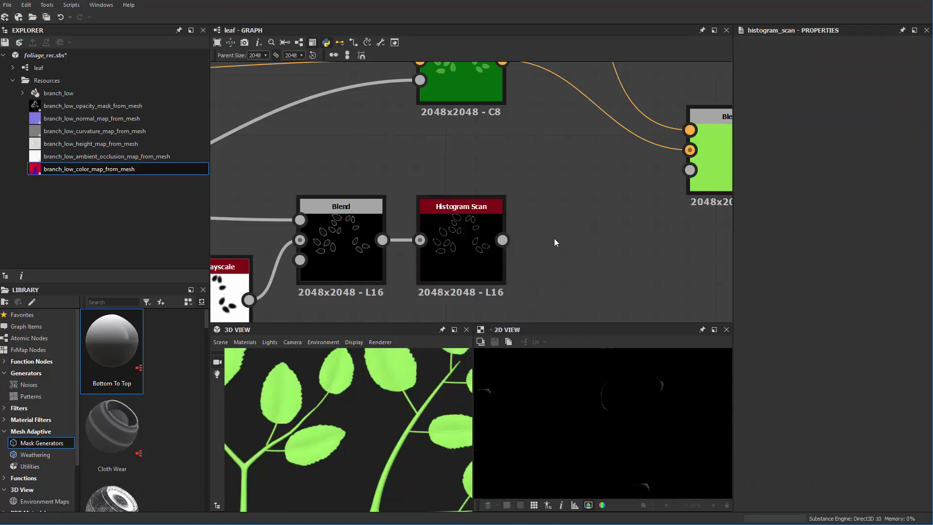
key("space")
key("Escape")
left_click_drag(503, 241, 690, 169)
key("space")
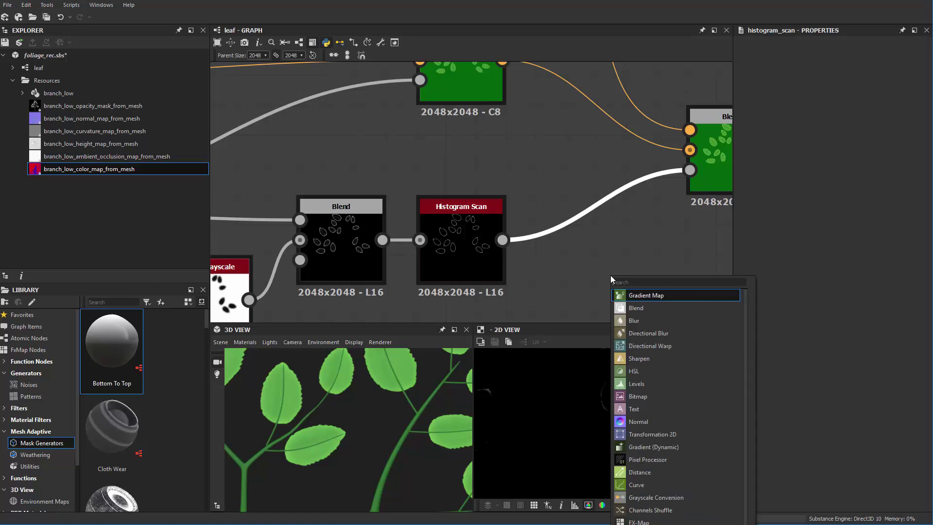
type("hi")
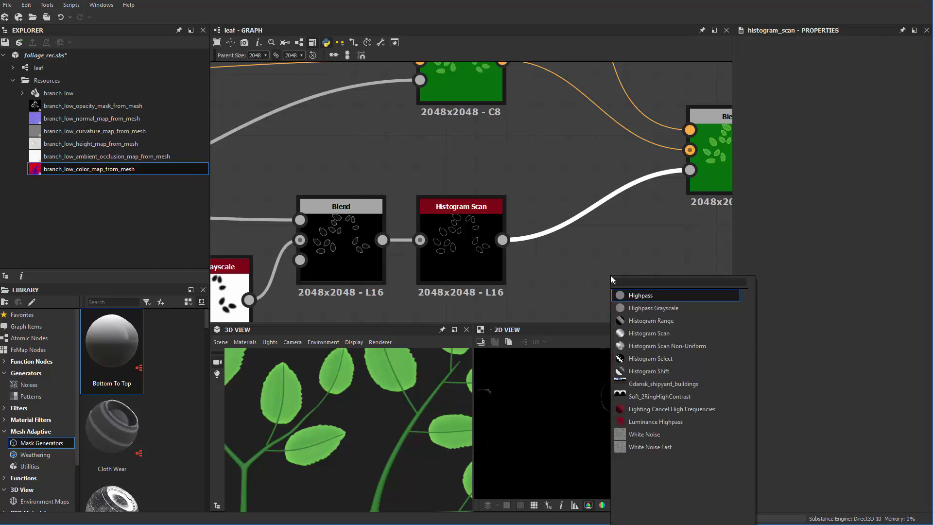
key("Down")
key("Down")
key("Up")
key("Up")
key("Down")
key("Down")
key("Down")
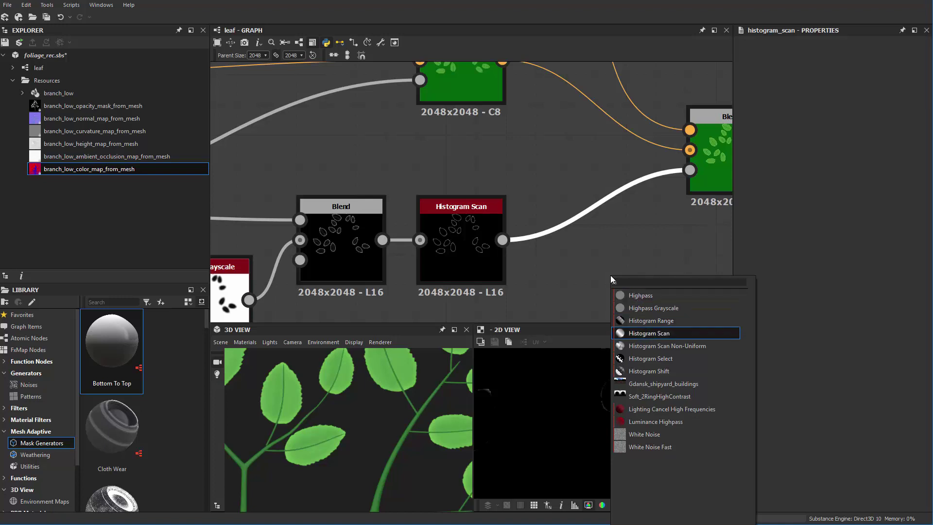
key("Escape")
Insert a Levels node between the Histogram Scan and the edge color Blend, aligned with the Histogram Scan.
key("space")
type("lve")
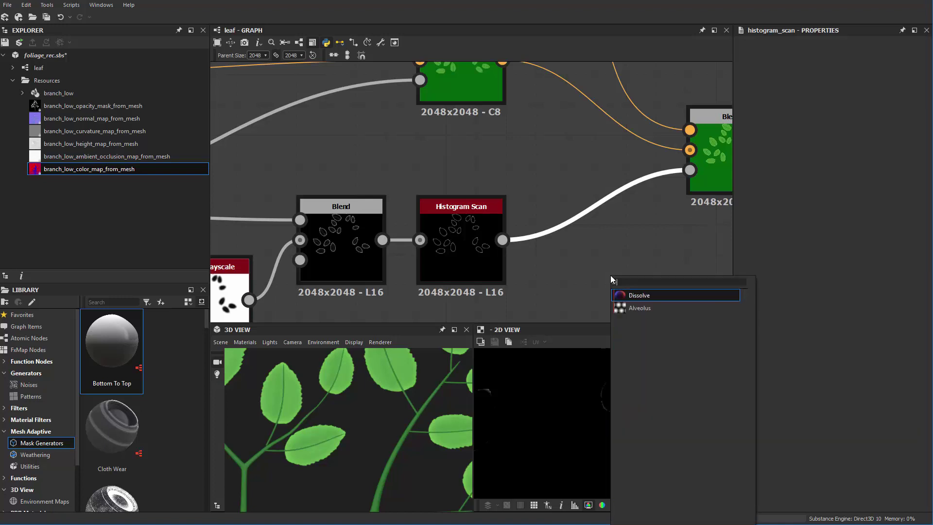
key("BackSpace")
key("BackSpace")
key("BackSpace")
type("lev")
left_click(650, 295)
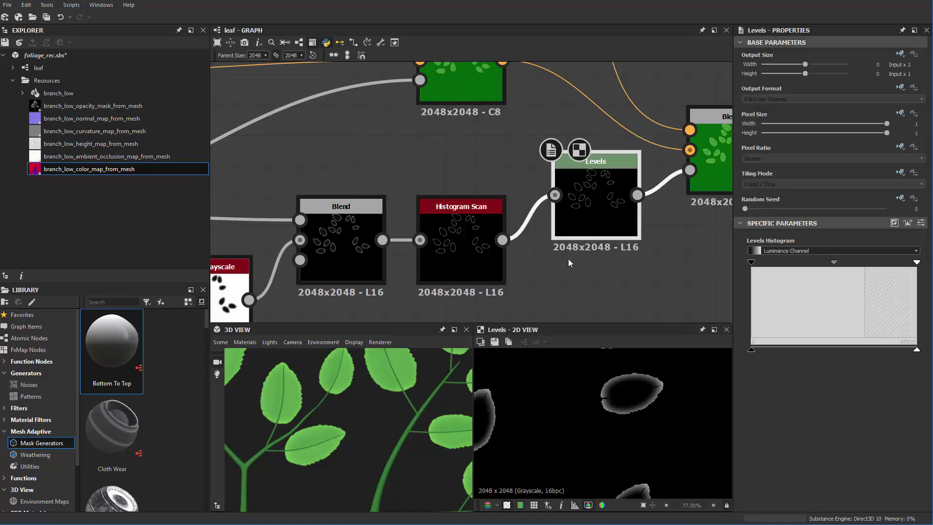
left_click_drag(594, 211, 592, 256)
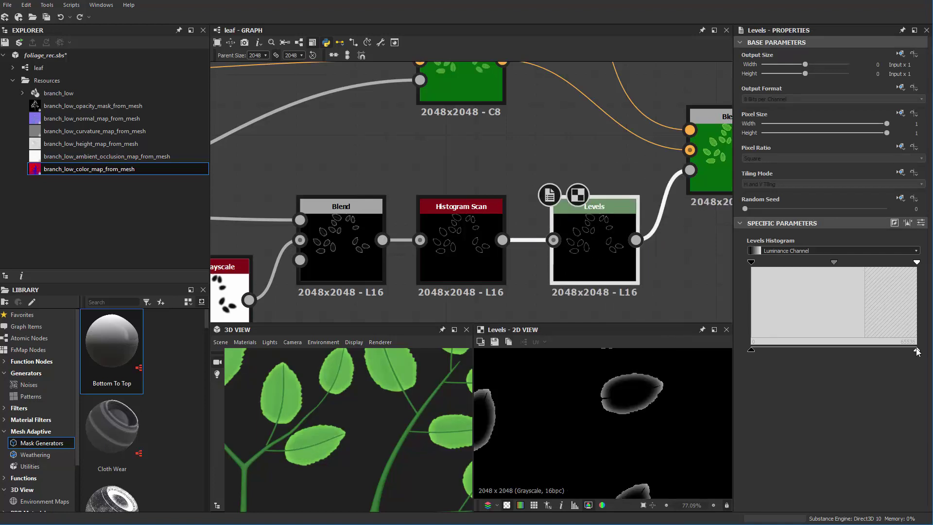
Brighten the leaf edge mask by shifting the Levels input midtone slightly toward black, keeping the black and white points at their extremes.
mouse_move(917, 351)
left_mouse_down()
mouse_move(859, 357)
mouse_move(919, 356)
left_mouse_up()
mouse_move(753, 352)
left_mouse_down()
mouse_move(790, 350)
mouse_move(751, 350)
left_mouse_up()
left_click_drag(755, 264, 774, 266)
left_click_drag(850, 263, 720, 262)
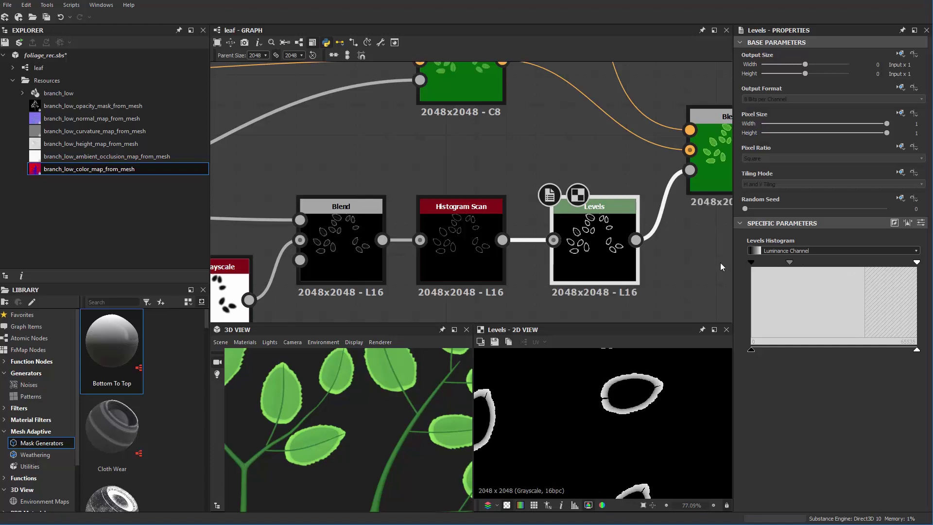
left_click_drag(795, 262, 816, 262)
mouse_move(909, 263)
left_mouse_down()
mouse_move(813, 273)
mouse_move(917, 268)
left_mouse_up()
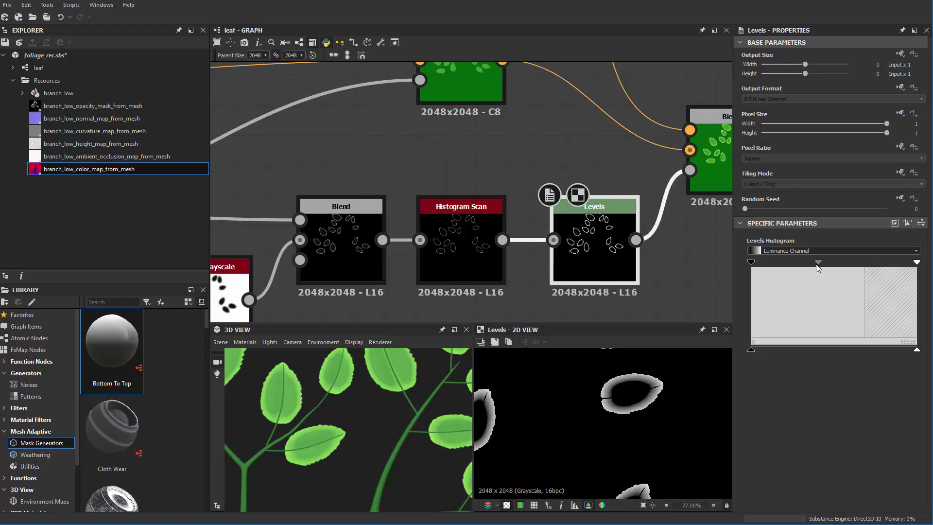
Delete the Levels node and reconnect the Histogram Scan directly to the edge color Blend's opacity.
mouse_move(817, 265)
left_mouse_down()
mouse_move(882, 263)
mouse_move(813, 272)
mouse_move(833, 270)
left_mouse_up()
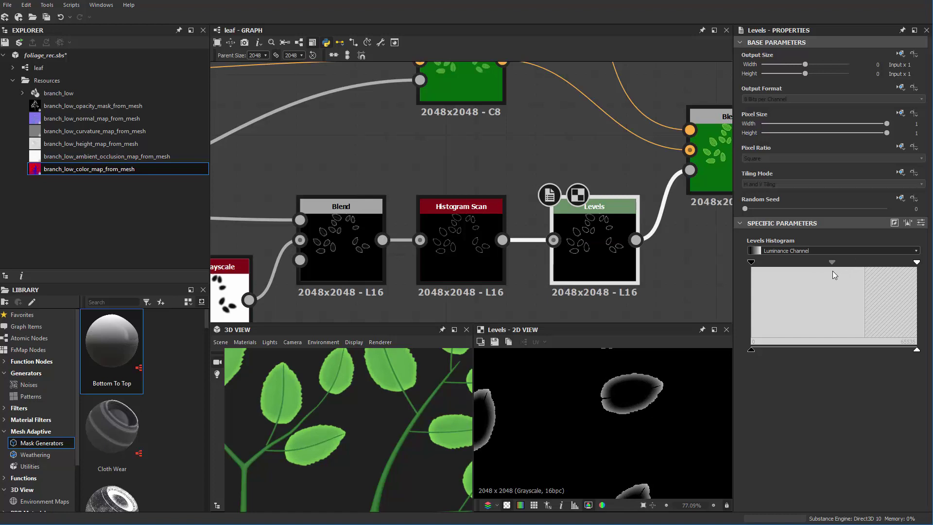
left_click(597, 250)
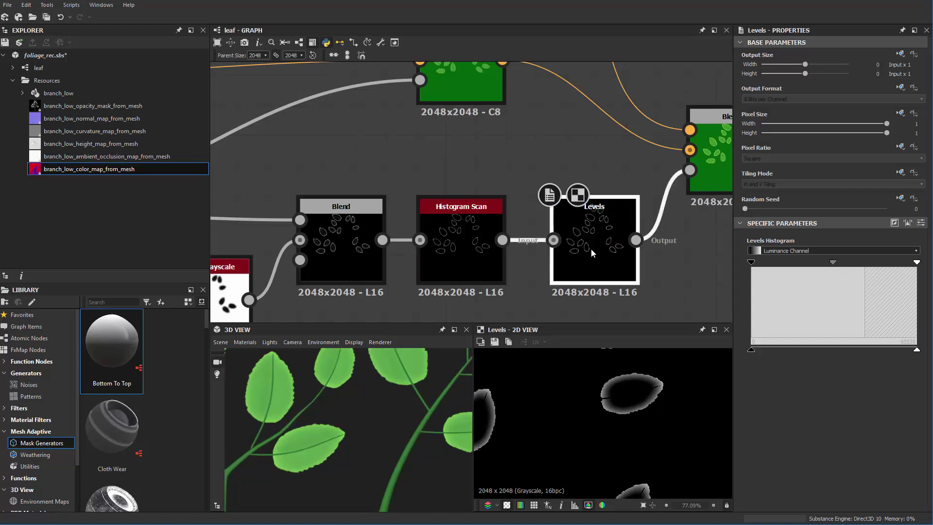
key("Delete")
left_click_drag(502, 240, 689, 170)
Set the edge mask Histogram Scan's position to 0.81 and its contrast to 0.14.
left_click(471, 251)
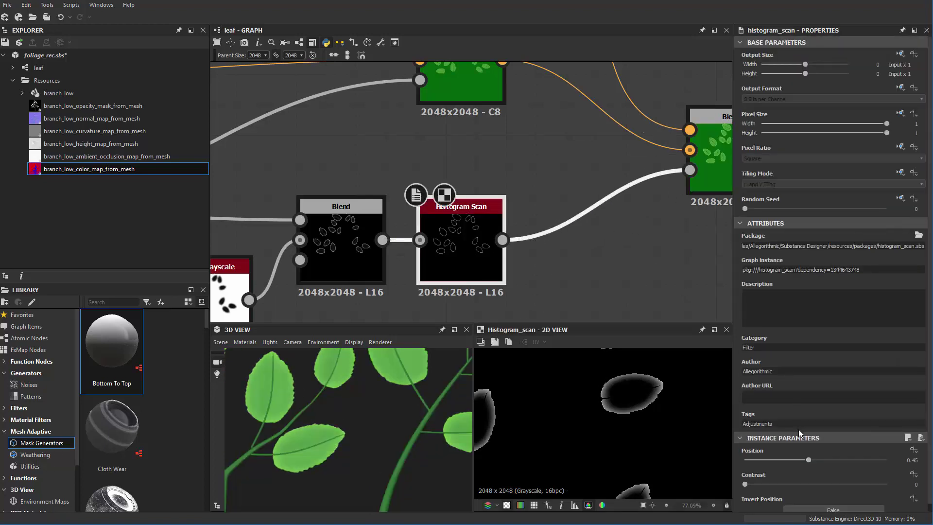
left_click(806, 460)
left_click_drag(806, 460, 861, 454)
scroll(656, 387, "up", 5)
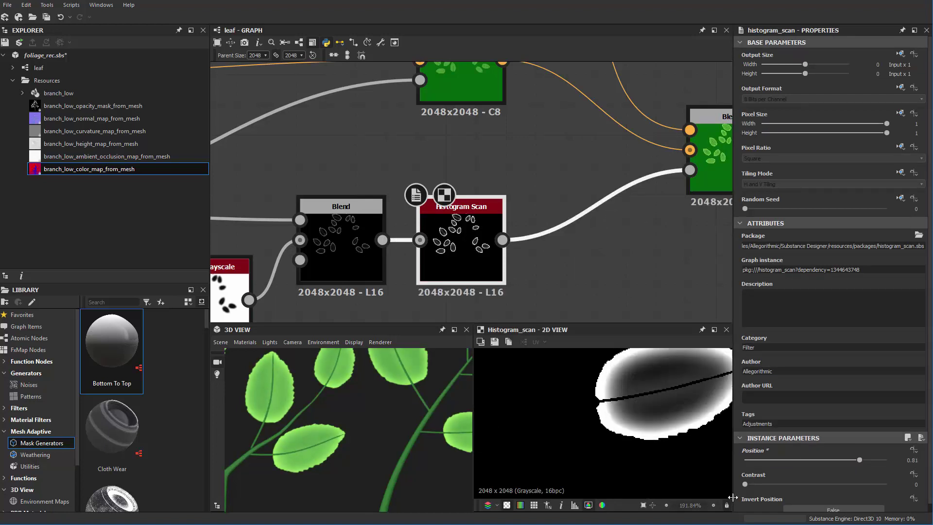
mouse_move(750, 483)
left_mouse_down()
mouse_move(819, 480)
mouse_move(761, 488)
left_mouse_up()
left_click_drag(311, 454, 409, 382)
scroll(360, 401, "down", 3)
scroll(508, 167, "down", 3)
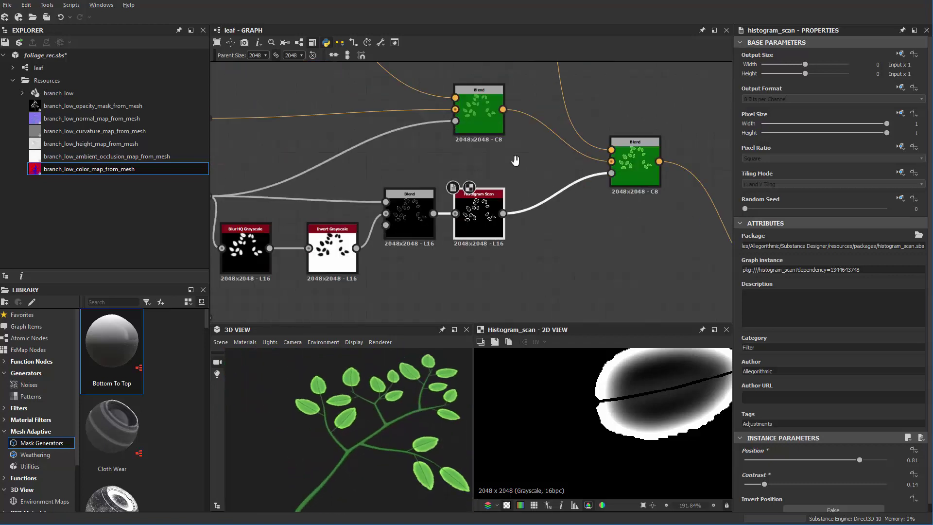
Place the branch_low_normal_map_from_mesh resource as a Bitmap node in the empty area below the leaf mask's Invert Grayscale node.
middle_click_drag(411, 289, 508, 220)
middle_click_drag(387, 234, 409, 207)
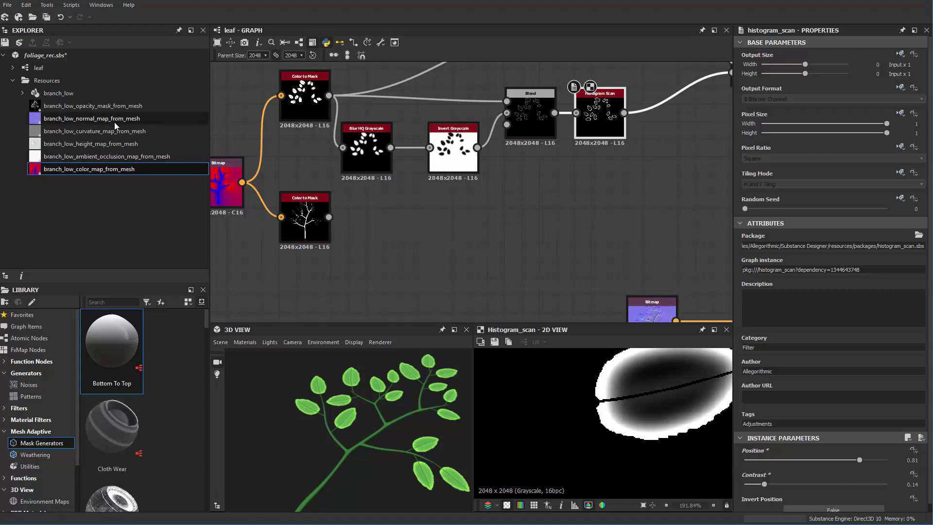
left_click(69, 107)
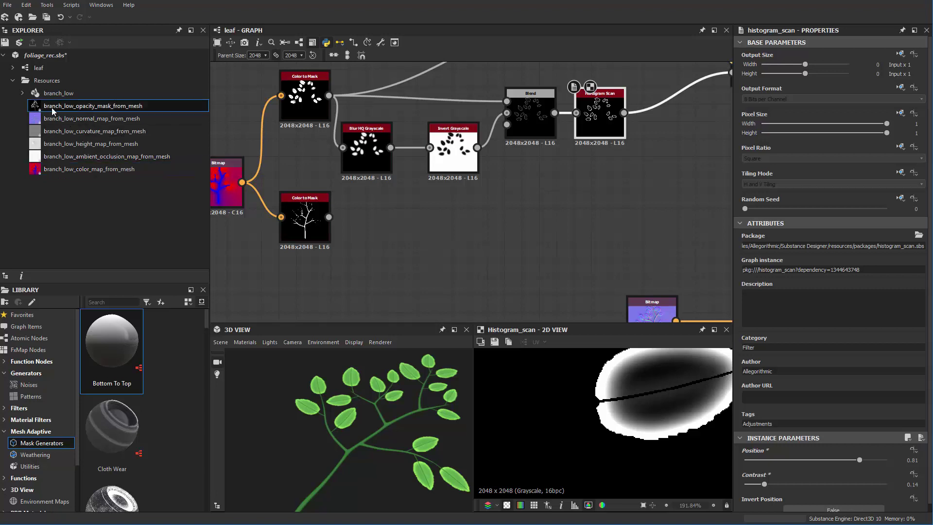
left_click_drag(59, 118, 415, 244)
scroll(418, 219, "up", 2)
middle_click_drag(482, 228, 422, 196)
Try a Curvature Smooth node on the normal map Bitmap and delete it.
left_click_drag(380, 208, 505, 203)
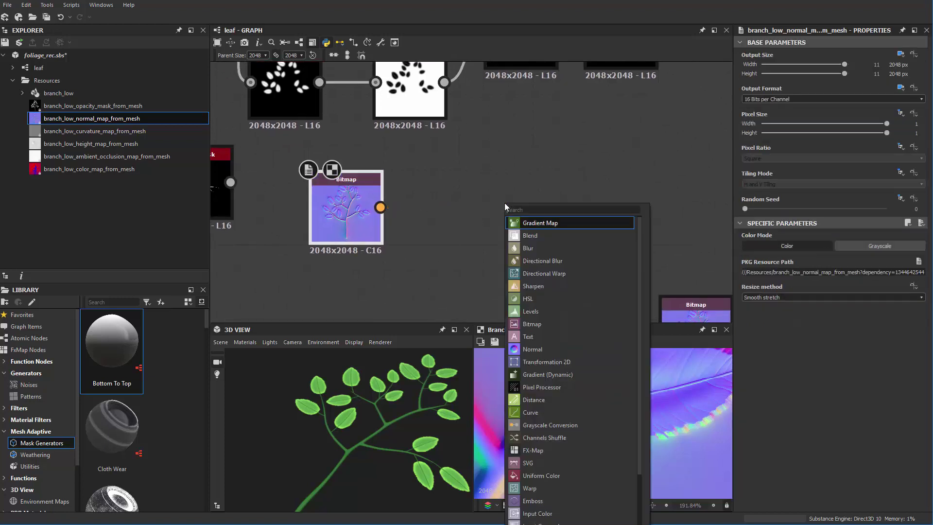
type("cur")
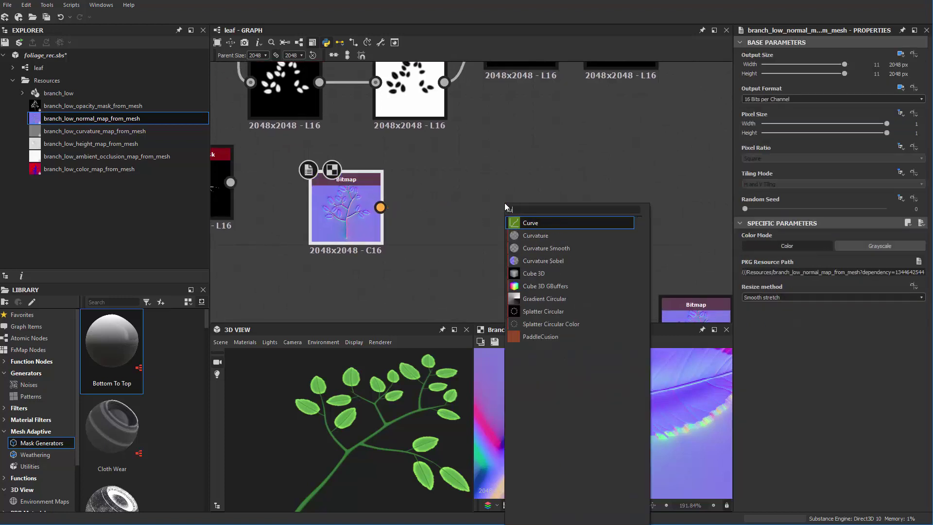
key("Down")
key("Down")
key("Down")
key("Up")
key("Return")
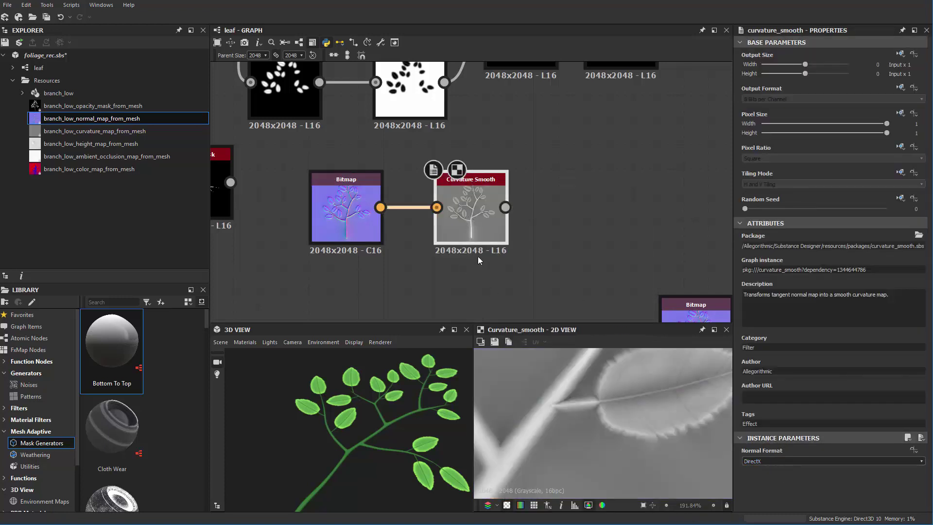
key("Delete")
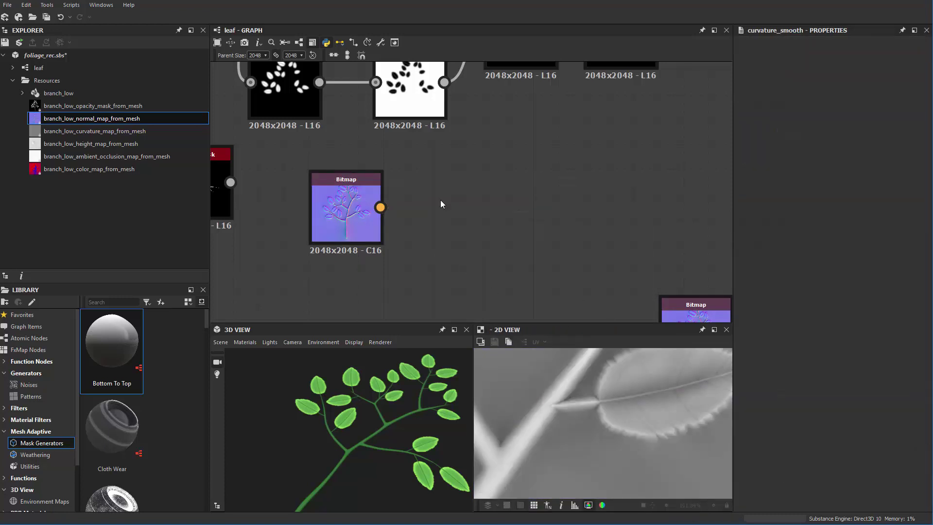
Add a Curvature Sobel node after the normal map Bitmap and set its intensity to 1.
key("space")
type("cur")
key("Down")
key("Down")
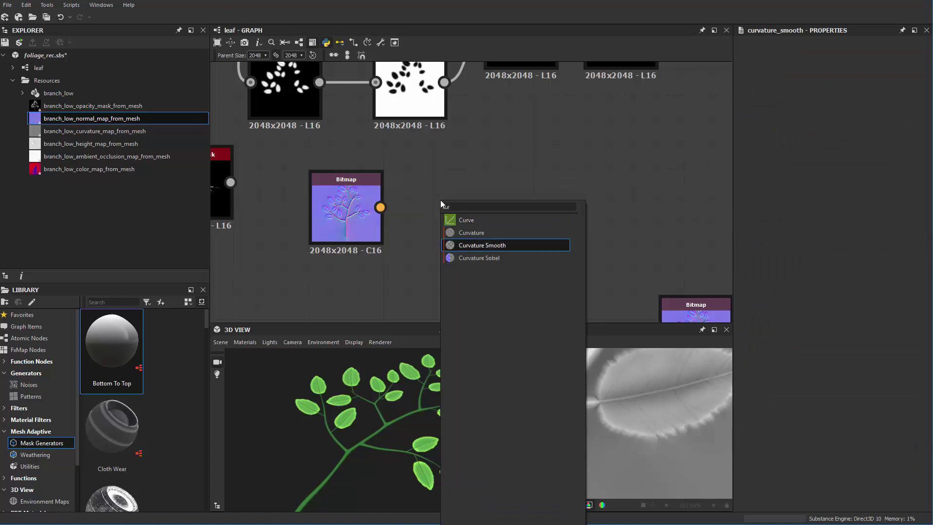
key("Down")
key("Return")
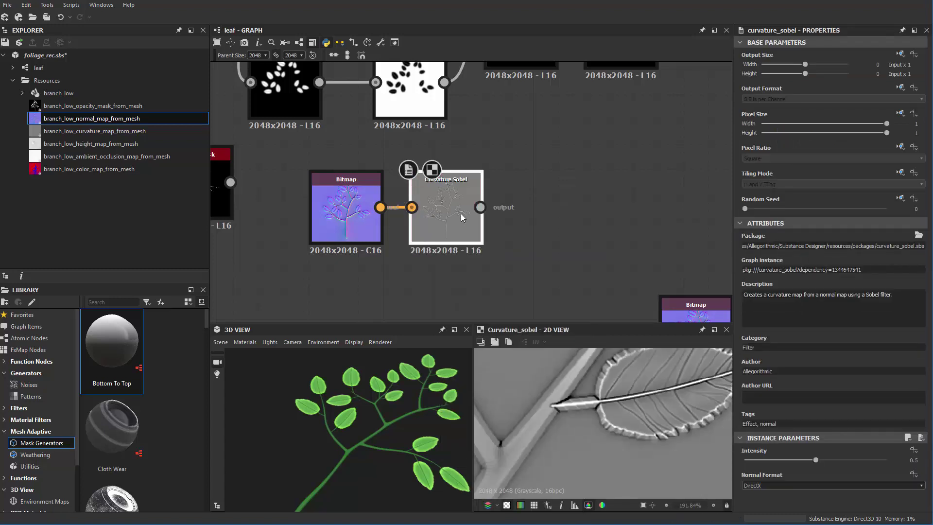
left_click_drag(814, 459, 889, 460)
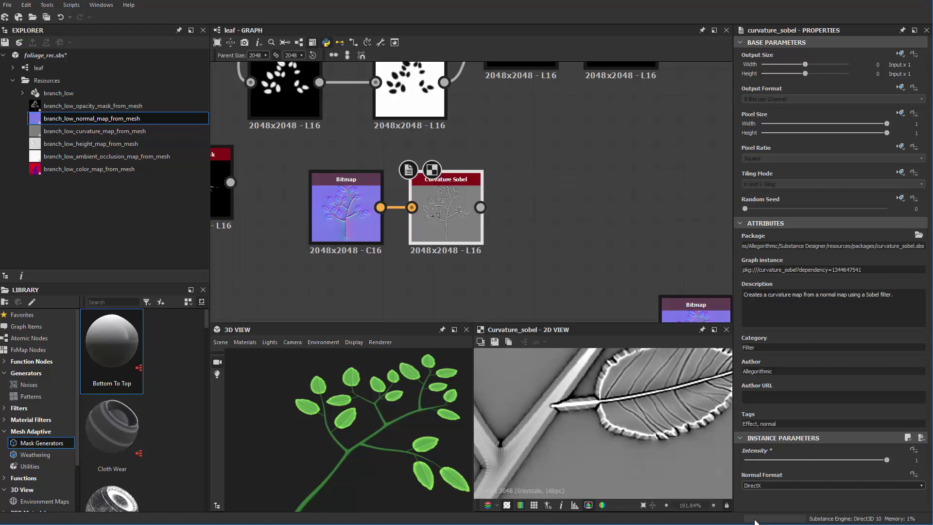
Add an Invert Grayscale node after the Curvature Sobel, leaving a small gap between the two nodes.
middle_click_drag(565, 209, 509, 181)
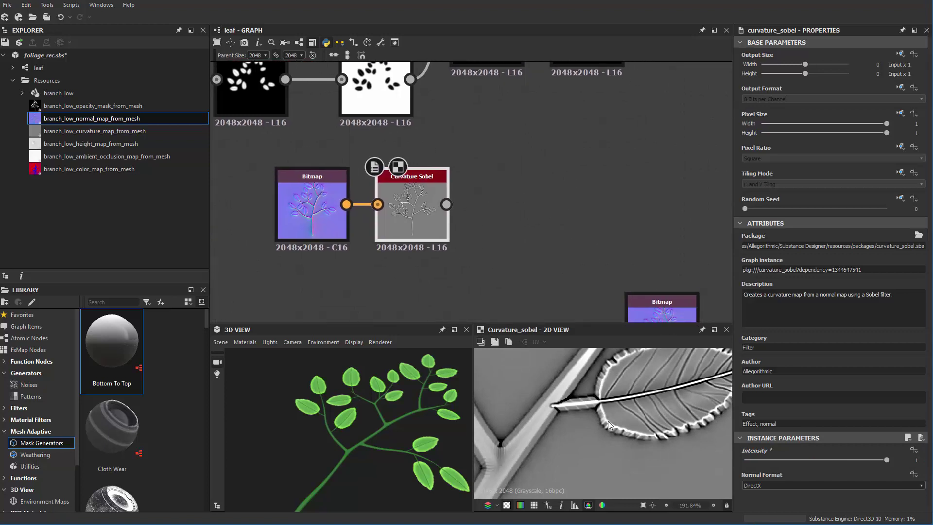
scroll(638, 408, "up", 2)
middle_click_drag(522, 215, 491, 236)
key("space")
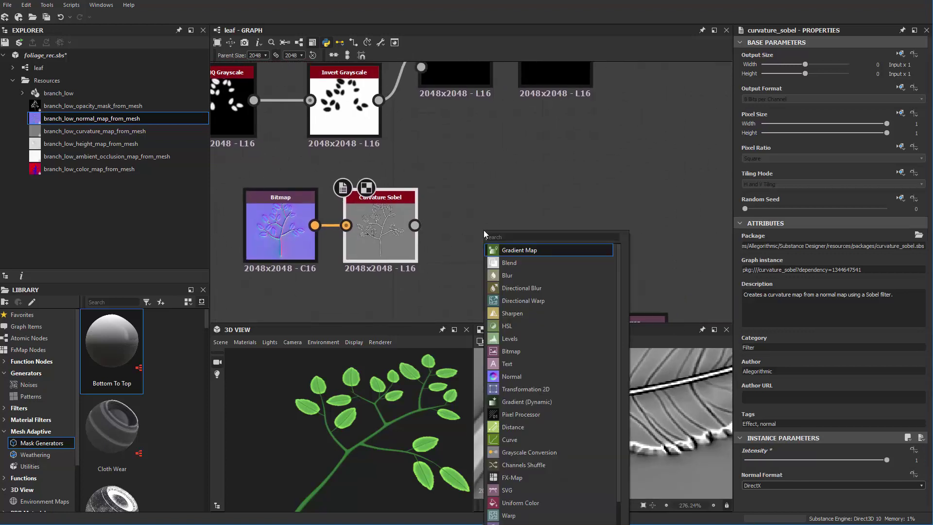
type("invert")
key("Down")
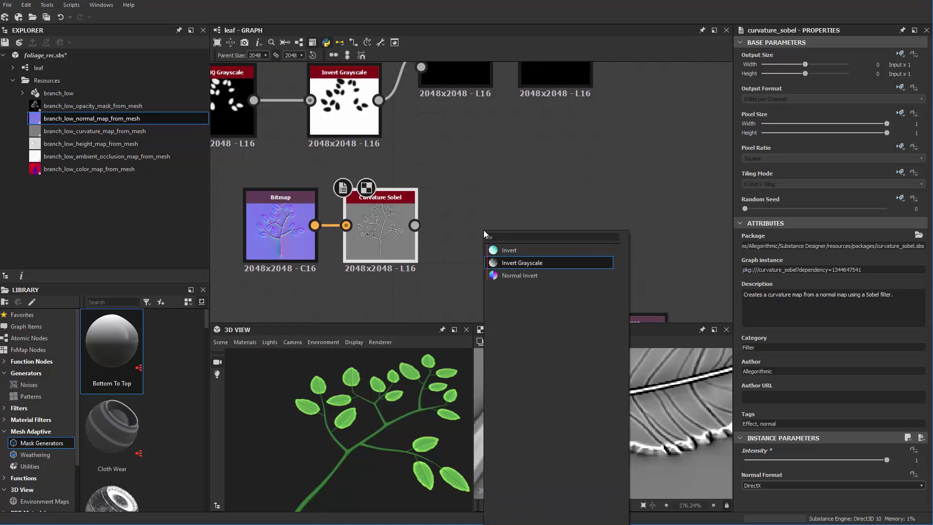
key("Return")
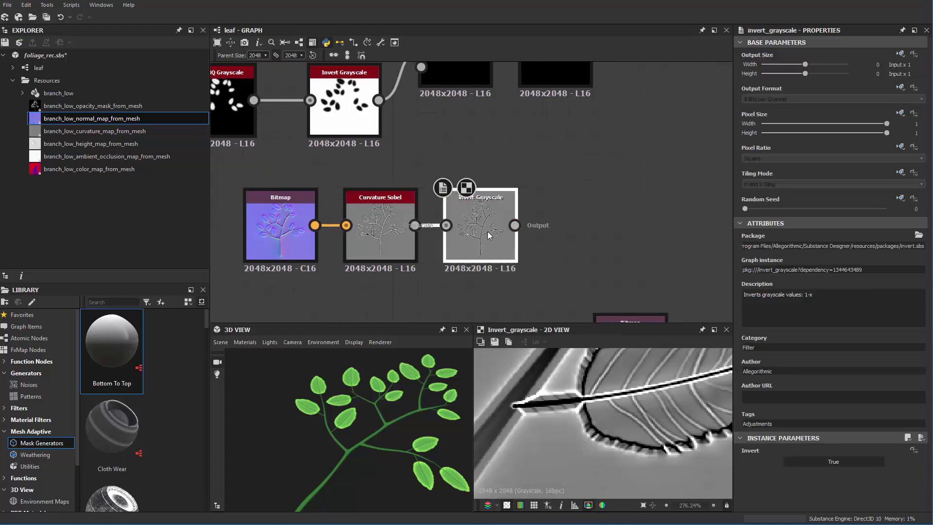
left_click(369, 247)
left_click(506, 234)
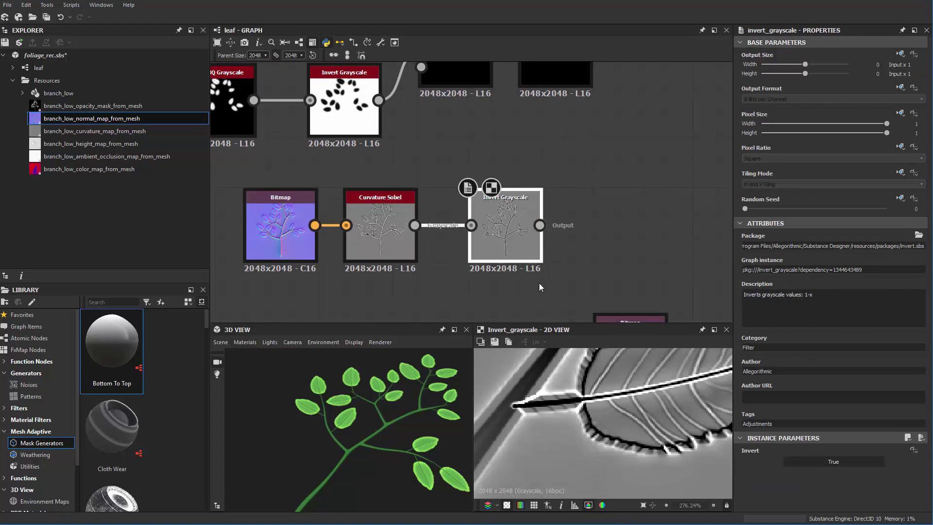
Add a Histogram Scan node after the curvature's Invert Grayscale node.
key("space")
type("histo")
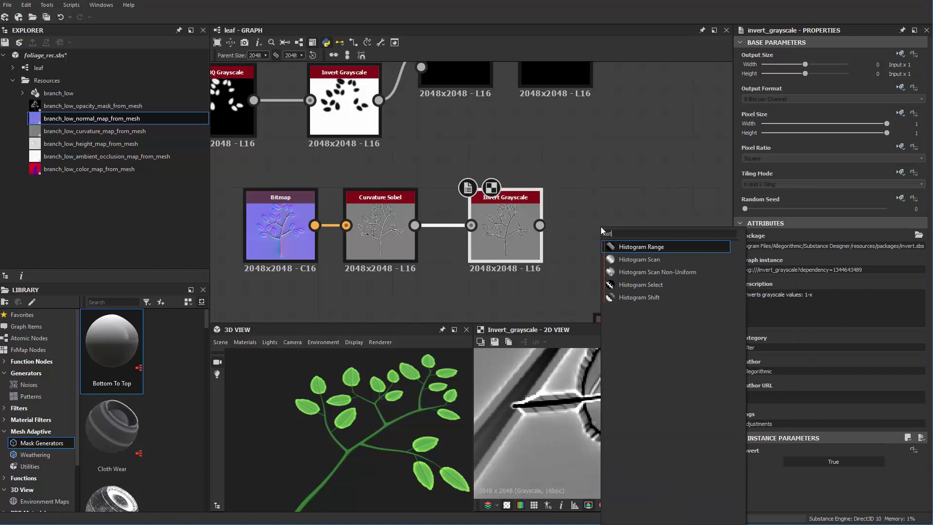
key("Down")
key("Return")
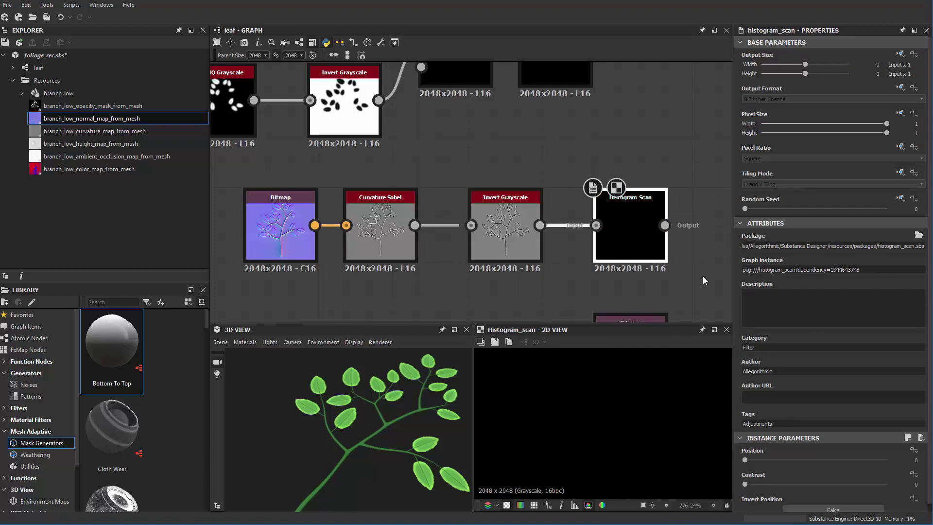
Isolate the leaf veins by setting the new Histogram Scan's position to 0.36 and contrast to 0.86.
left_click_drag(749, 463, 777, 463)
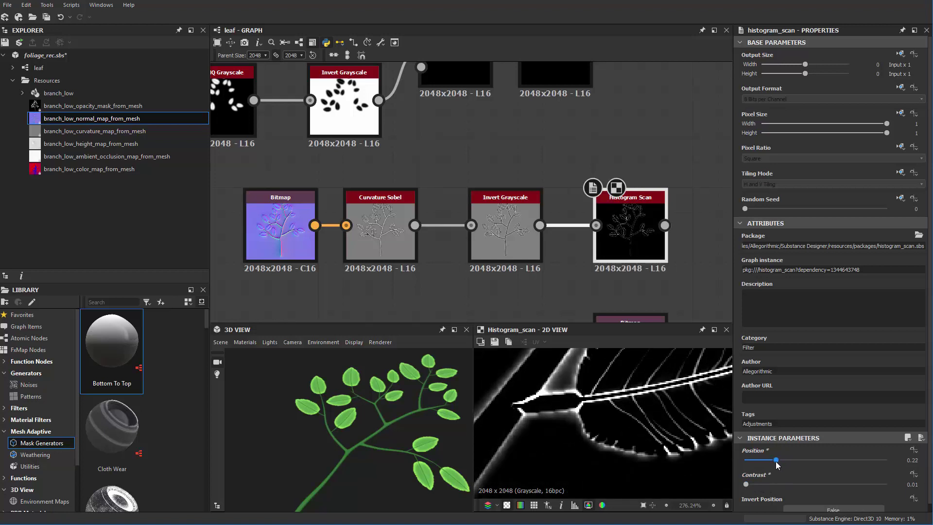
scroll(667, 428, "down", 3)
middle_click_drag(669, 418, 629, 416)
scroll(629, 417, "up", 3)
scroll(629, 417, "up", 3)
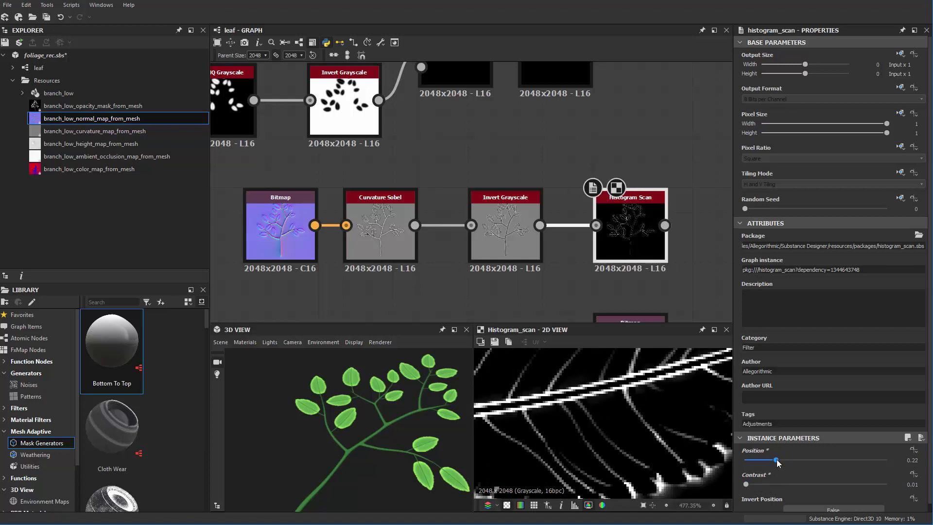
left_click_drag(776, 459, 794, 459)
left_click_drag(751, 486, 858, 474)
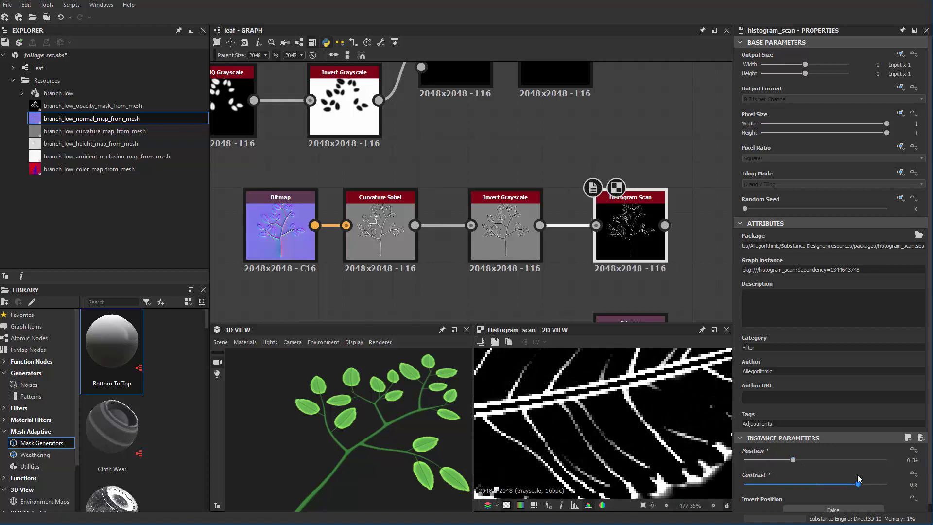
mouse_move(794, 460)
left_mouse_down()
mouse_move(829, 457)
mouse_move(812, 467)
mouse_move(905, 483)
mouse_move(867, 484)
mouse_move(827, 460)
mouse_move(797, 466)
left_mouse_up()
scroll(664, 452, "down", 3)
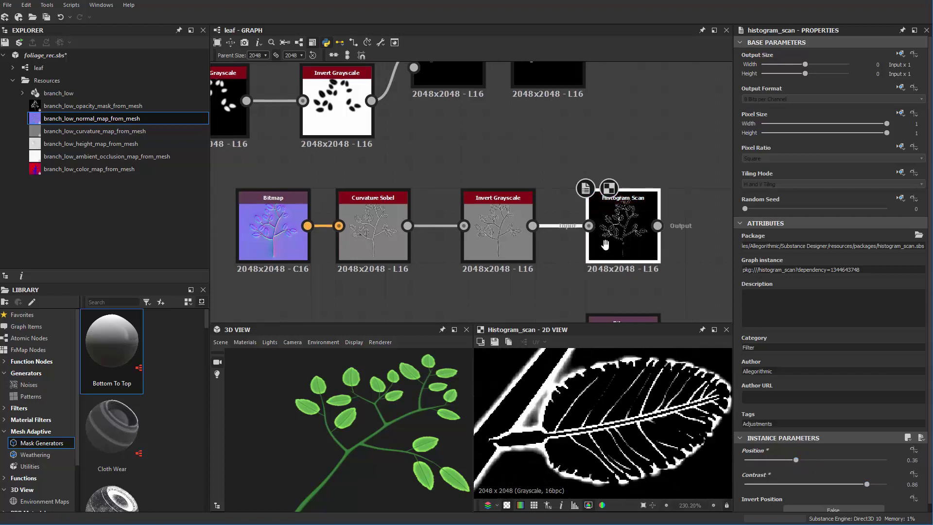
Add a Blend after the vein Histogram Scan and connect the leaf Color to Mask output to its foreground.
scroll(560, 211, "down", 2)
right_click(545, 167)
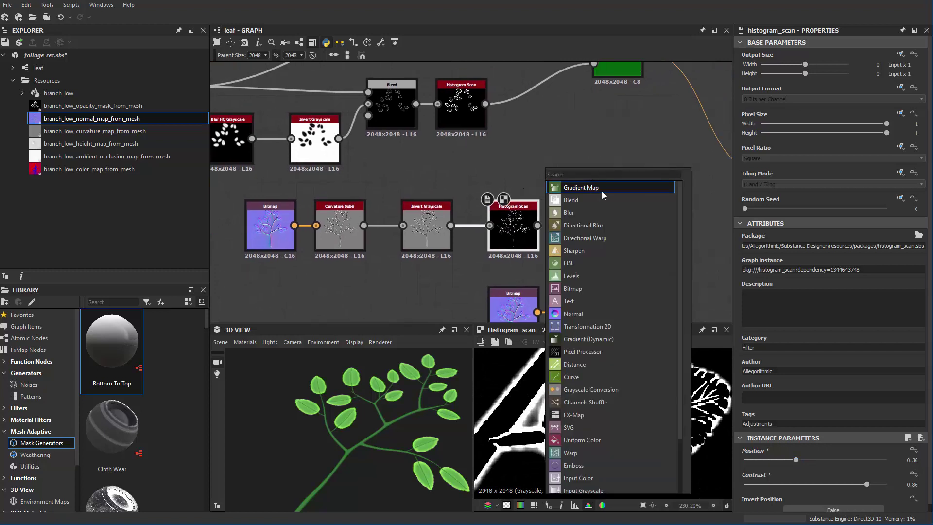
left_click(593, 199)
left_click_drag(597, 224, 596, 207)
scroll(402, 171, "down", 1)
middle_click_drag(401, 170, 510, 217)
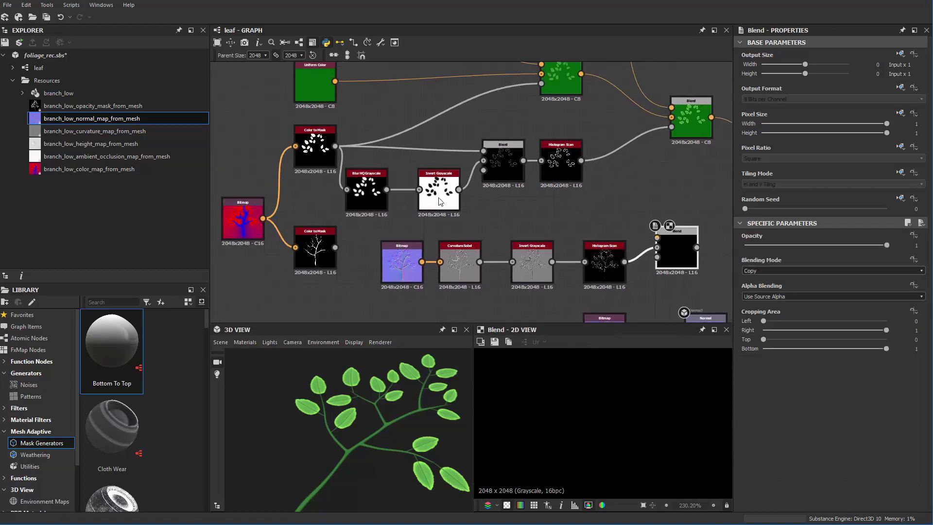
left_click_drag(335, 146, 657, 237)
Set the vein Blend's blending mode to Multiply to limit the veins to the leaf mask.
scroll(681, 245, "up", 2)
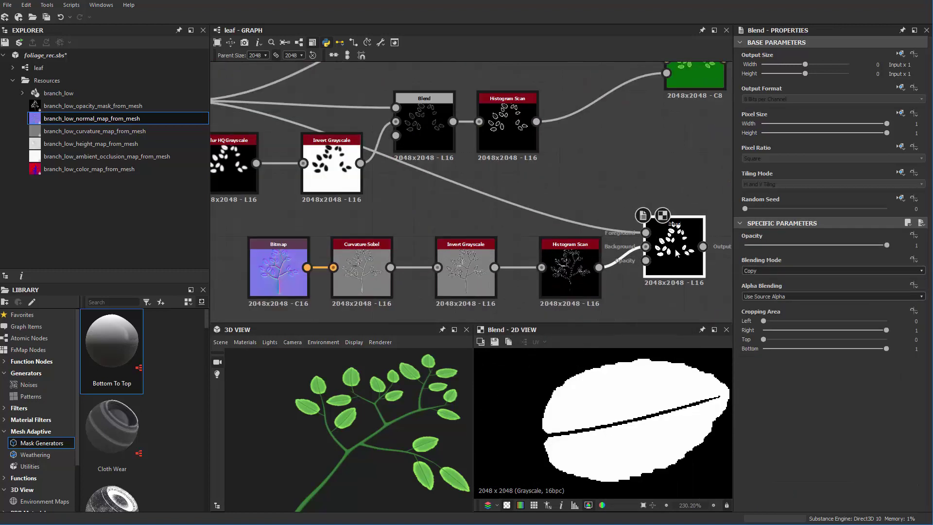
left_click(774, 271)
left_click(766, 297)
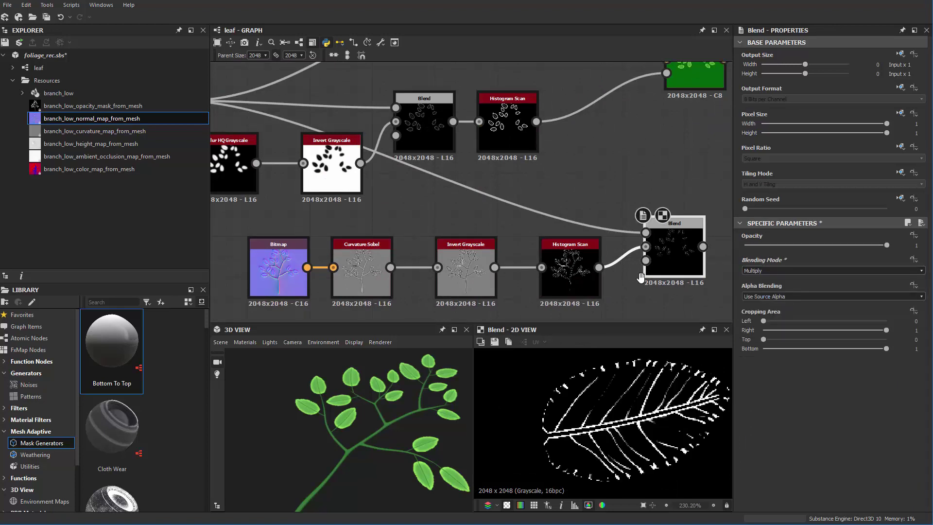
Examine the masked leaf veins up close in the 2D view and compare them with the leaves in 3D.
scroll(638, 273, "up", 1)
middle_click_drag(637, 274, 495, 242)
scroll(605, 417, "up", 2)
scroll(602, 416, "down", 2)
middle_click_drag(599, 400, 550, 398)
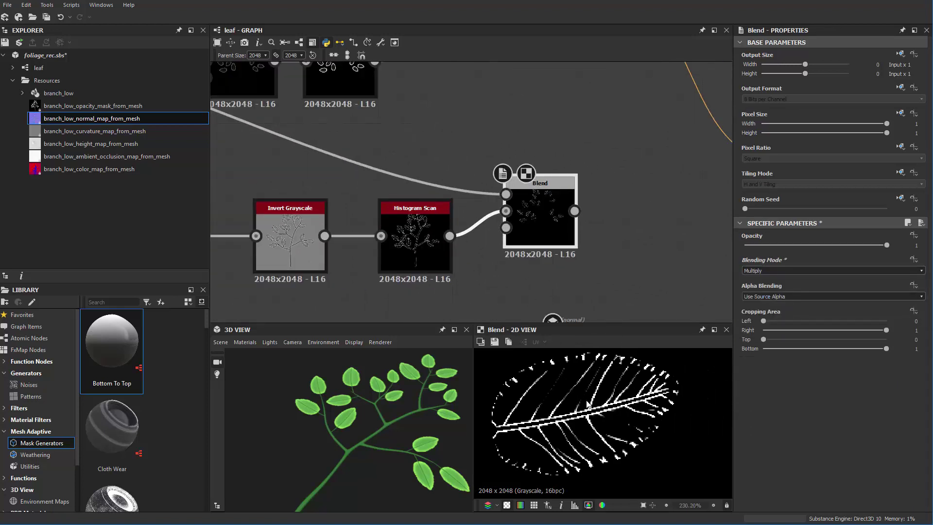
scroll(613, 399, "up", 4)
middle_click_drag(656, 389, 619, 426)
scroll(441, 388, "up", 2)
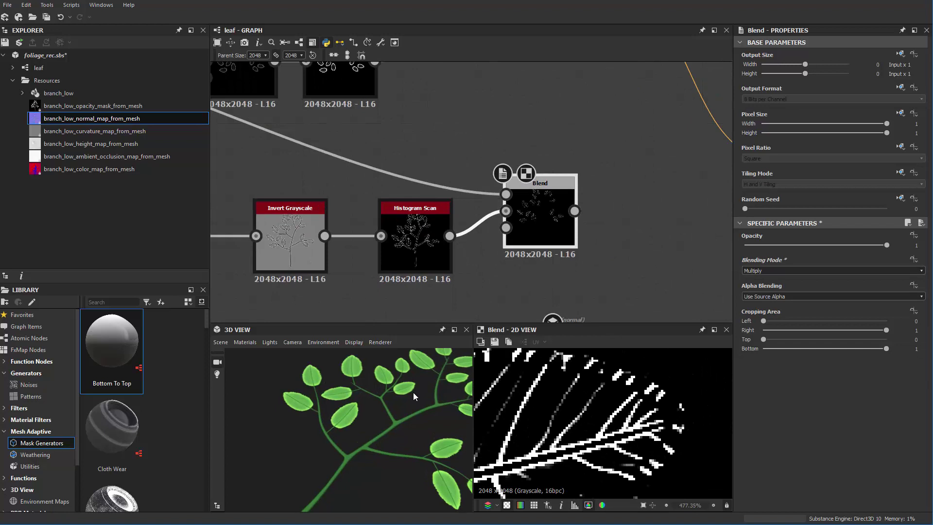
middle_click_drag(413, 392, 389, 405)
Add a Blend that takes the leaf edge Histogram Scan as foreground and the masked leaf vein Blend as background.
scroll(551, 262, "down", 2)
middle_click_drag(552, 262, 478, 294)
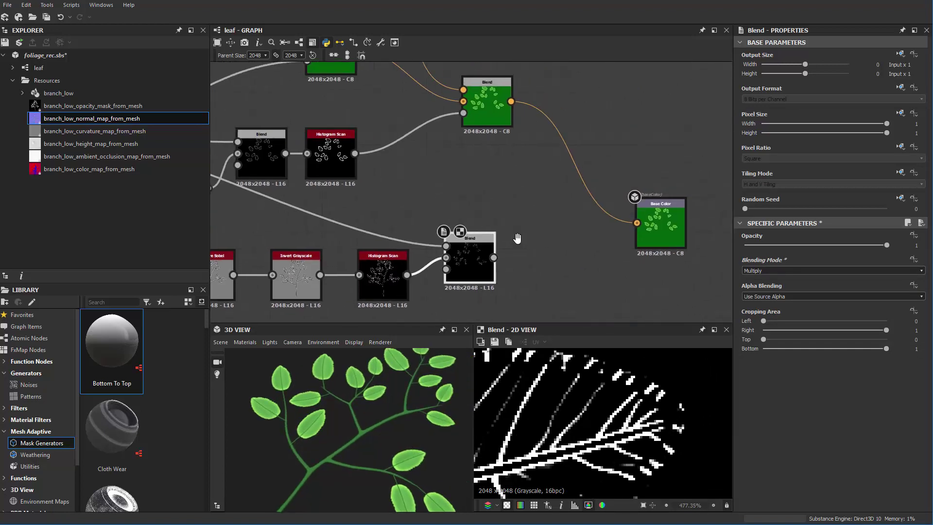
middle_click_drag(518, 239, 495, 248)
middle_click_drag(461, 206, 539, 190)
left_click(539, 173)
right_click(539, 172)
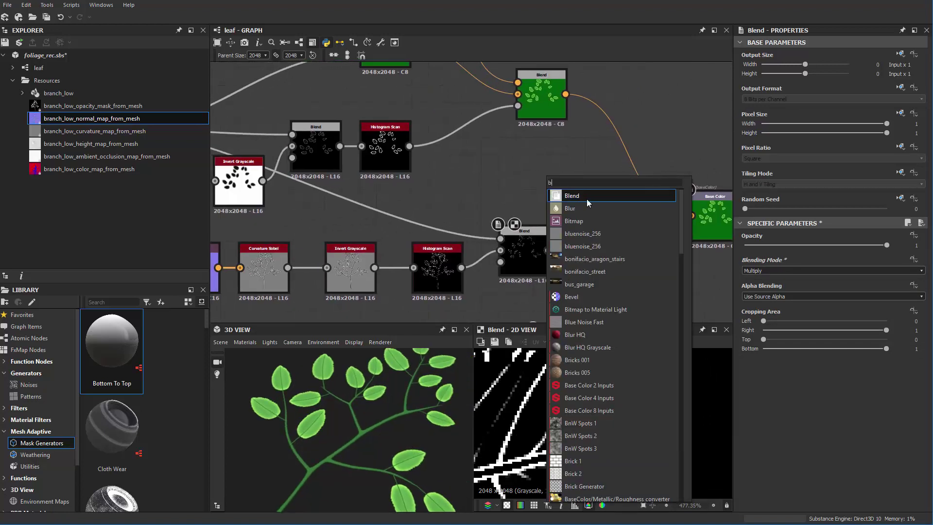
left_click(587, 200)
left_click_drag(410, 146, 548, 250)
left_click(554, 188)
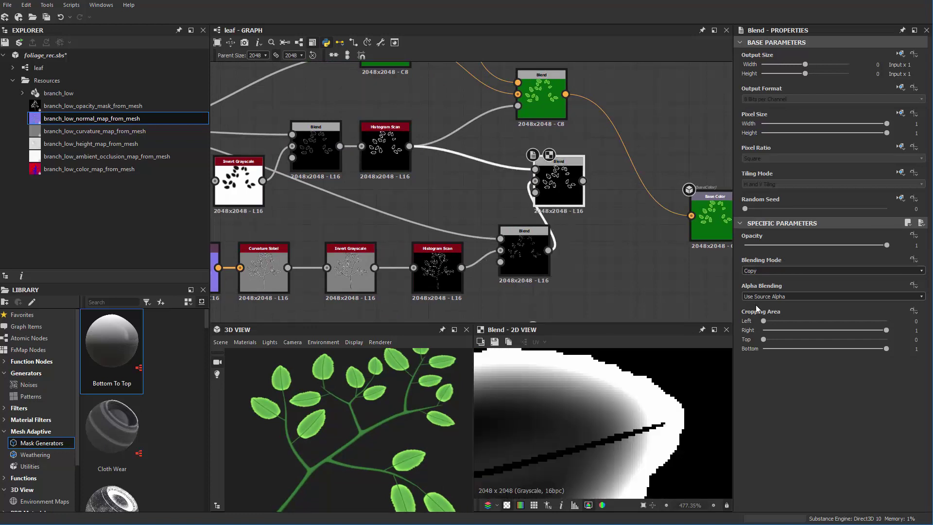
Set the combining Blend's mode to Add Sub and feed its output into the opacity input of the final leaf color Blend.
left_click(758, 271)
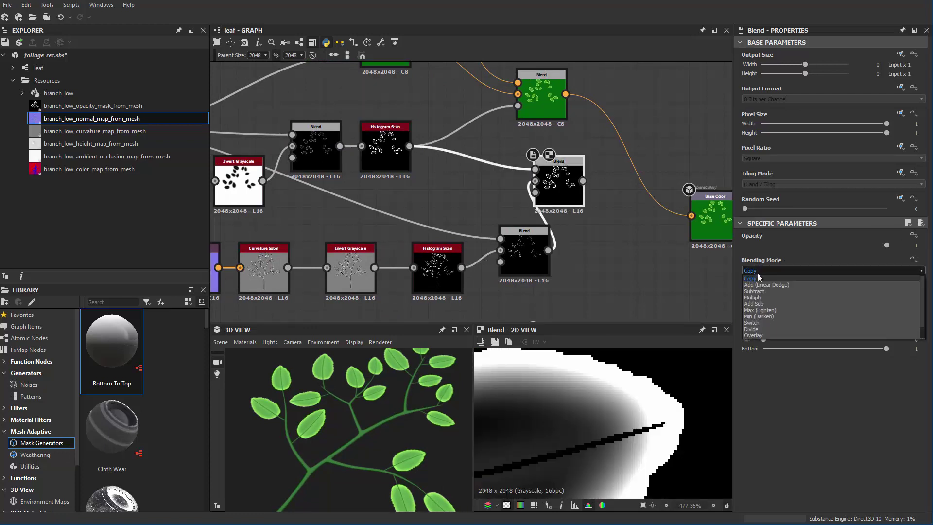
left_click(763, 302)
middle_click_drag(595, 192, 589, 221)
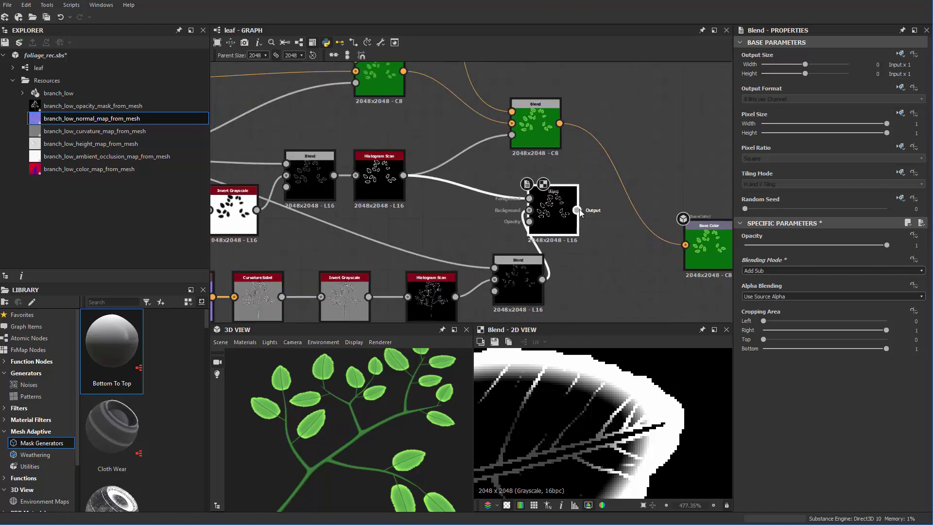
left_click_drag(544, 141, 613, 141)
Examine the combined edge and vein tint on the leaves in 3D and review the vein mask nodes in the graph.
scroll(352, 409, "up", 6)
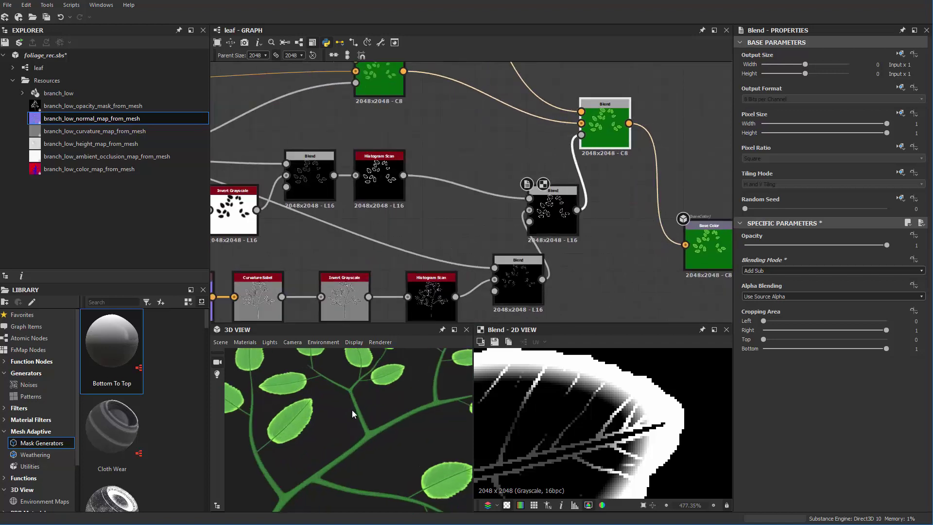
scroll(284, 428, "up", 2)
middle_click_drag(267, 427, 335, 449)
scroll(307, 426, "up", 3)
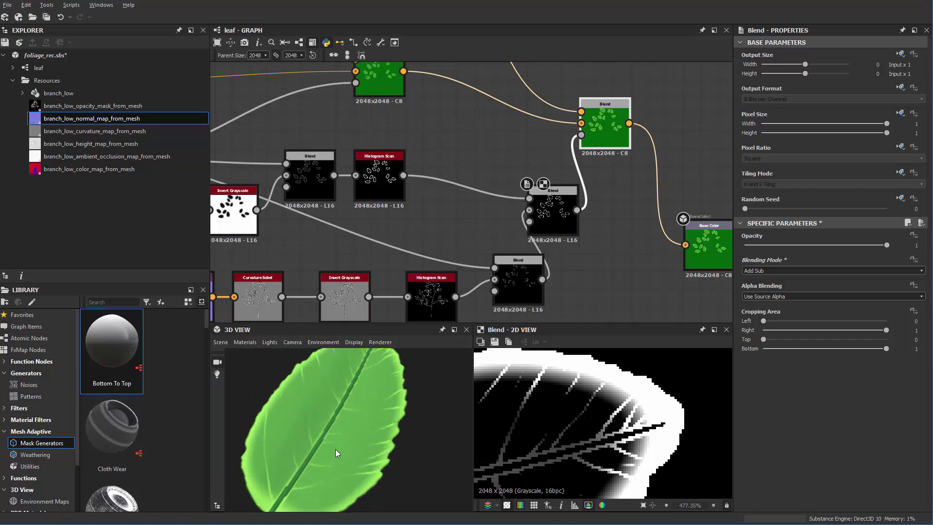
left_click_drag(335, 449, 354, 404)
scroll(369, 413, "down", 3)
scroll(498, 258, "up", 6)
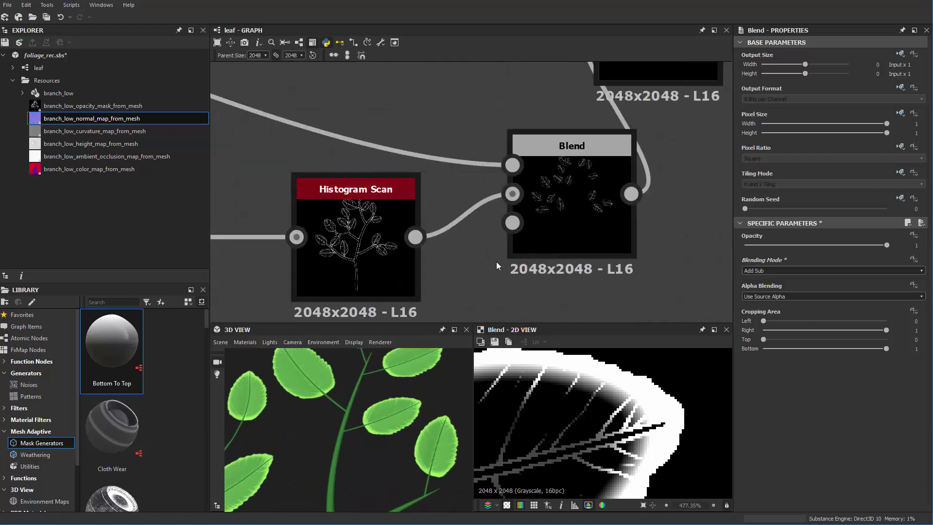
double_click(508, 231)
middle_click_drag(524, 268, 552, 270)
left_click(528, 260)
scroll(532, 232, "down", 3)
Change the blending mode of the Blend combining leaf edges and veins to Add (Linear Dodge).
double_click(556, 248)
scroll(555, 248, "down", 2)
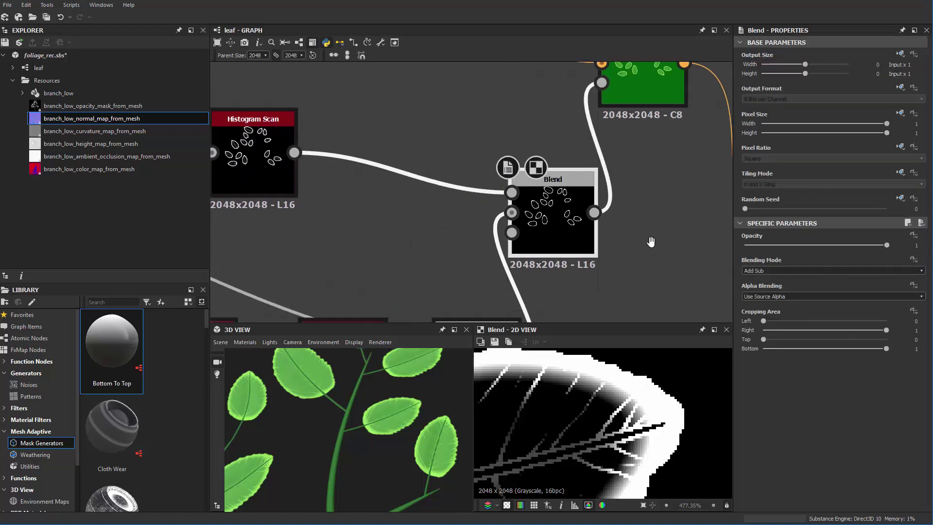
middle_click_drag(650, 240, 669, 191)
left_click(772, 271)
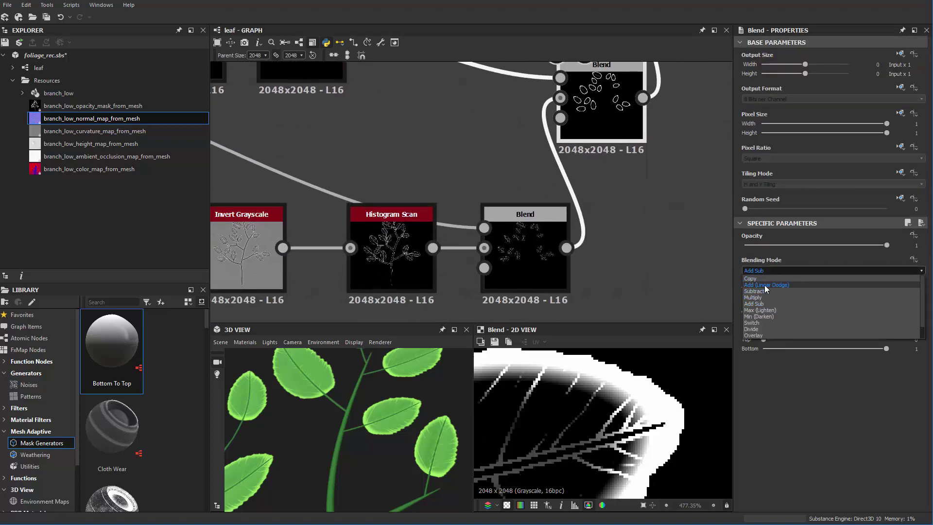
left_click(766, 285)
Inspect the leaf veins in 3D and compare them with the Invert Grayscale and Histogram Scan outputs in the 2D view.
scroll(417, 398, "up", 5)
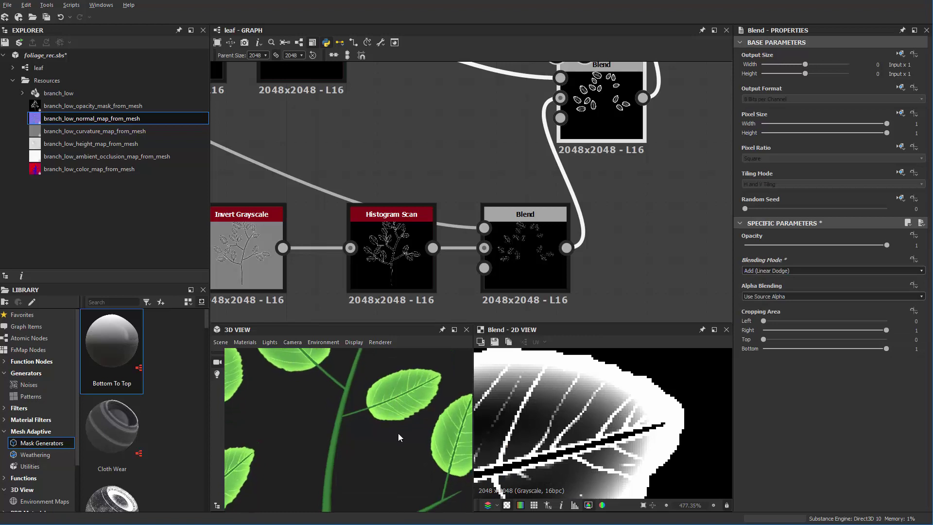
left_click_drag(417, 398, 352, 429)
scroll(421, 206, "up", 6)
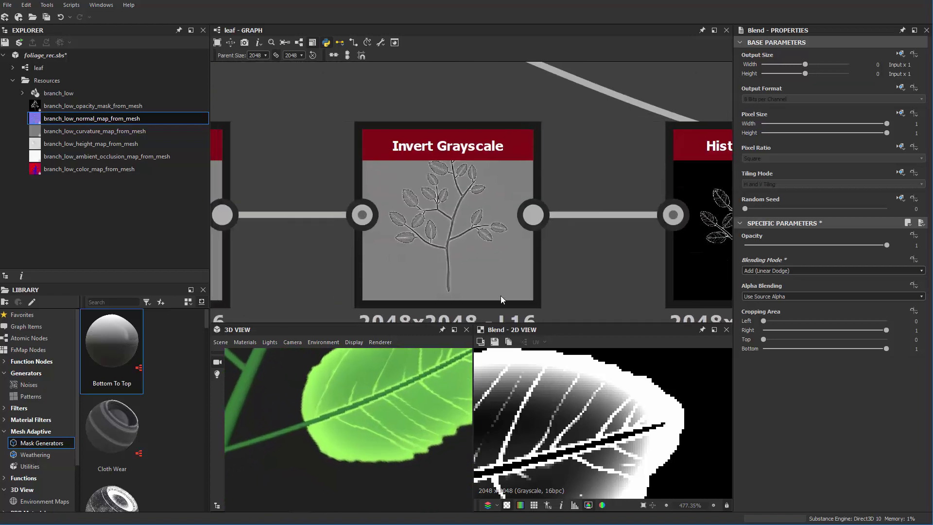
left_click(445, 217)
middle_click_drag(610, 294, 474, 202)
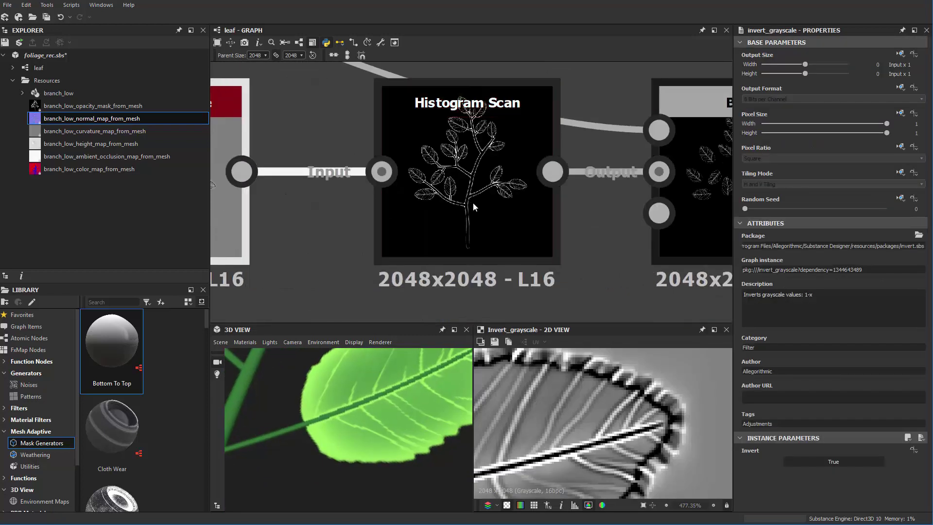
left_click(473, 202)
scroll(513, 363, "up", 2)
scroll(479, 242, "down", 6)
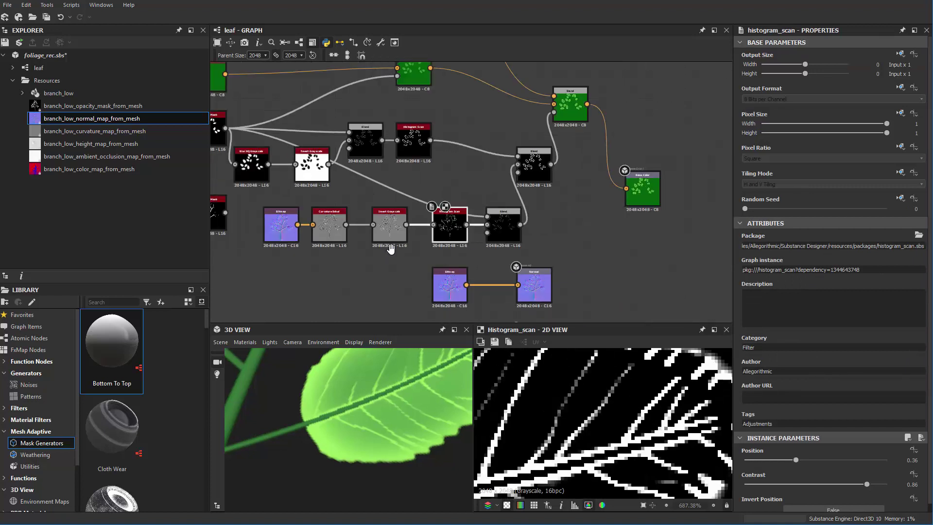
Move the vein chain from Bitmap to Histogram Scan away from the vein Blend to make room for another node.
left_click_drag(500, 224, 340, 204)
left_click_drag(517, 199, 438, 233)
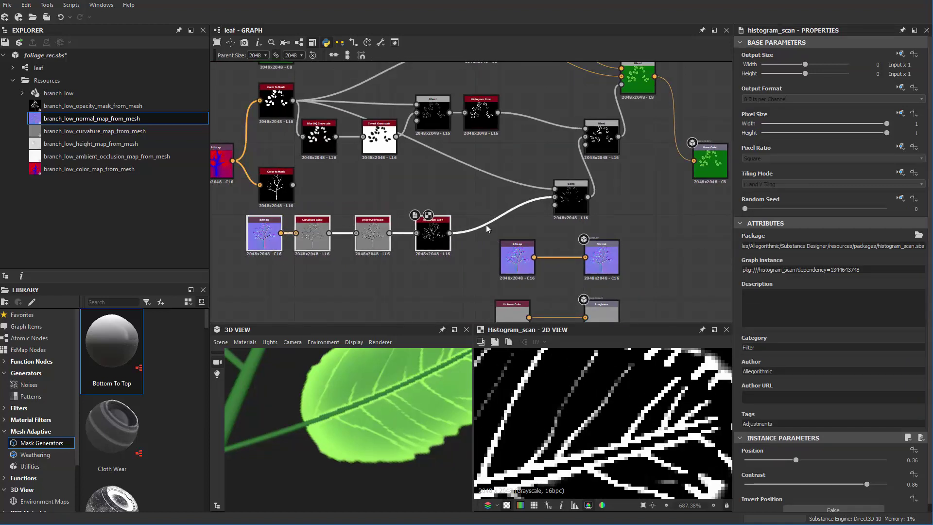
scroll(488, 223, "up", 2)
scroll(457, 194, "up", 3)
key("space")
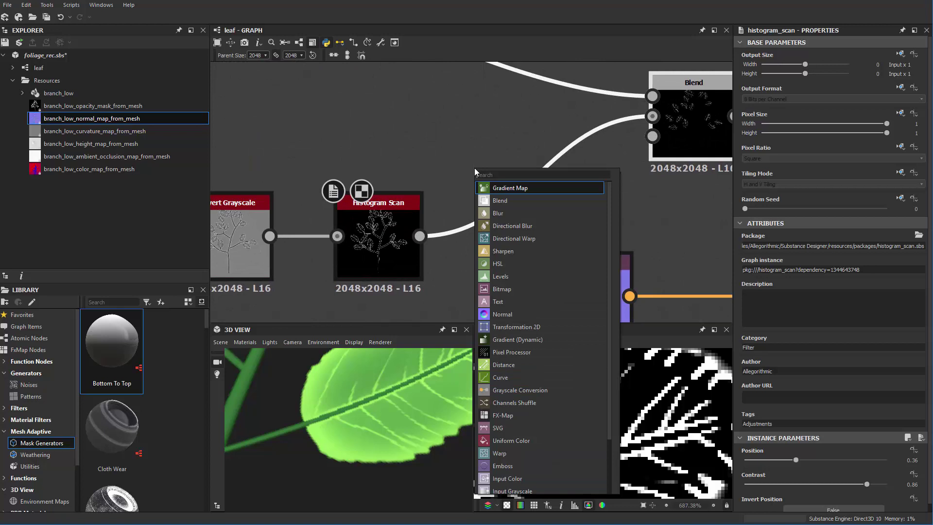
type("anti")
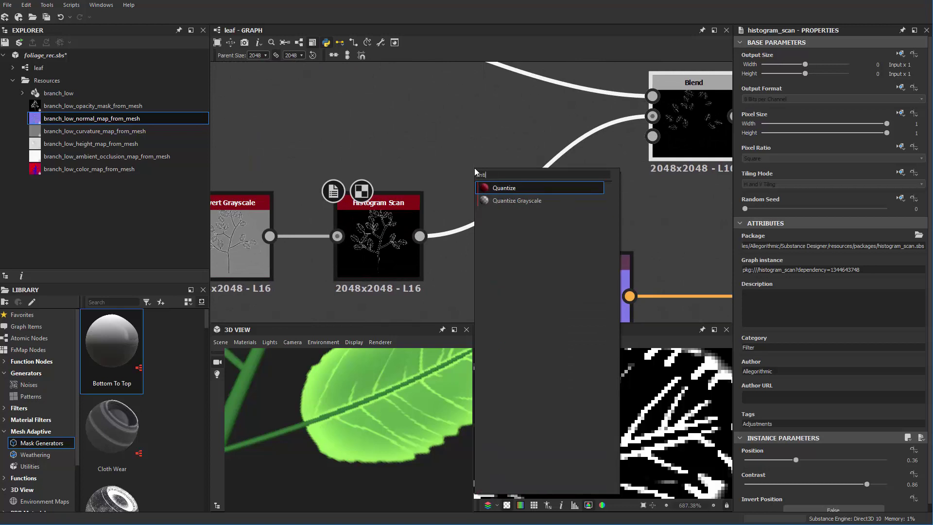
key("BackSpace")
key("BackSpace")
key("BackSpace")
key("BackSpace")
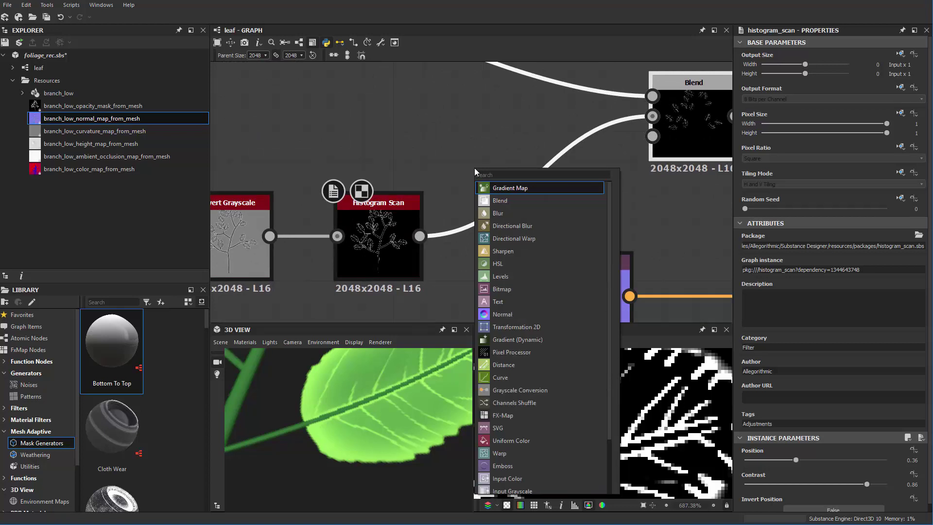
Try to add a Blur HQ Grayscale node after the vein Histogram Scan.
type("bl")
key("Down")
key("Down")
key("Down")
key("Down")
key("Down")
key("Down")
key("Return")
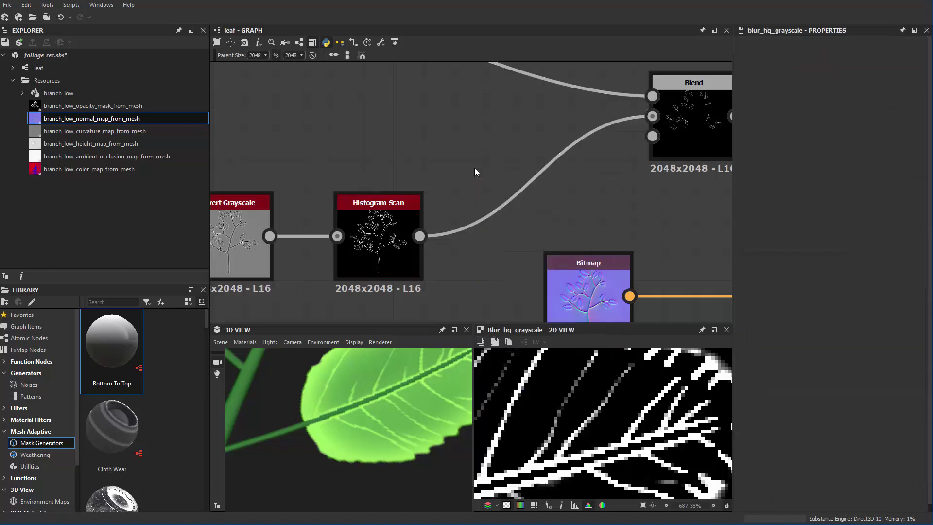
scroll(474, 168, "down", 4)
Insert a Blur HQ Grayscale node between the vein Histogram Scan and the vein Blend.
key("space")
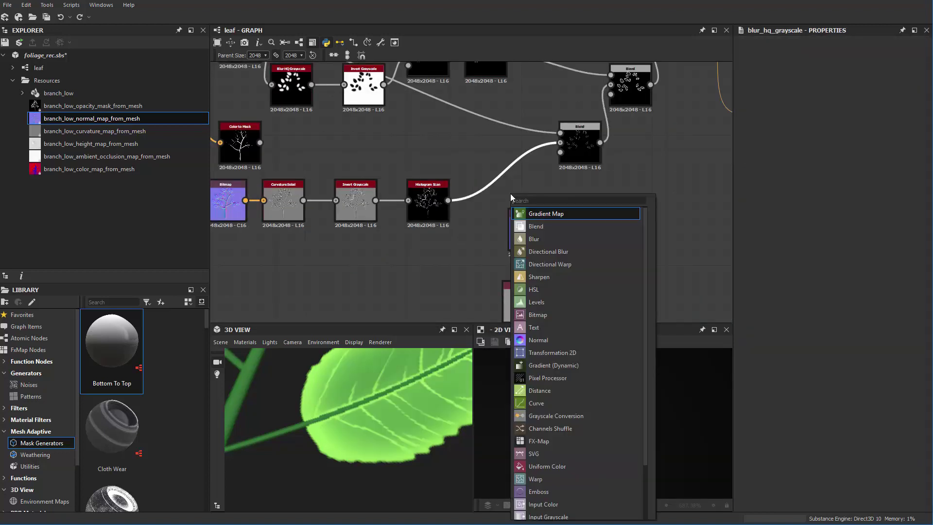
type("blur")
key("Return")
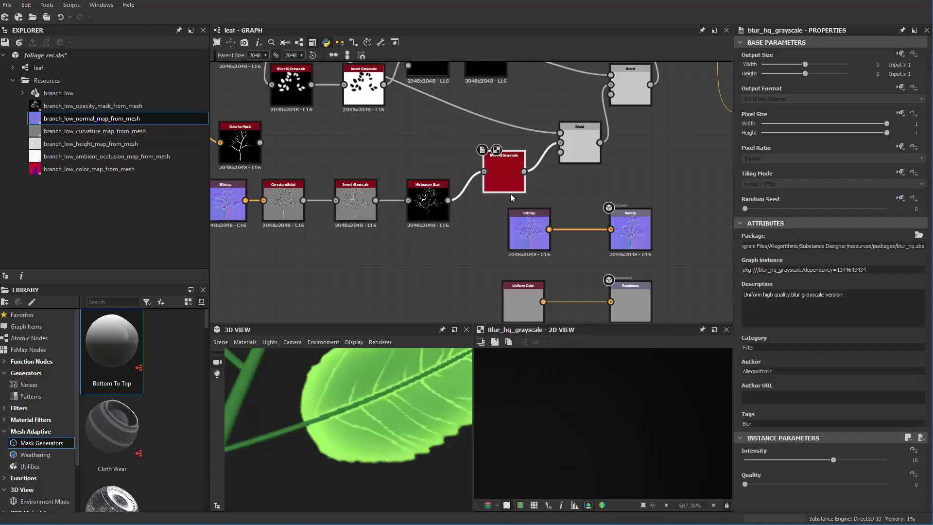
Soften the veins by setting the Blur HQ Grayscale intensity to 0.16 and check the leaves in 3D.
left_click_drag(826, 460, 747, 461)
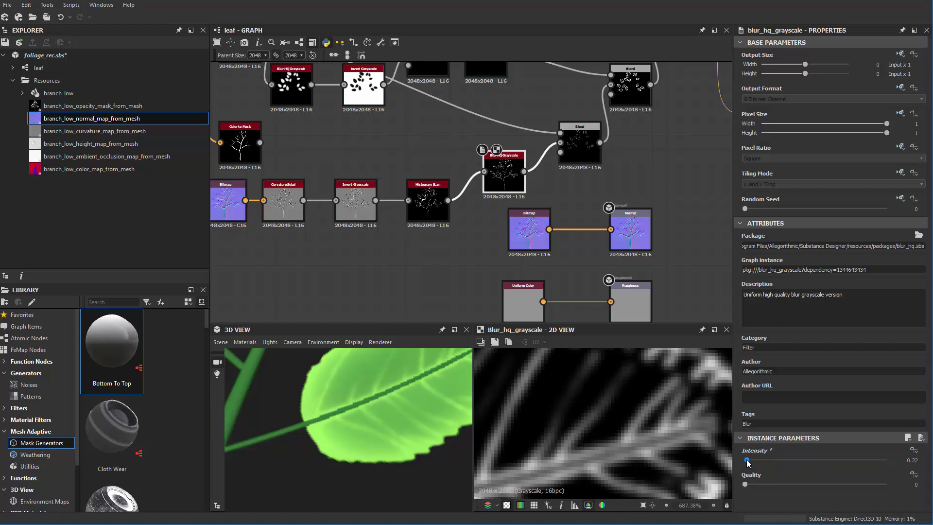
left_click_drag(747, 461, 746, 460)
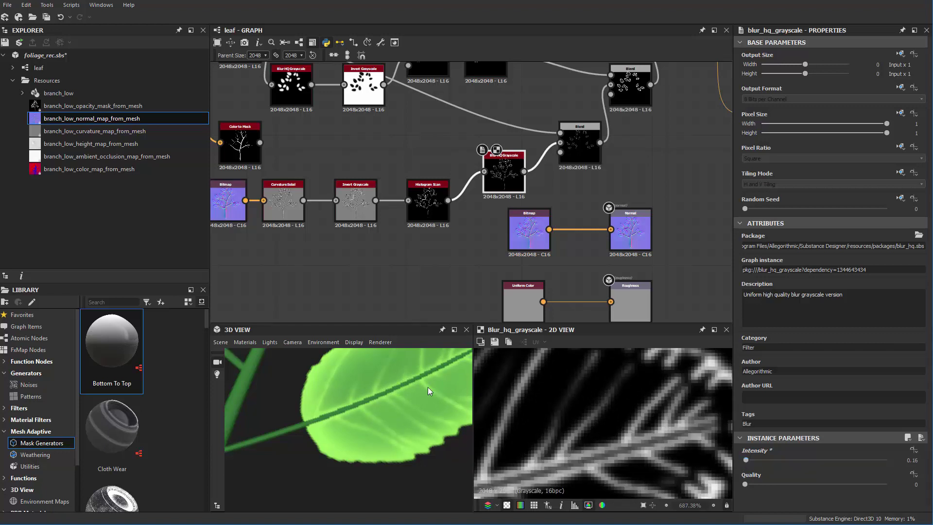
left_click_drag(427, 387, 391, 427)
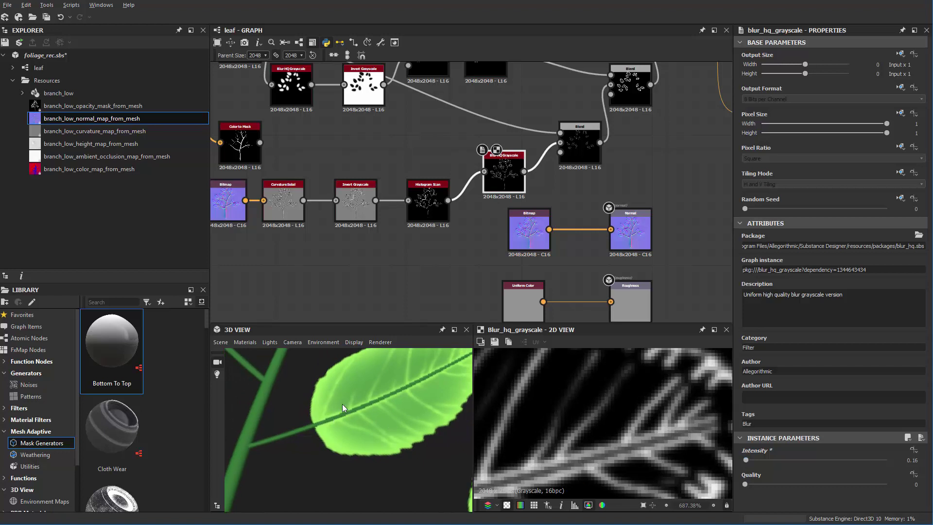
scroll(342, 404, "down", 5)
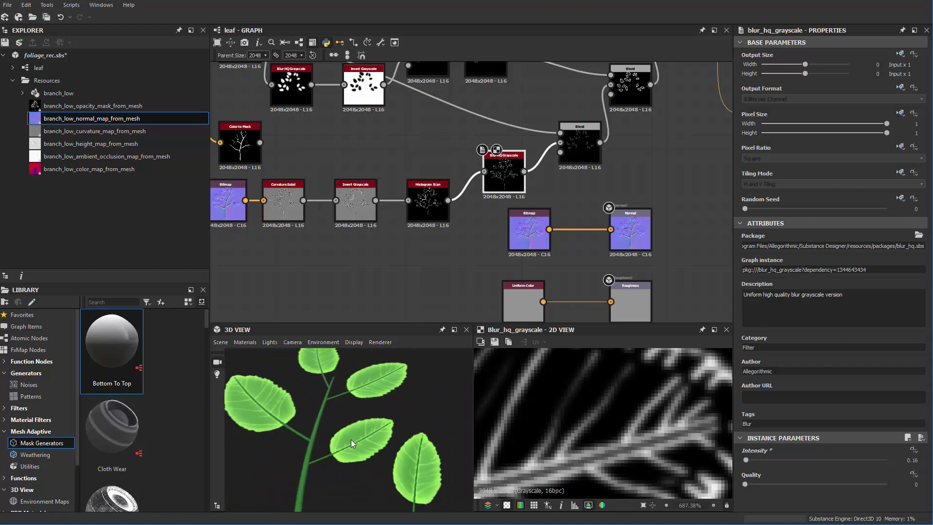
scroll(351, 439, "down", 3)
left_click_drag(351, 437, 340, 406)
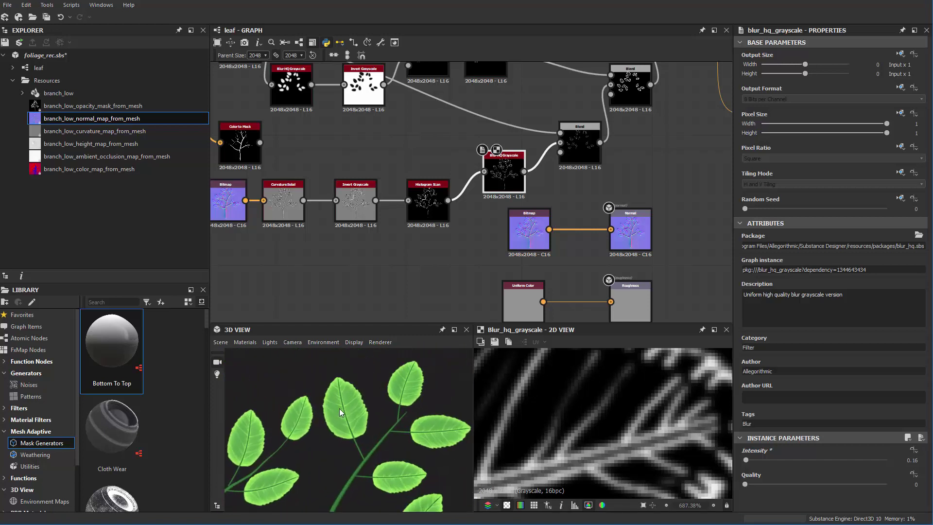
scroll(336, 384, "up", 2)
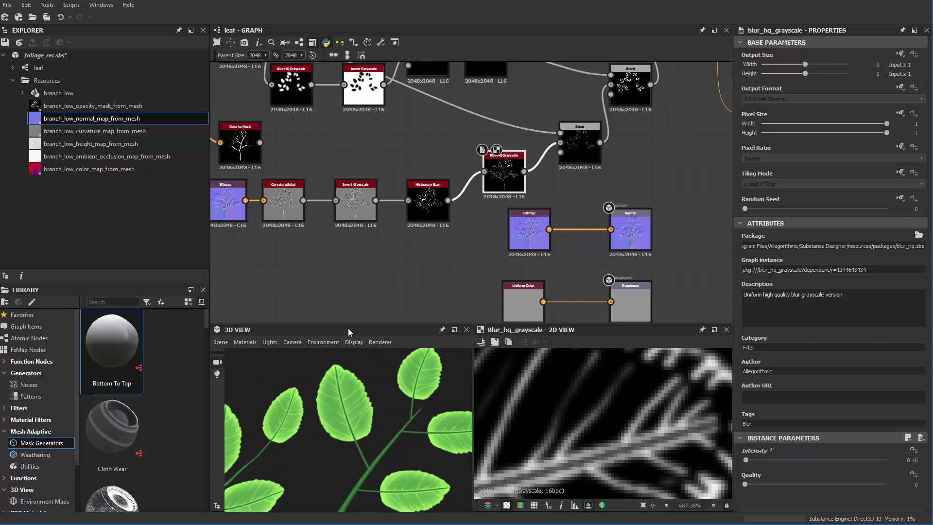
Select all nodes that build the base color and move the group farther away from the output nodes.
scroll(282, 284, "down", 5)
left_click_drag(315, 129, 496, 250)
scroll(433, 250, "up", 3)
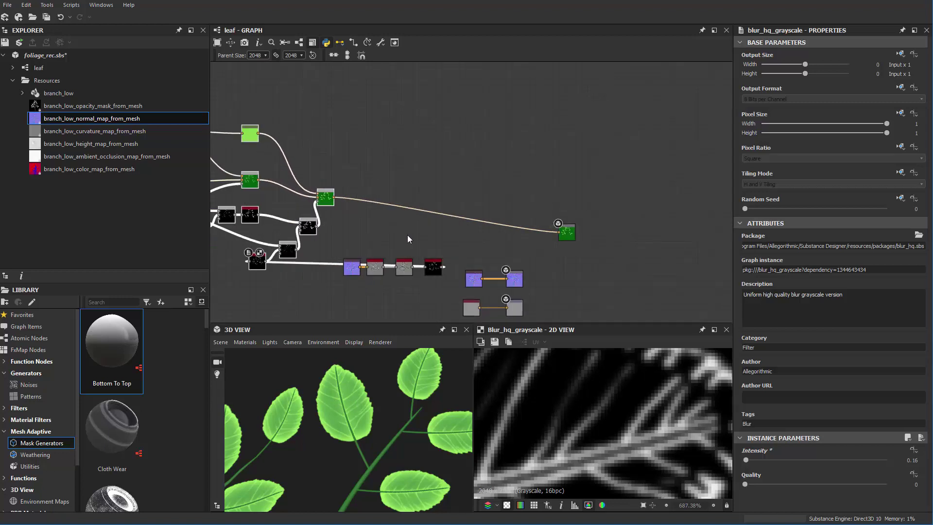
scroll(407, 228, "down", 5)
left_click_drag(301, 136, 424, 256)
left_click_drag(308, 135, 467, 266)
middle_click_drag(356, 236, 462, 247)
left_click_drag(325, 163, 482, 294)
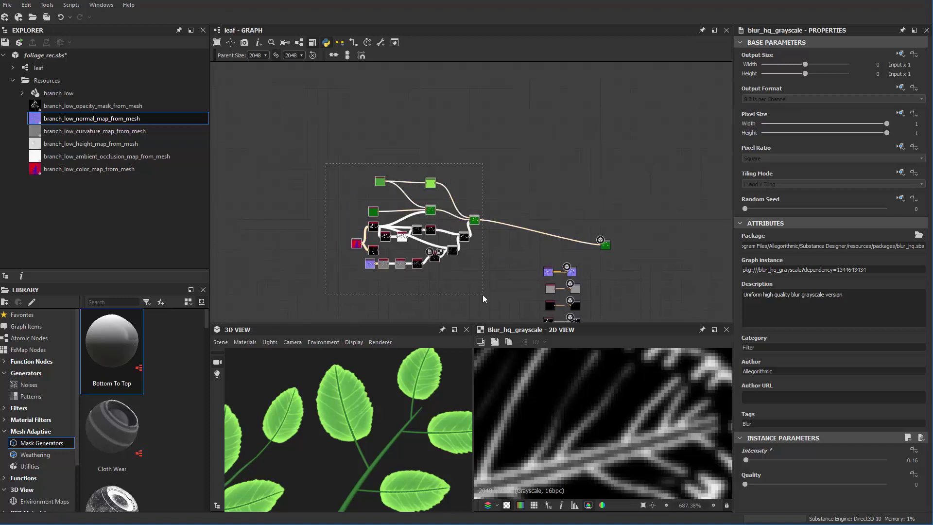
left_click_drag(472, 226, 425, 235)
Add a frame around the selected base color nodes and title it "Base Color Blend".
key("space")
type("fr")
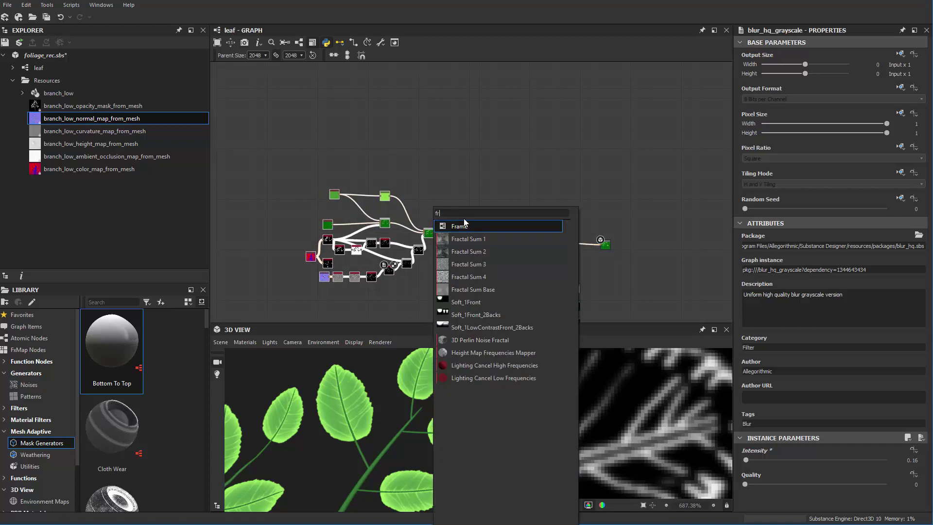
left_click(460, 226)
scroll(453, 217, "up", 4)
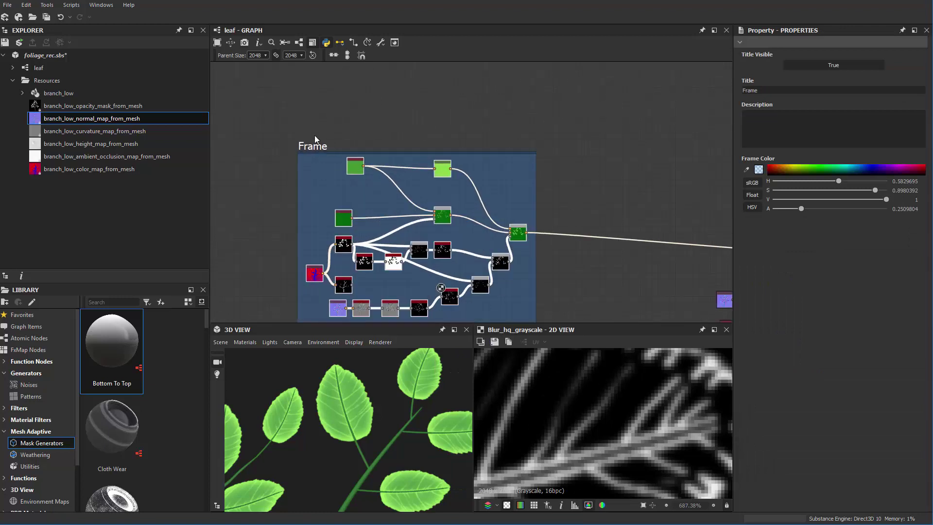
double_click(782, 92)
type("Base Color Blend")
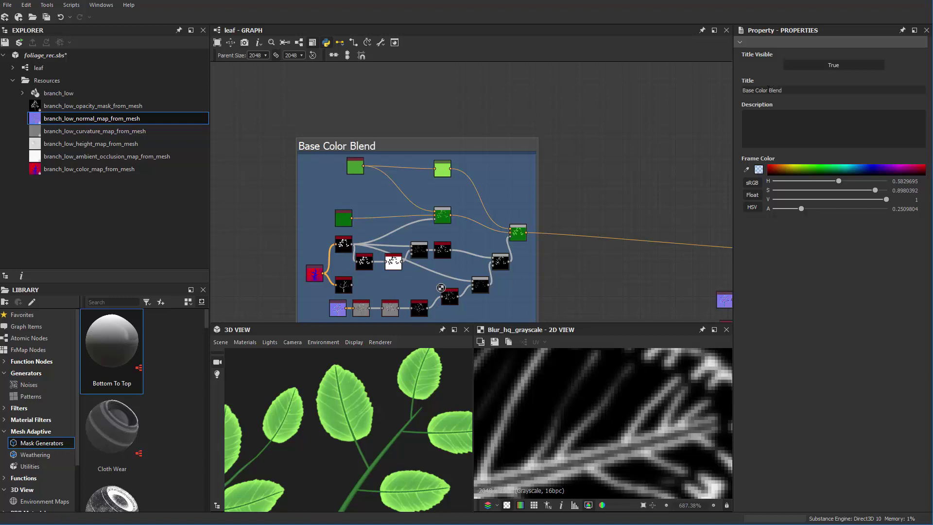
Reposition the Base Color output node in line with the other output nodes and check the whole branch in 3D.
middle_click_drag(618, 180, 640, 98)
scroll(335, 433, "down", 6)
left_click_drag(321, 460, 363, 418)
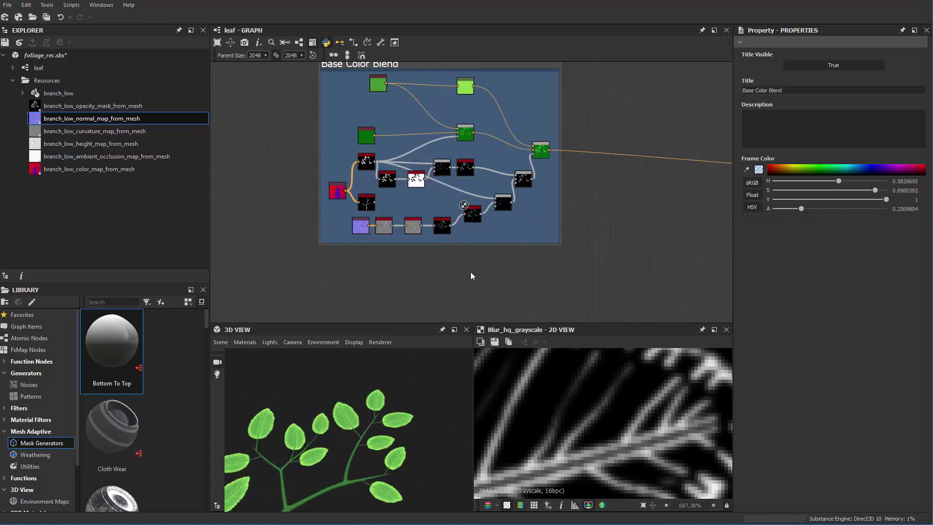
scroll(502, 126, "up", 1)
middle_click_drag(500, 78, 229, 78)
left_click_drag(635, 171, 583, 159)
middle_click_drag(459, 213, 509, 184)
scroll(337, 439, "down", 3)
left_click_drag(336, 439, 363, 421)
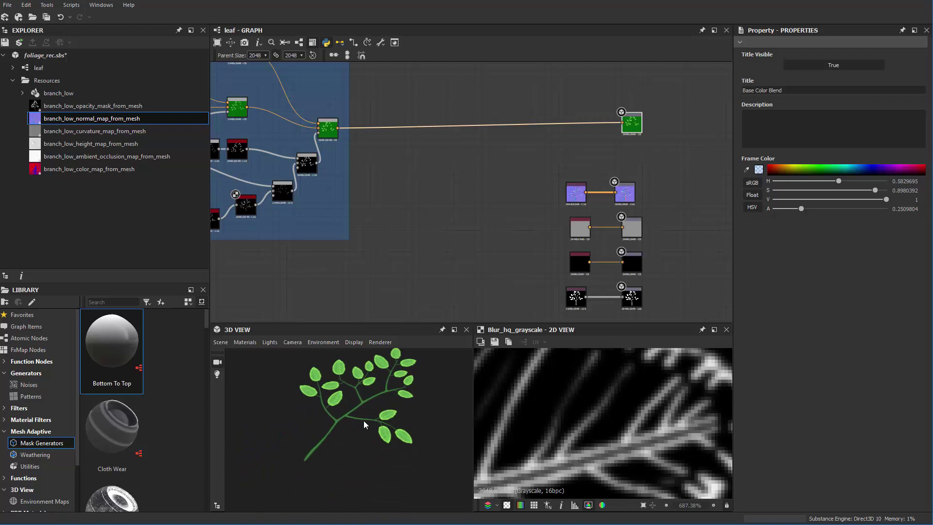
scroll(363, 421, "up", 6)
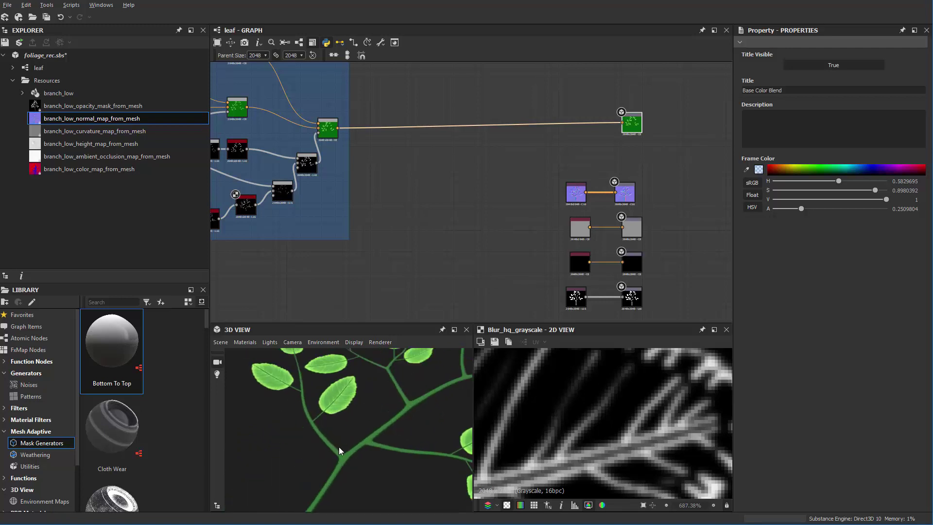
Add a Curvature Smooth node below the Base Color Blend frame, fed by the normal map bitmap.
scroll(342, 453, "up", 3)
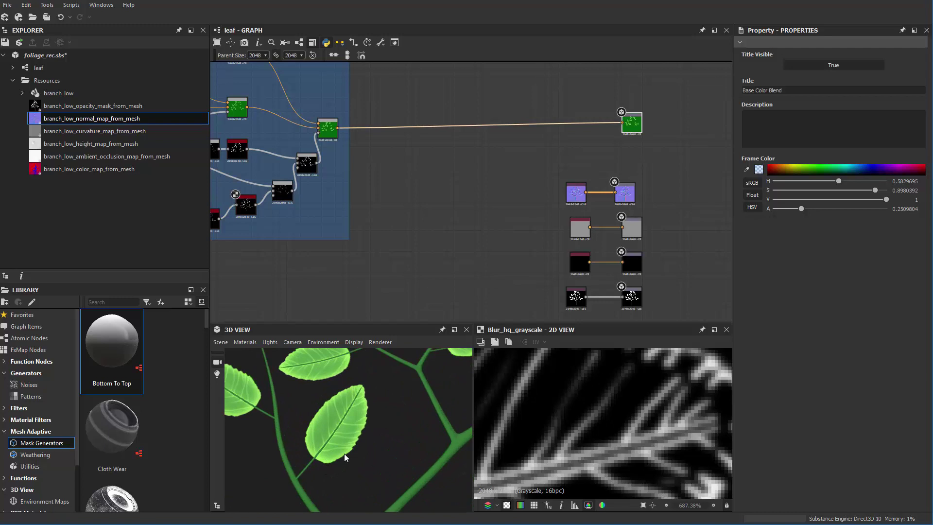
middle_click_drag(396, 261, 633, 228)
scroll(504, 256, "up", 2)
left_click_drag(348, 187, 327, 188)
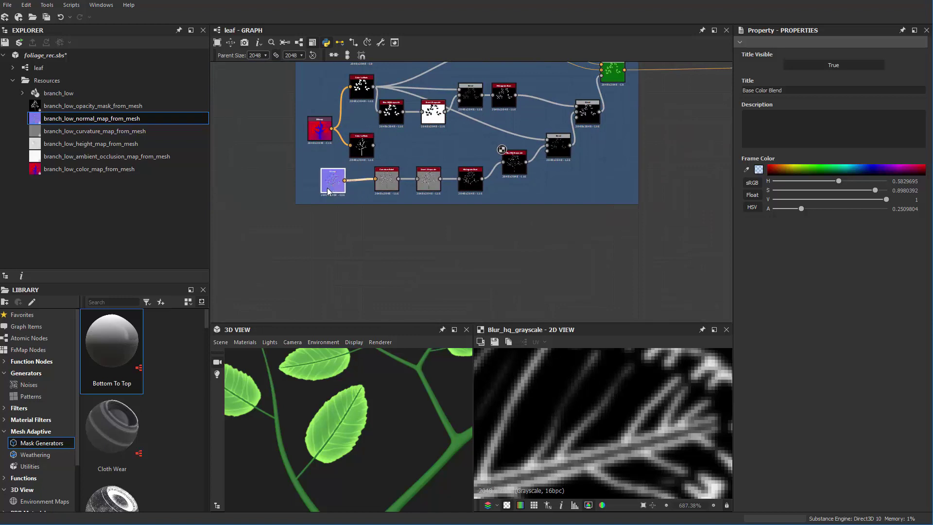
key("space")
type("c")
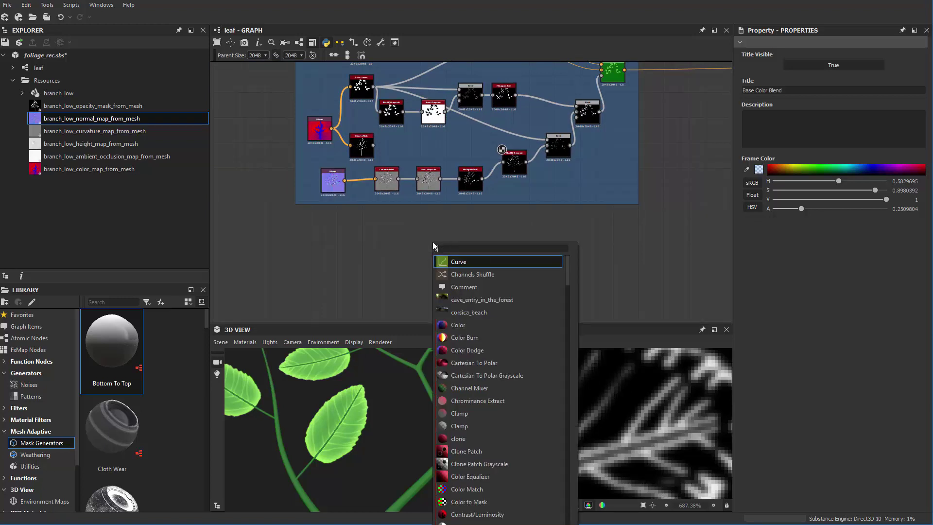
type("urf")
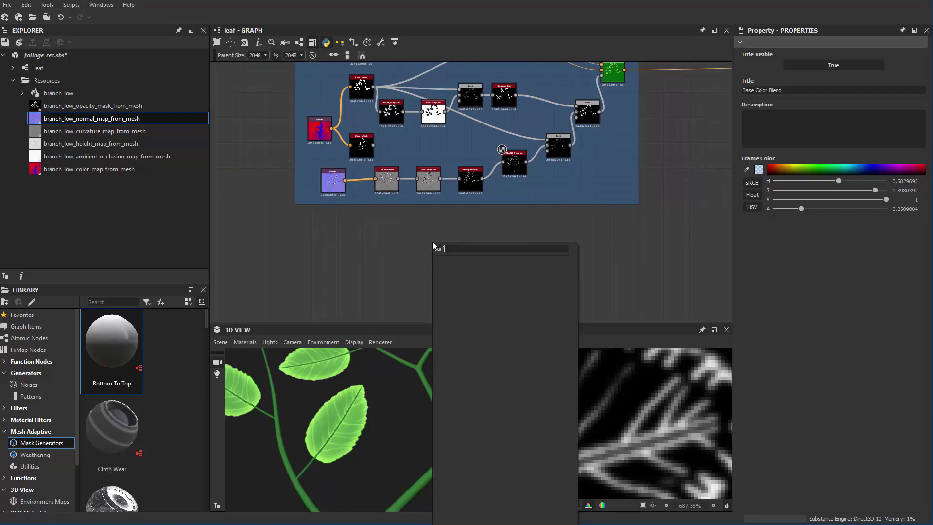
key("BackSpace")
key("Down")
key("Down")
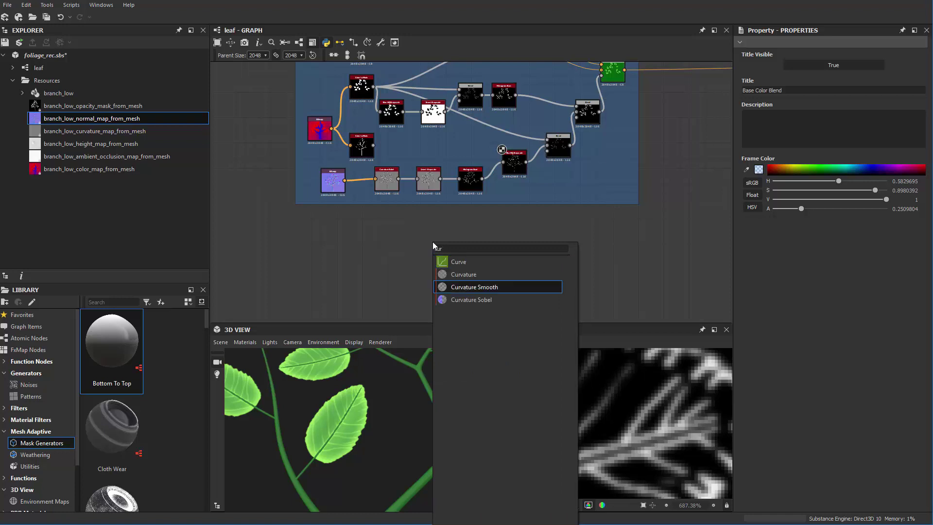
key("Return")
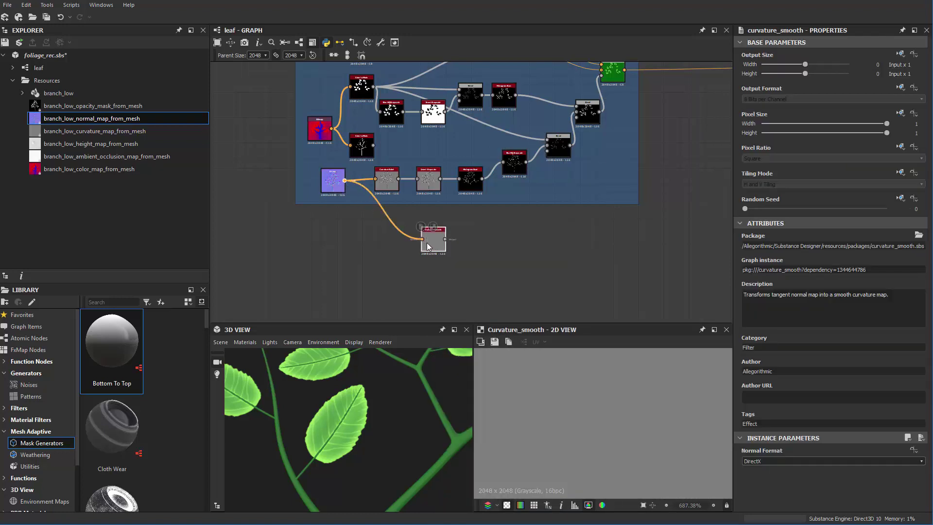
Position the Curvature Smooth node with free space after it and inspect its result on the leaves in 2D.
scroll(426, 243, "up", 2)
left_click_drag(427, 243, 488, 255)
middle_click_drag(557, 275, 414, 240)
left_click(349, 226)
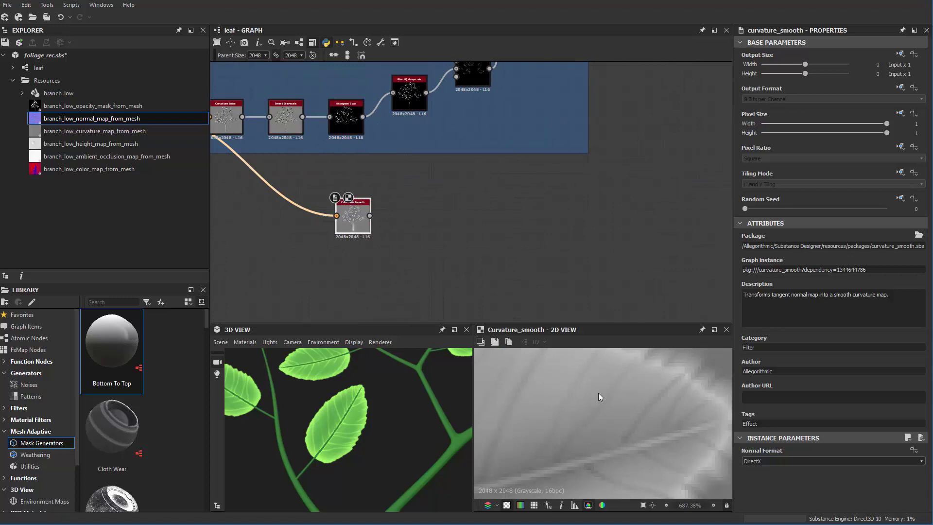
scroll(599, 393, "down", 5)
key("space")
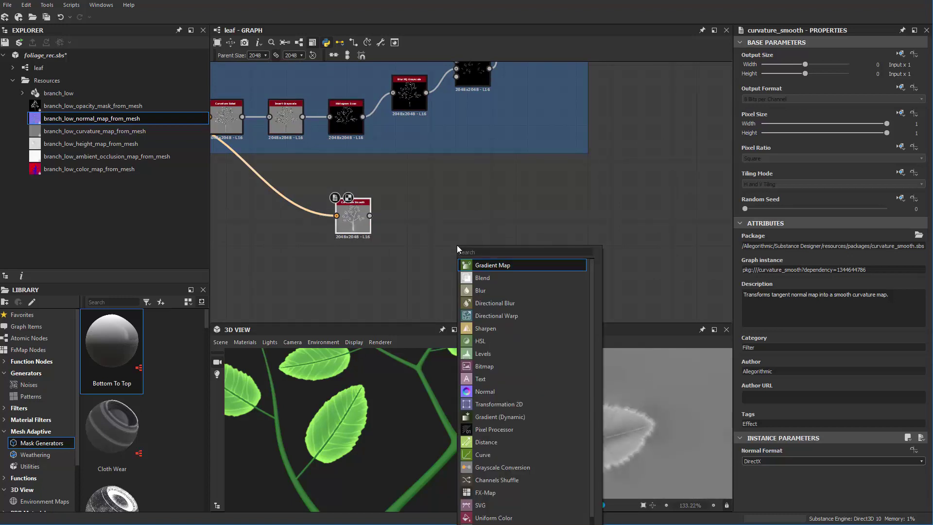
type("his")
key("BackSpace")
key("BackSpace")
key("BackSpace")
key("BackSpace")
key("Down")
key("Return")
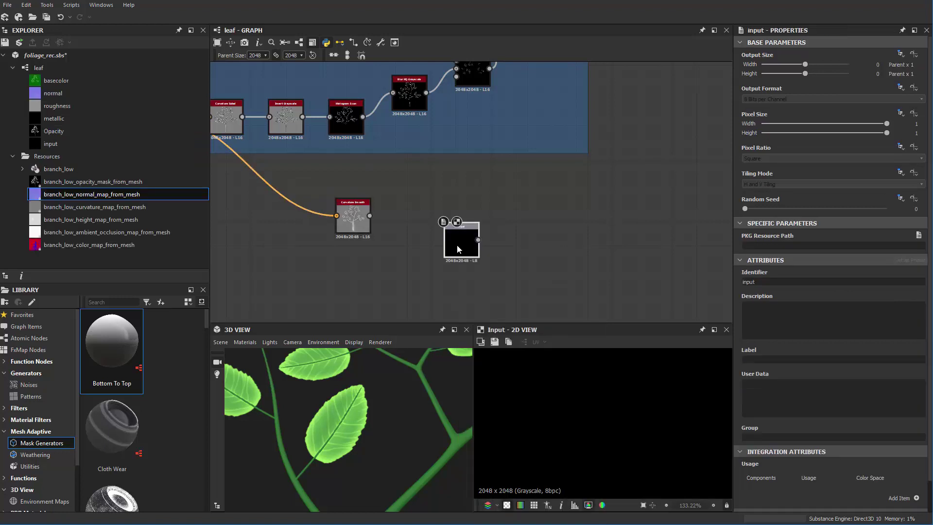
key("Delete")
Add an Invert Grayscale node and connect the Curvature Smooth output to its input.
key("space")
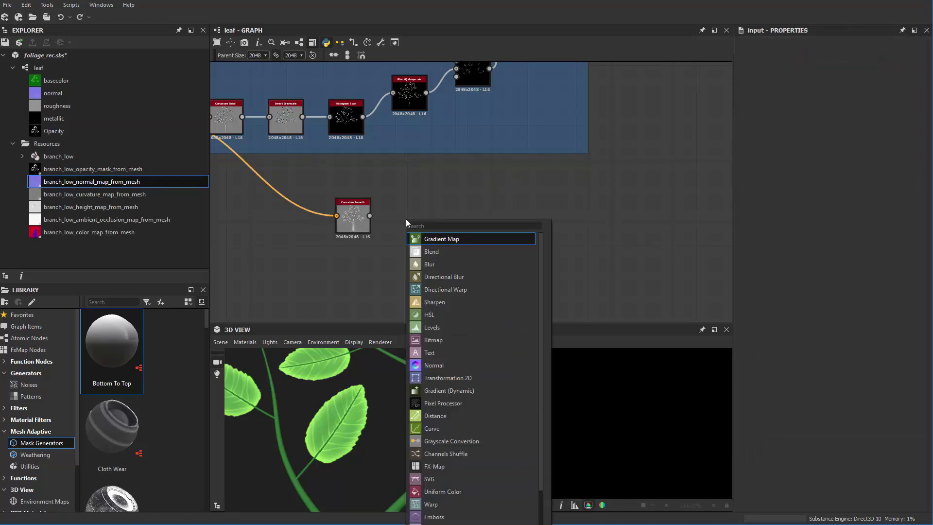
type("inv")
key("Return")
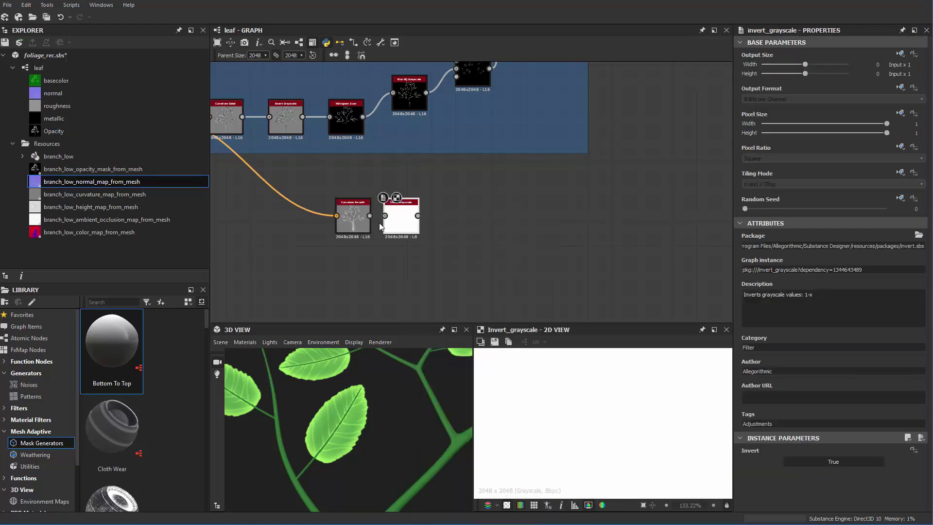
left_click_drag(383, 215, 370, 215)
scroll(378, 224, "up", 5)
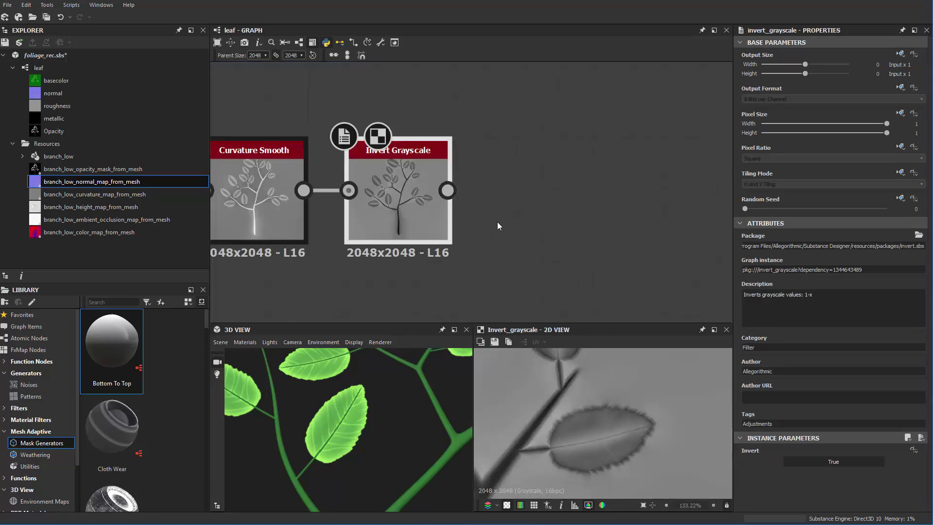
middle_click_drag(428, 206, 478, 182)
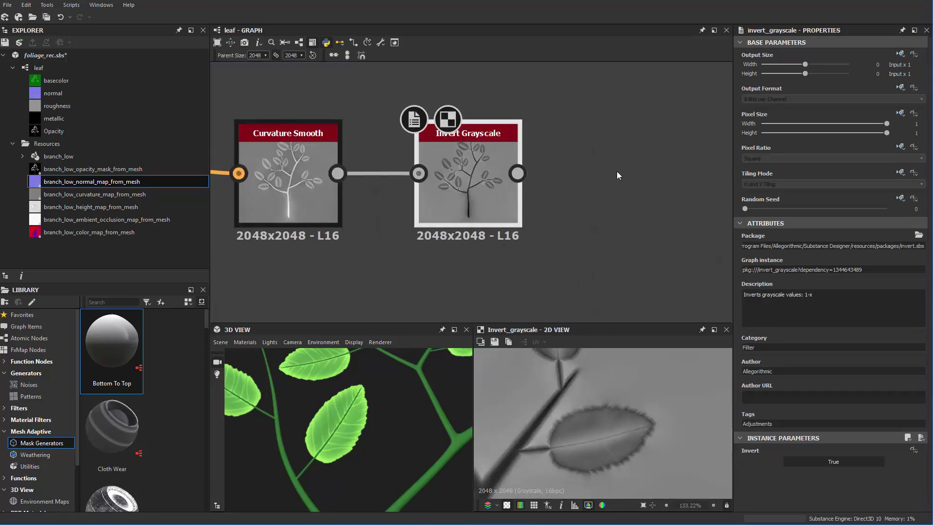
Add a Histogram Scan node and connect the Invert Grayscale output to its input.
left_click(616, 171)
key("space")
type("hist")
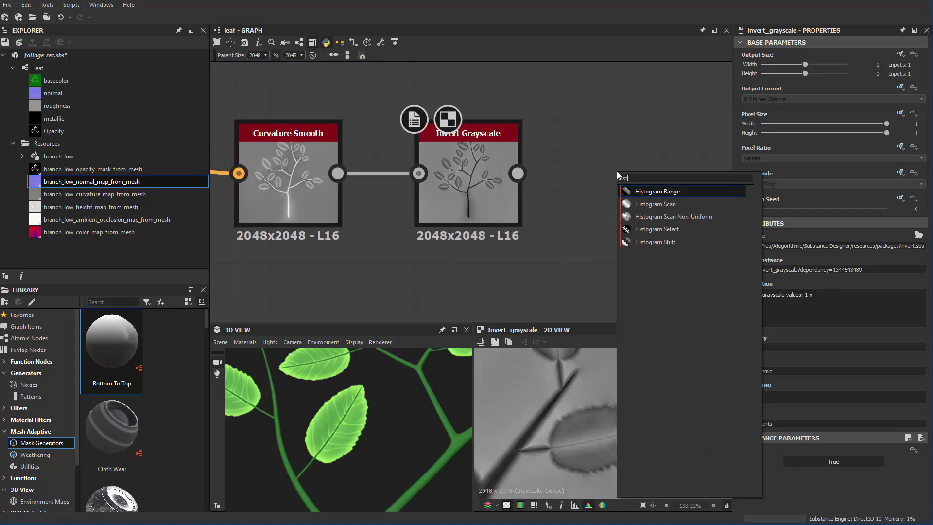
key("Down")
key("Return")
left_click_drag(563, 173, 518, 174)
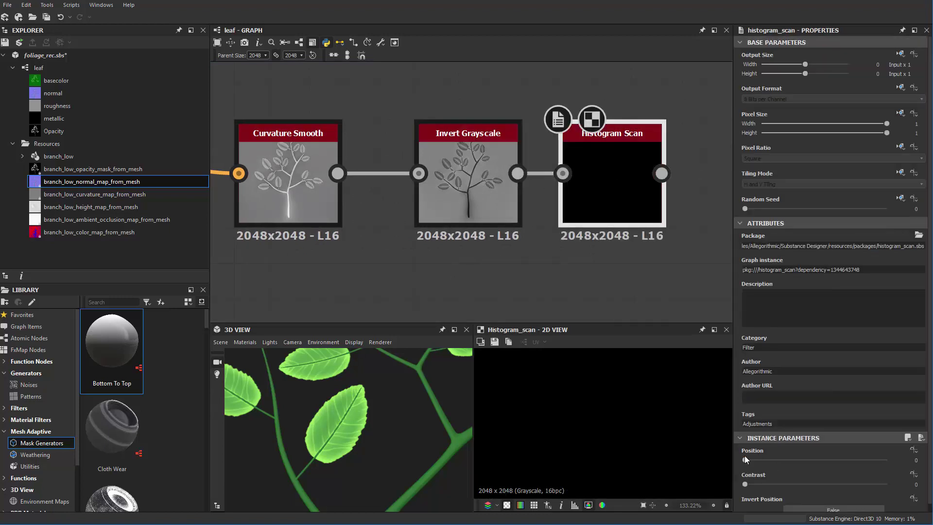
Try a position of 0.9 and a contrast of 0.19 on the new Histogram Scan.
left_click_drag(745, 460, 858, 460)
left_click_drag(745, 484, 777, 485)
mouse_move(855, 462)
left_mouse_down()
mouse_move(783, 462)
mouse_move(864, 462)
left_mouse_up()
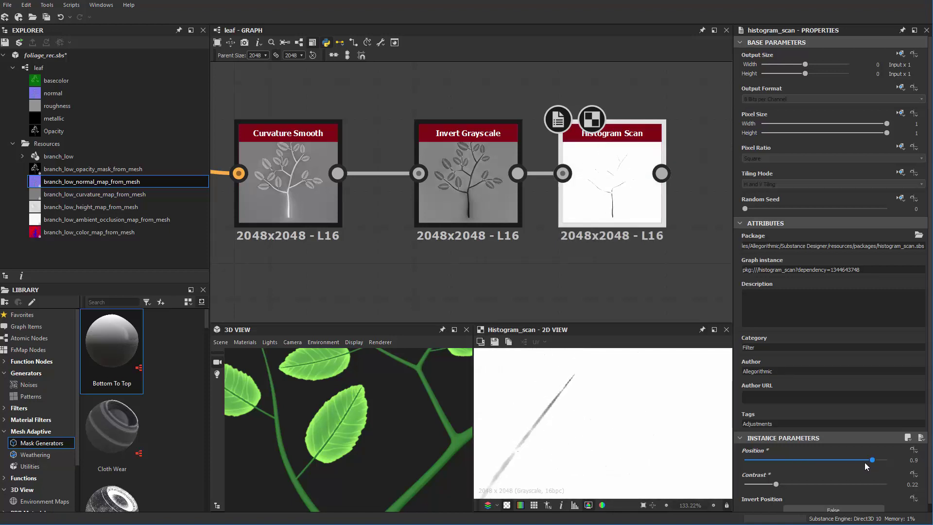
left_click_drag(775, 487, 772, 484)
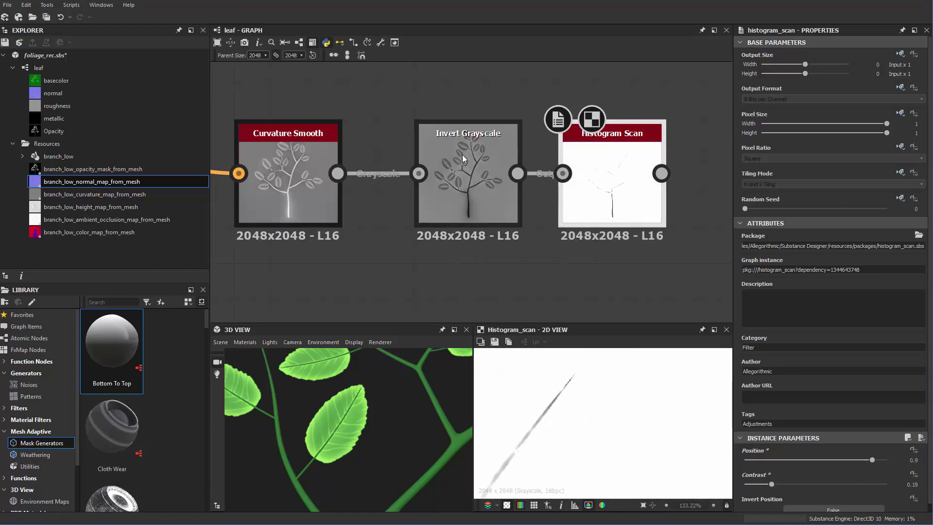
Feed the Histogram Scan directly from Curvature Smooth, bypassing Invert Grayscale, and set its position to 0.37 and contrast to 1.
left_click_drag(462, 155, 447, 82)
left_click_drag(338, 174, 563, 173)
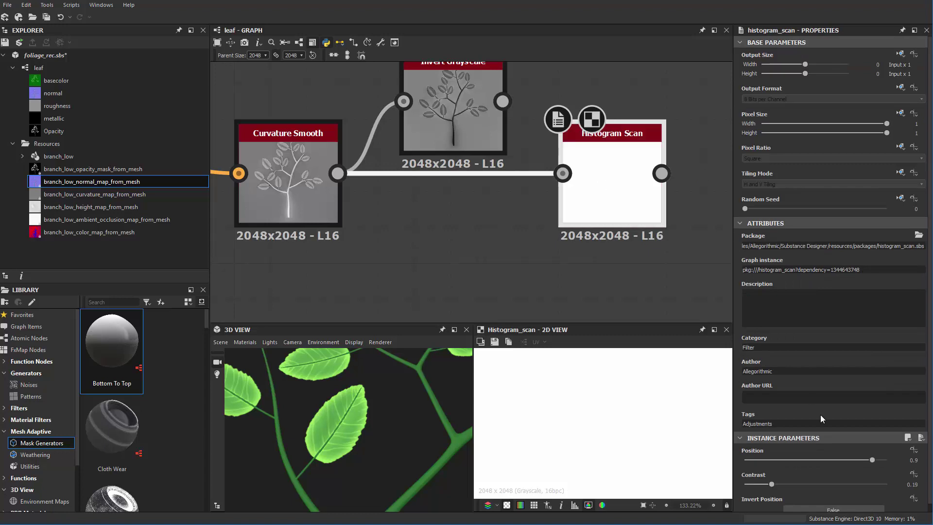
left_click_drag(872, 462, 847, 481)
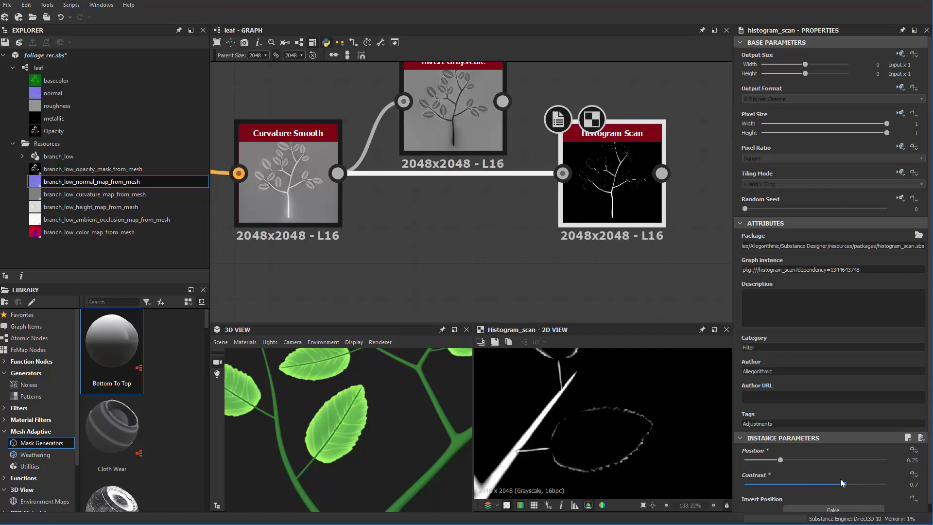
mouse_move(770, 460)
left_mouse_down()
mouse_move(801, 459)
mouse_move(785, 460)
left_mouse_up()
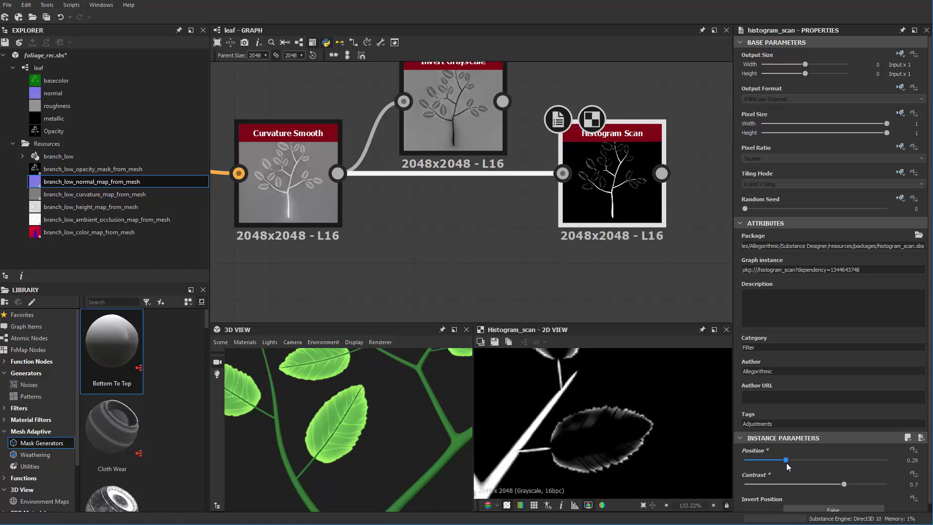
left_click_drag(844, 484, 885, 483)
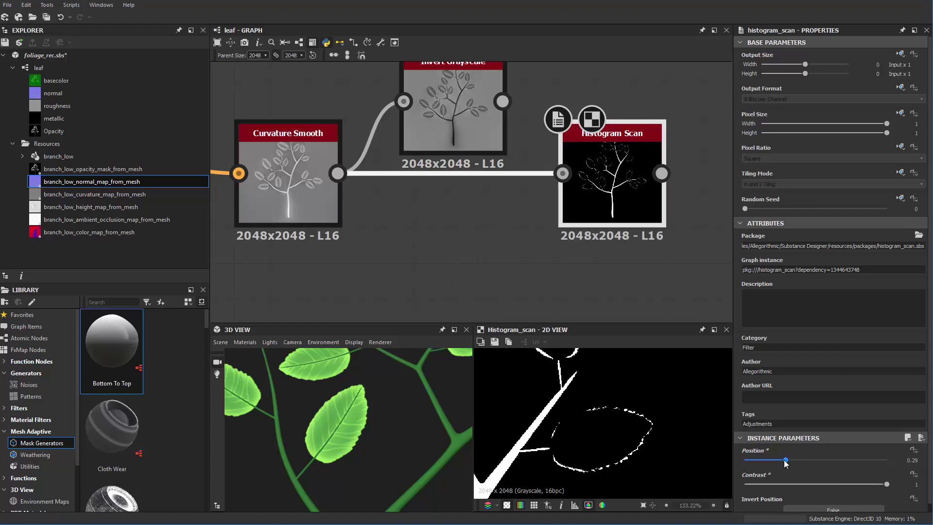
mouse_move(786, 460)
left_mouse_down()
mouse_move(806, 459)
mouse_move(798, 465)
left_mouse_up()
scroll(625, 455, "down", 5)
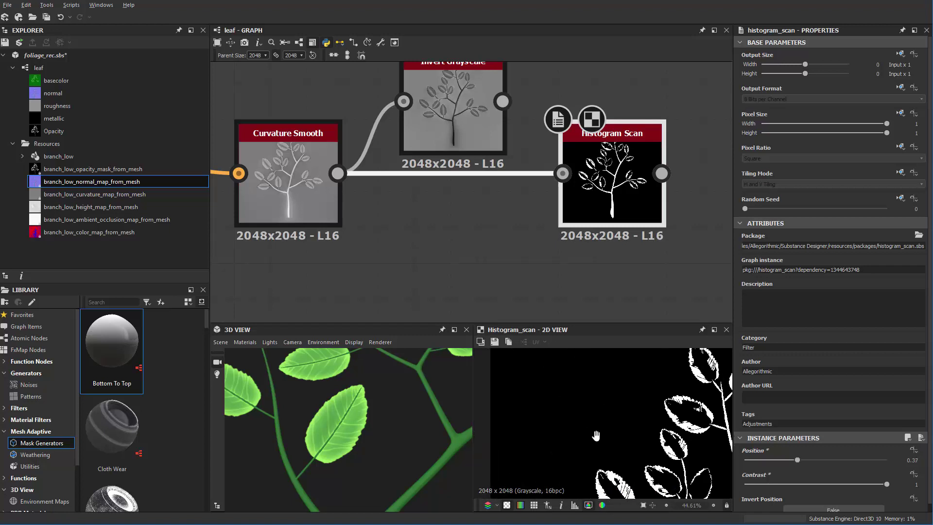
scroll(589, 442, "up", 4)
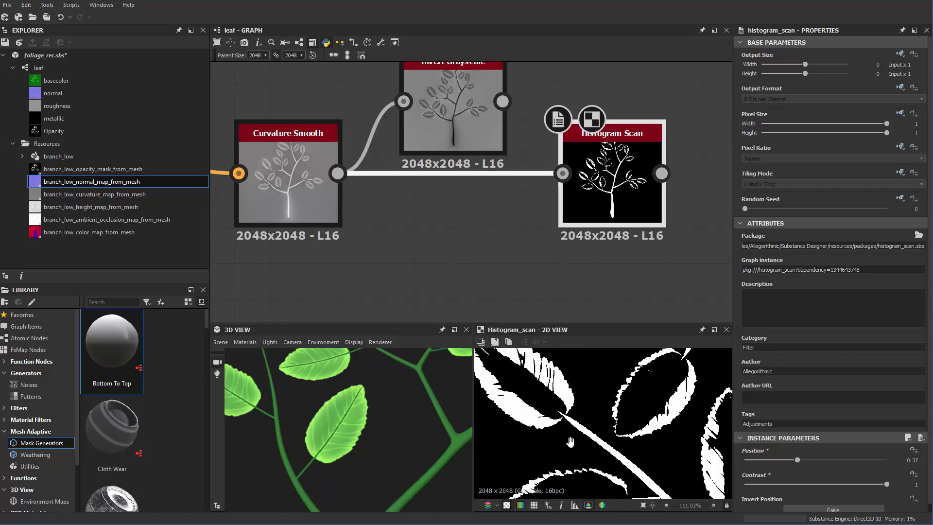
scroll(612, 447, "up", 3)
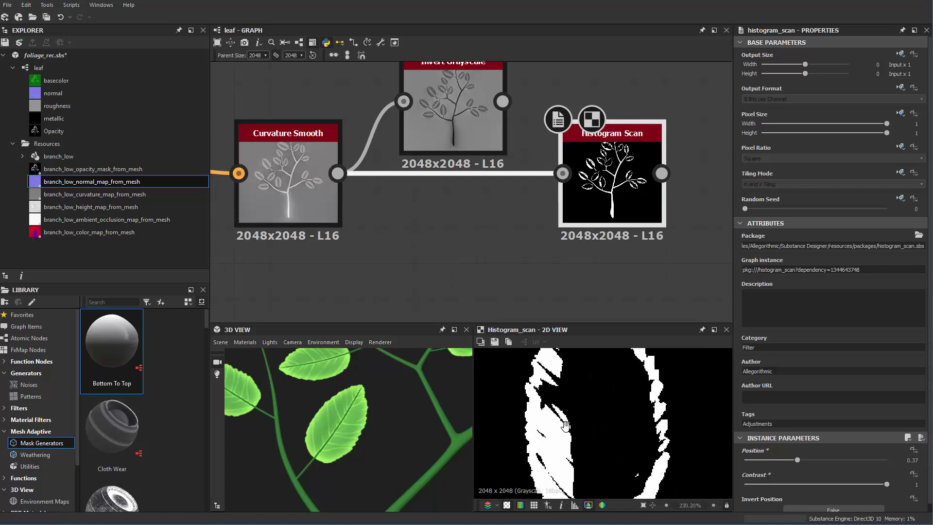
scroll(571, 401, "down", 11)
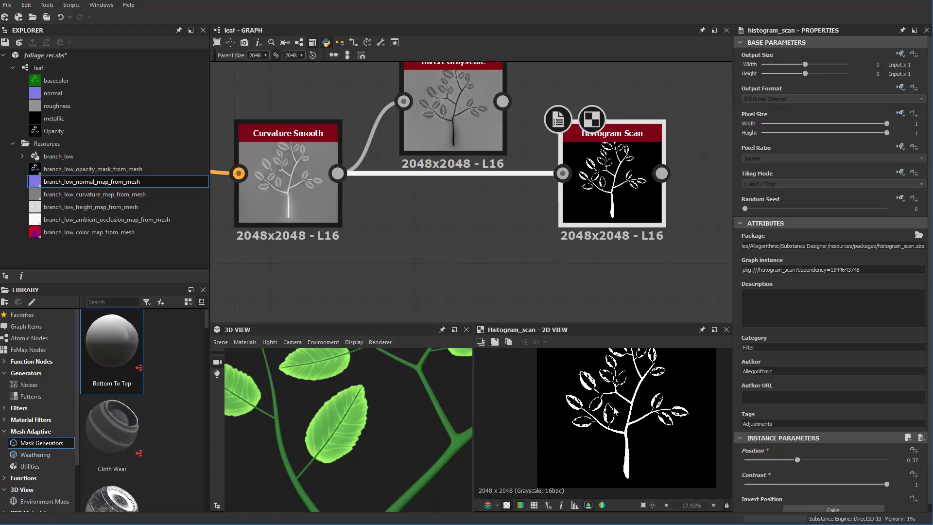
scroll(605, 436, "up", 2)
Add a Blend node after the new Histogram Scan and connect the Blur HQ Grayscale leaf mask to its foreground.
scroll(608, 223, "down", 4)
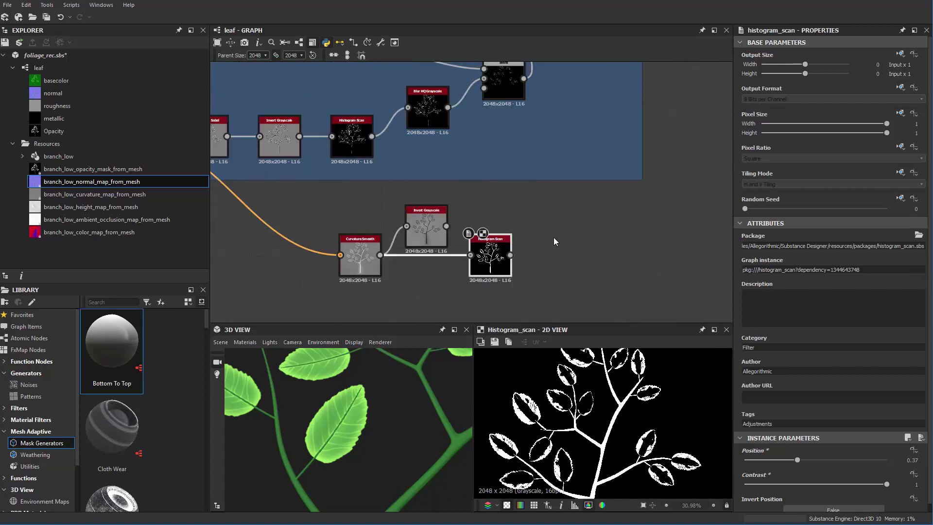
key("space")
left_click(594, 238)
scroll(593, 238, "down", 3)
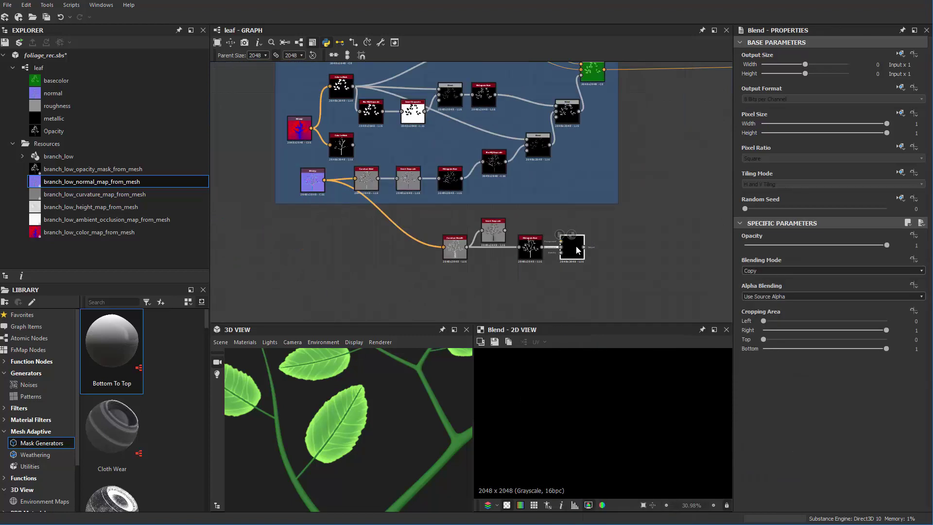
left_click_drag(383, 112, 578, 233)
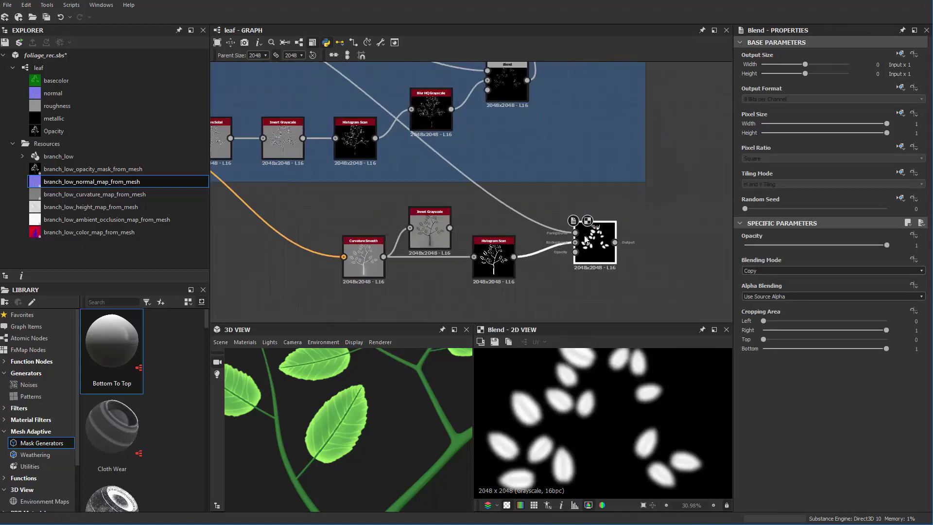
scroll(580, 236, "up", 3)
scroll(601, 269, "down", 1)
middle_click_drag(467, 196, 549, 256)
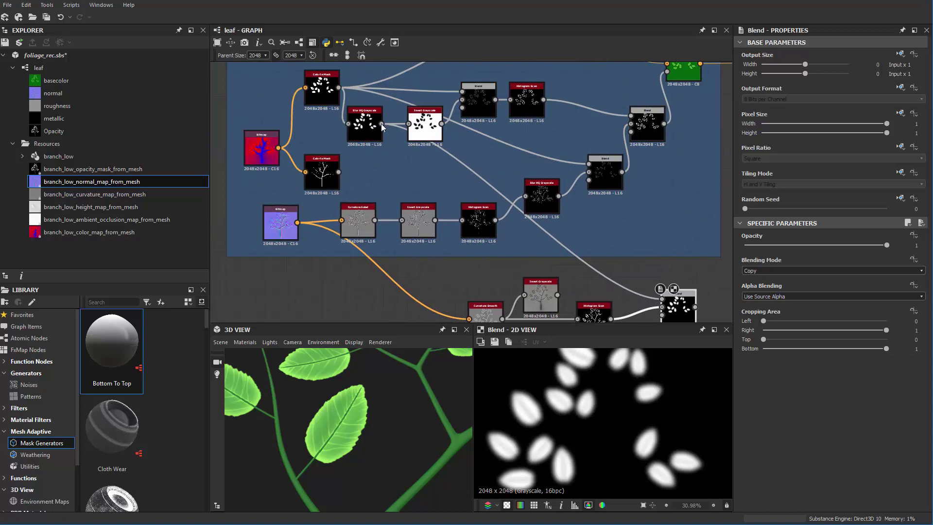
Replace the Blend's foreground with the sharp leaf mask from Color to Mask and set the blending mode to Multiply.
left_click_drag(339, 89, 662, 299)
scroll(663, 293, "up", 2)
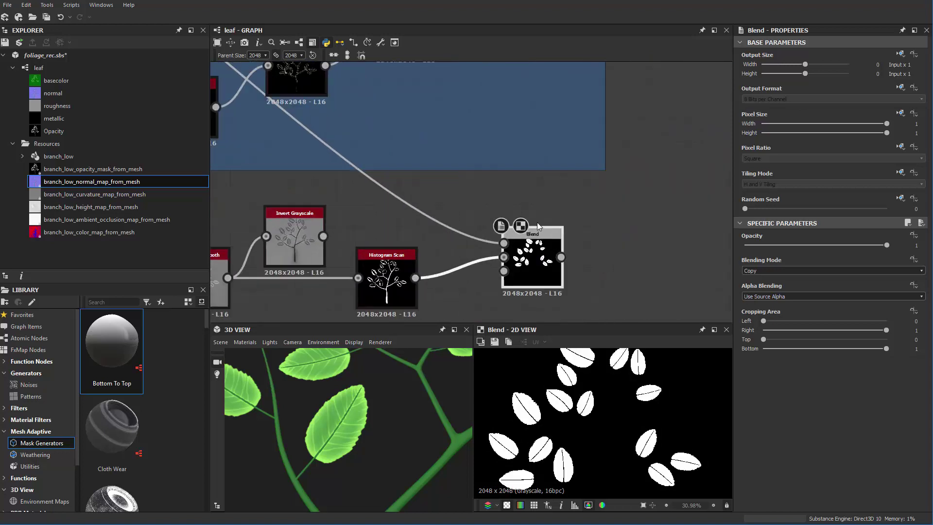
left_click(766, 271)
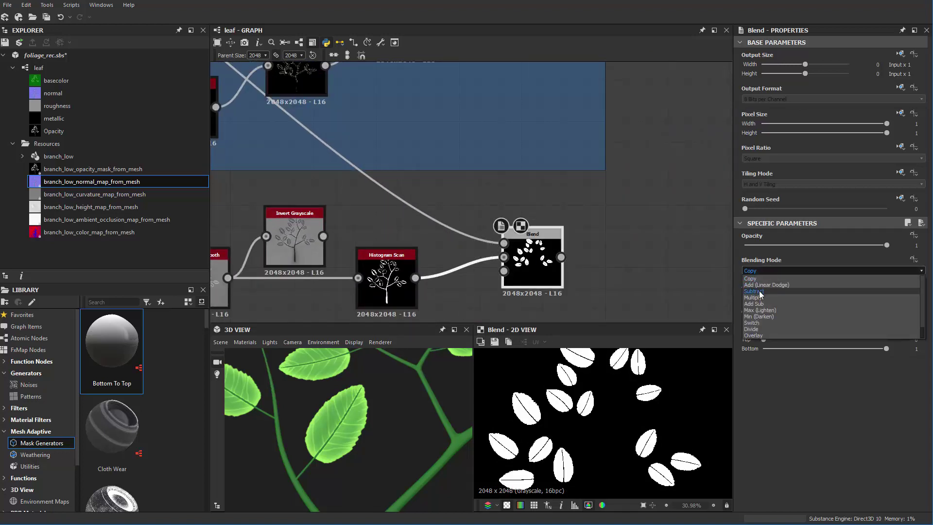
left_click(761, 297)
scroll(614, 269, "down", 4)
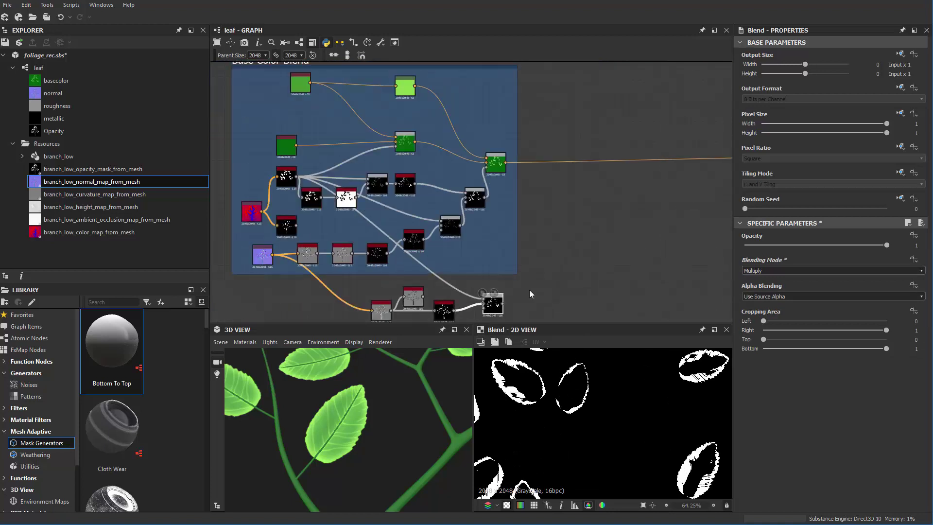
Add a Blend node with the multiplied leaf mask as its opacity and the final base color blend as its background.
key("space")
type("b")
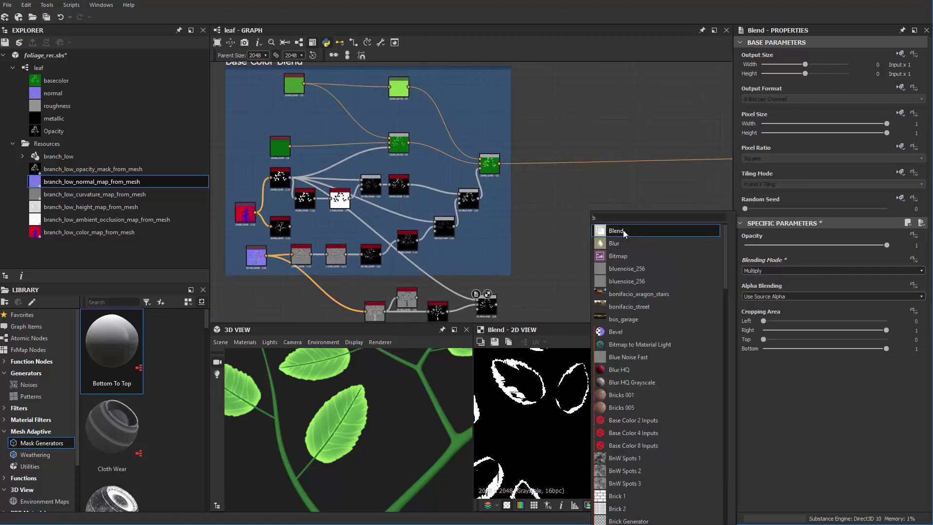
key("Return")
scroll(596, 220, "down", 1)
scroll(594, 213, "up", 2)
left_click_drag(593, 219, 478, 319)
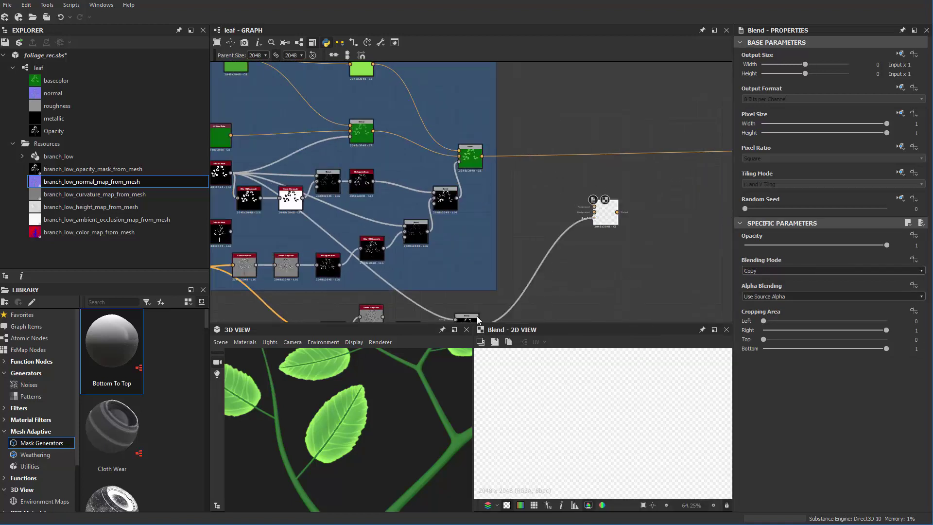
scroll(544, 154, "up", 2)
middle_click_drag(560, 98, 553, 132)
middle_click_drag(469, 145, 462, 186)
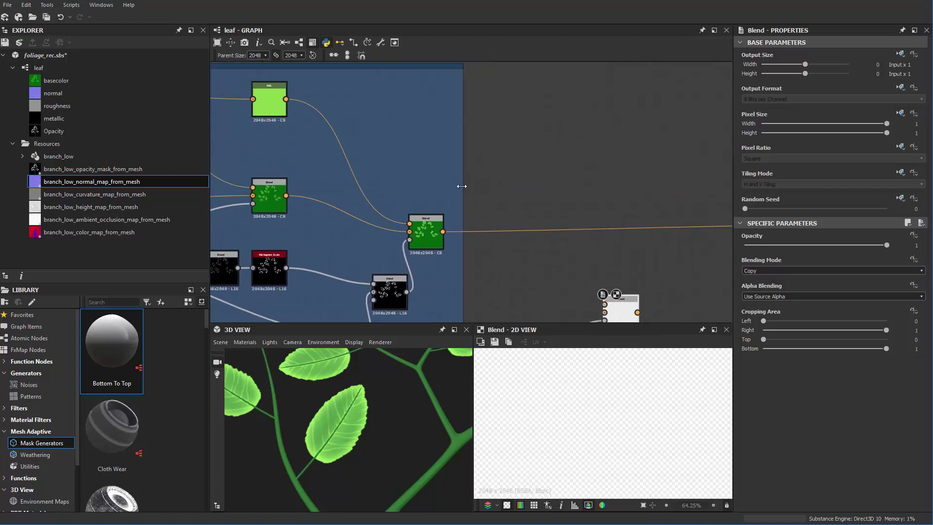
left_click_drag(607, 316, 602, 267)
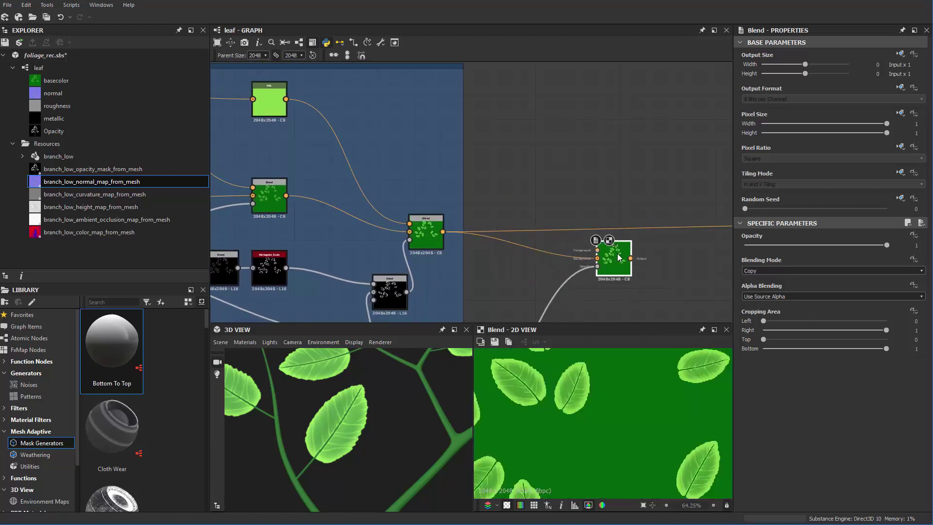
Add a Uniform Color node above the new Blend and set it to brown, about H 0.086, S 0.976, V 0.42.
middle_click_drag(602, 267, 627, 242)
scroll(515, 166, "up", 2)
key("space")
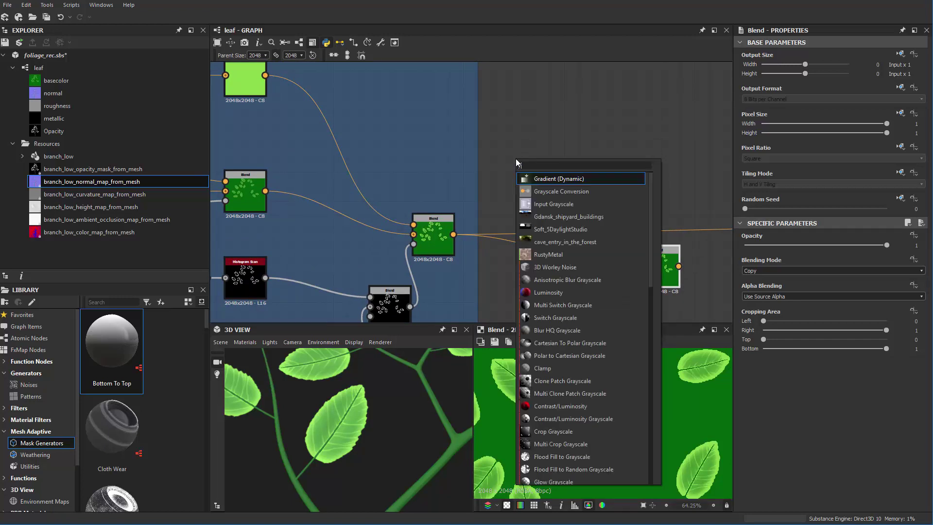
type("uniform")
key("Return")
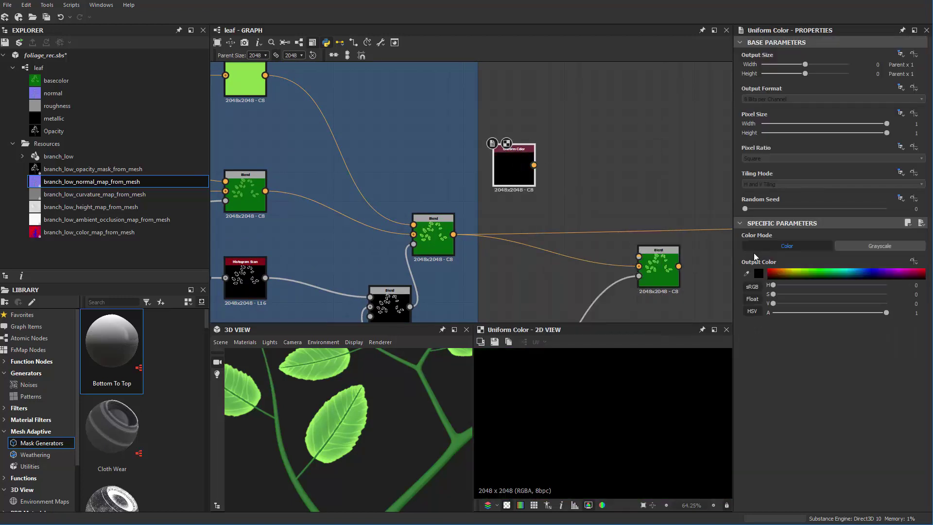
left_click(756, 275)
left_click(456, 180)
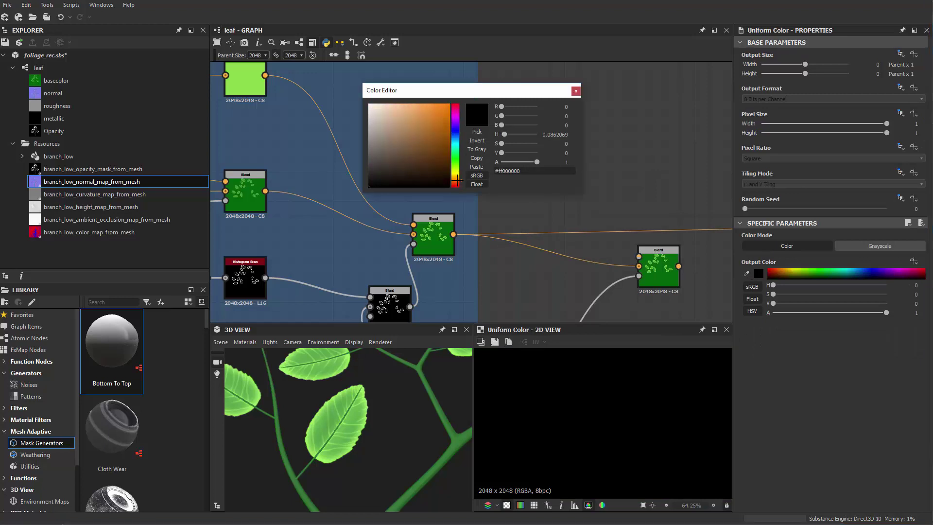
left_click(444, 151)
left_click_drag(444, 151, 448, 152)
left_click(576, 92)
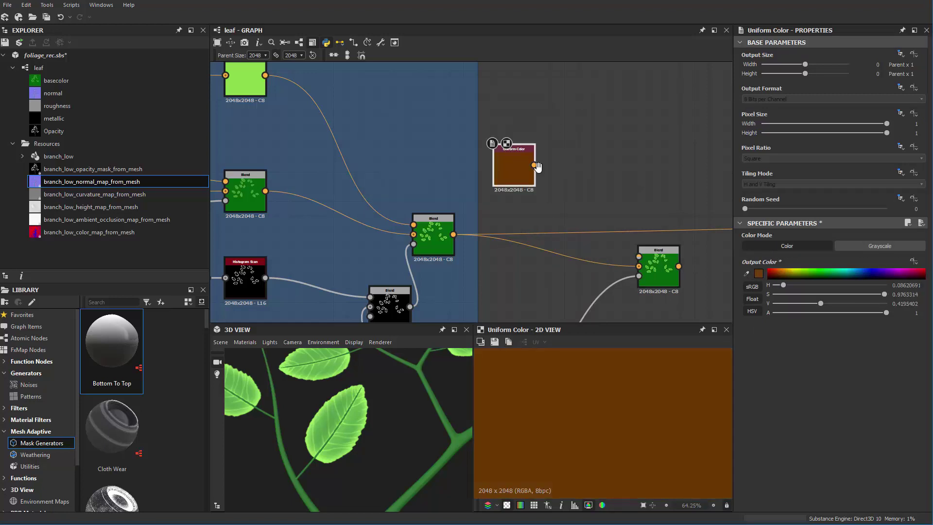
Connect the brown Uniform Color to the Blend's foreground and route the Blend's output onward in place of the previous base color blend.
middle_click_drag(538, 169, 520, 152)
middle_click_drag(650, 242, 457, 205)
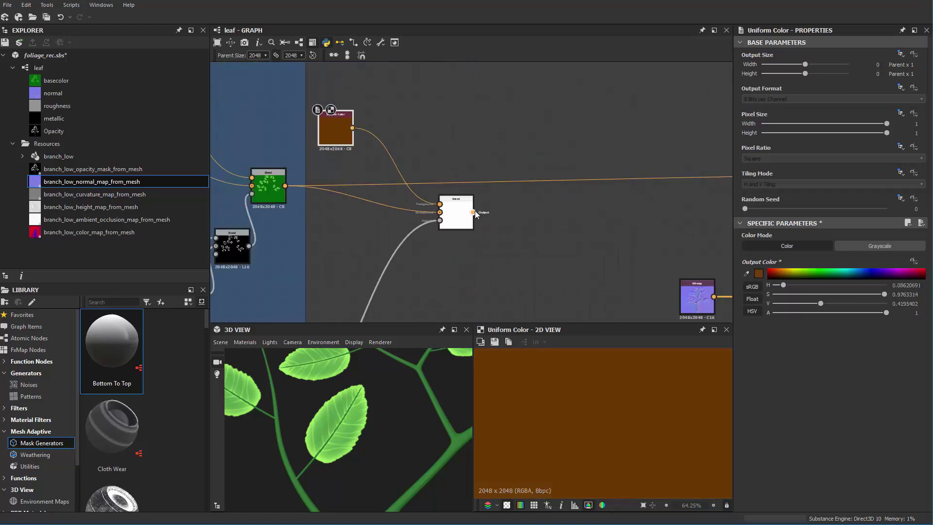
middle_click_drag(729, 182, 559, 194)
middle_click_drag(238, 223, 482, 266)
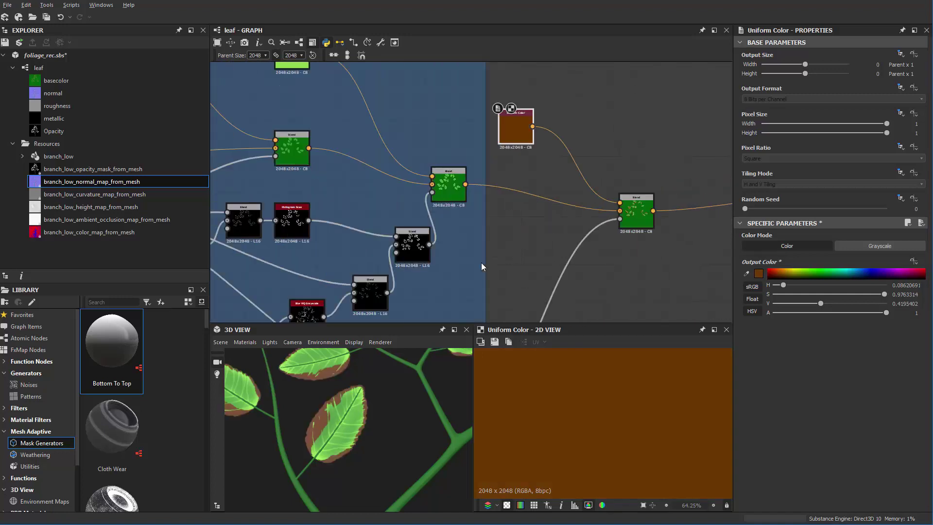
left_click_drag(645, 224, 650, 201)
Examine the brown leaf edges in the 3D view, both close up and across the whole branch.
scroll(350, 424, "down", 5)
left_click_drag(350, 424, 390, 396)
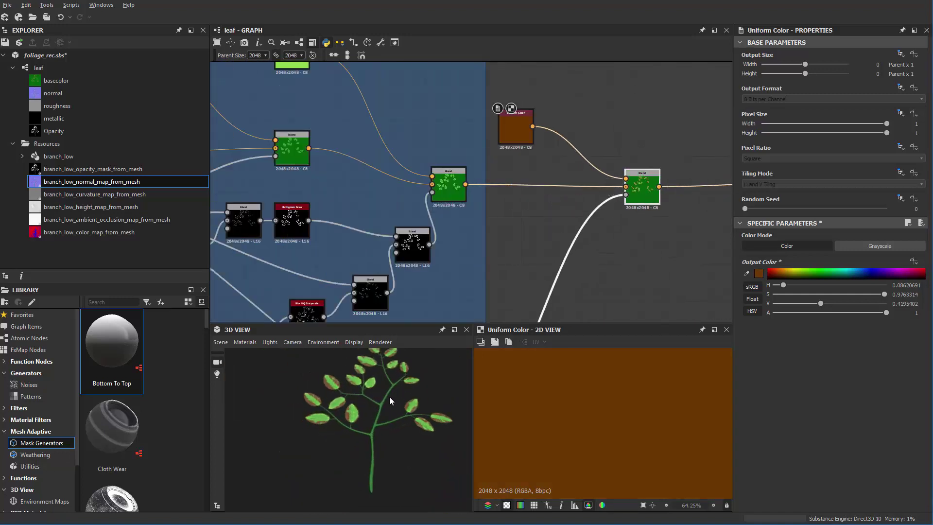
scroll(294, 423, "up", 2)
scroll(294, 423, "up", 6)
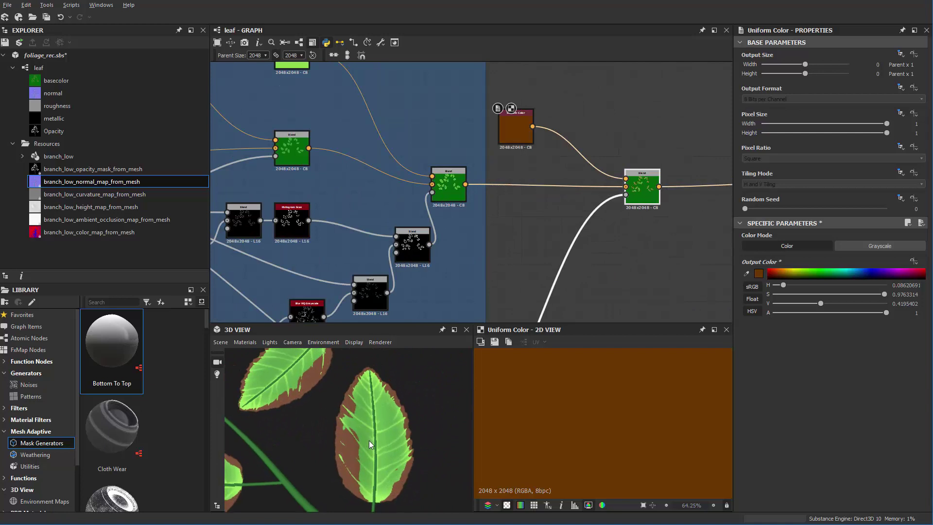
scroll(367, 450, "up", 2)
scroll(363, 450, "down", 8)
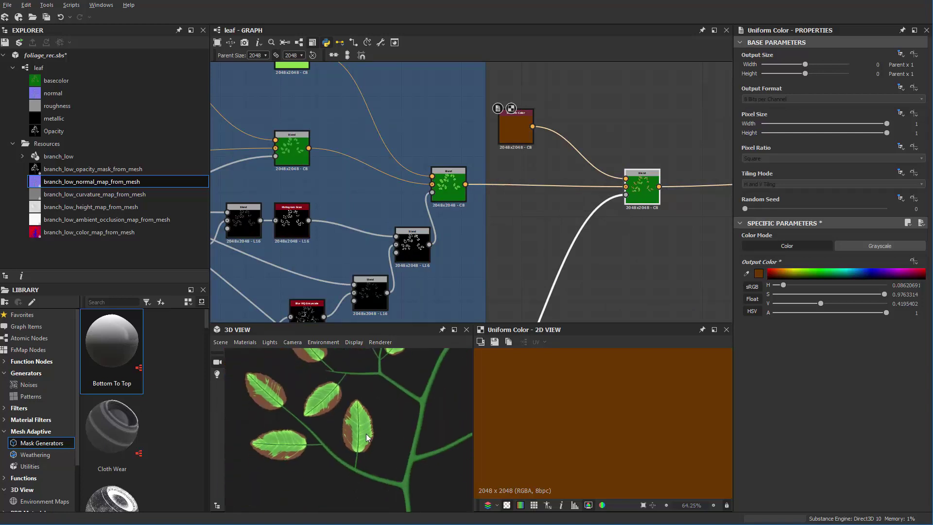
scroll(349, 433, "down", 3)
mouse_move(348, 443)
left_mouse_down()
mouse_move(380, 427)
mouse_move(338, 421)
mouse_move(346, 434)
mouse_move(320, 427)
left_mouse_up()
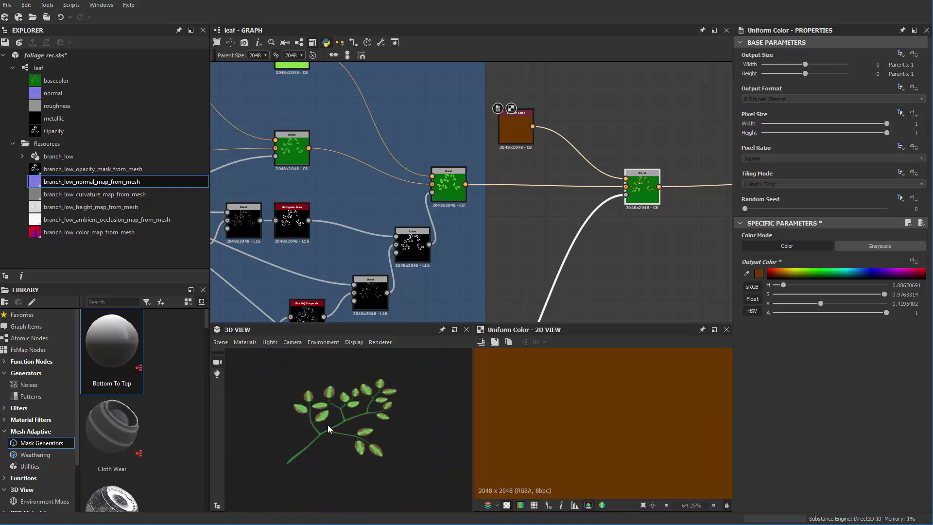
Delete the unused Invert Grayscale node beside Curvature Smooth and move the mask Blend closer to its Histogram Scan.
middle_click_drag(444, 313, 539, 167)
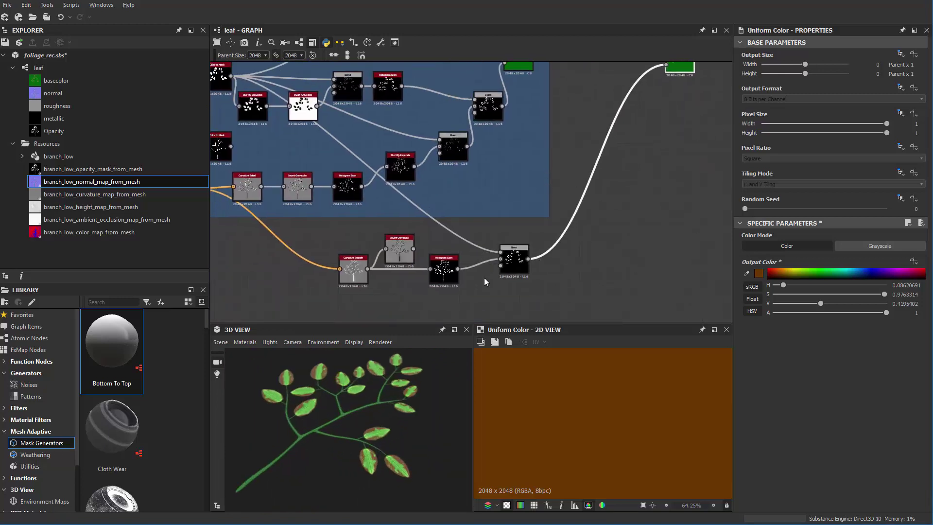
middle_click_drag(474, 241, 535, 247)
left_click_drag(389, 240, 592, 314)
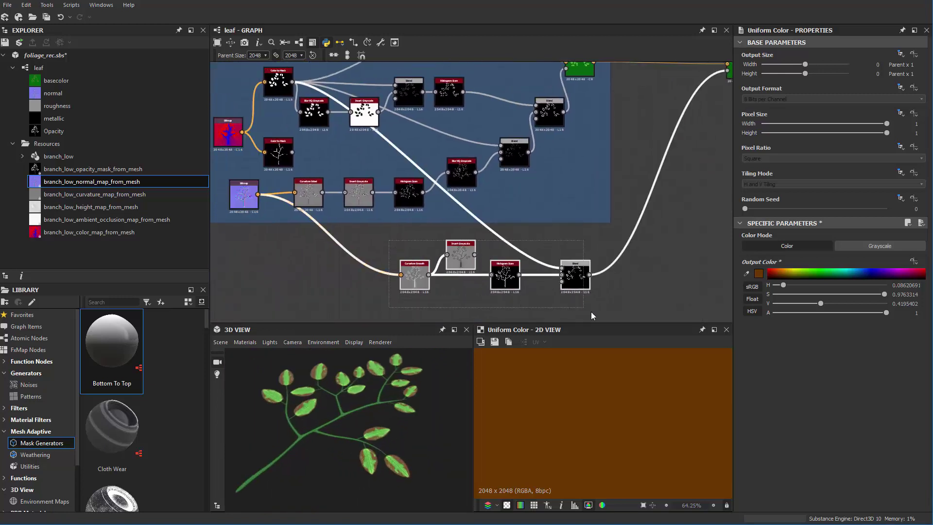
scroll(501, 248, "up", 5)
left_click(430, 271)
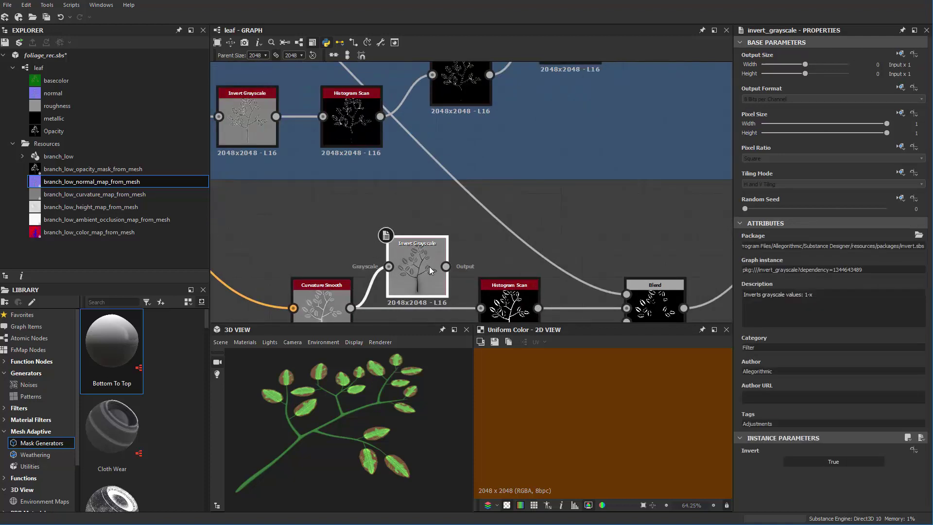
key("Delete")
scroll(423, 272, "down", 6)
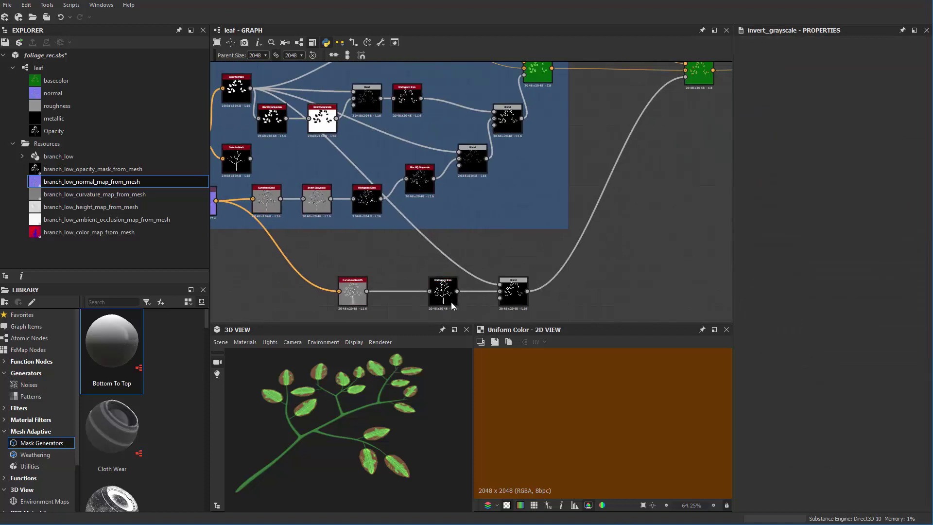
left_click_drag(506, 304, 476, 303)
middle_click_drag(459, 242, 472, 252)
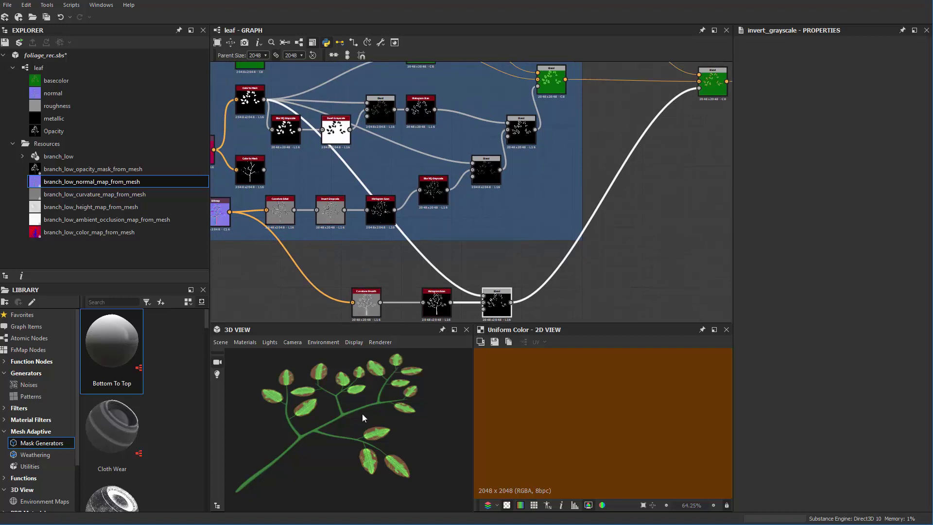
Add a Flood Fill node and feed it the sharp leaf mask from Color to Mask.
middle_click_drag(352, 291, 365, 290)
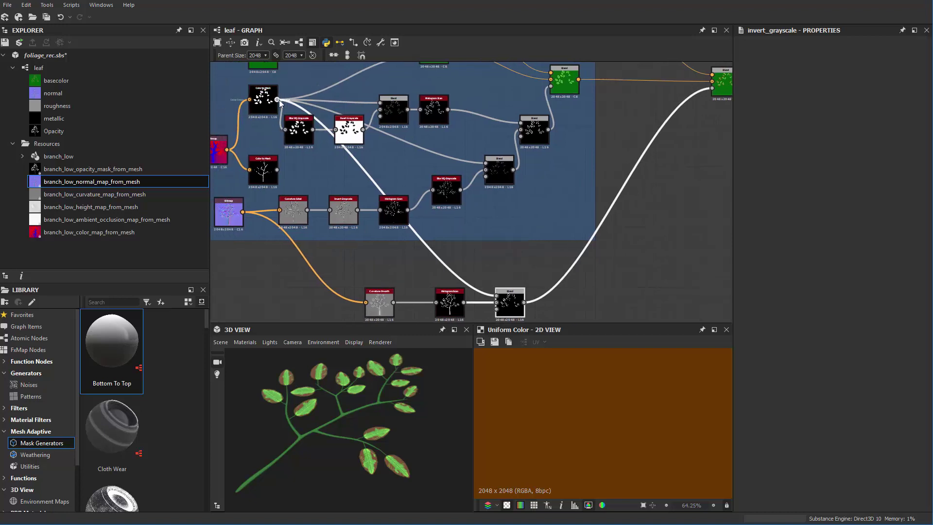
left_click(480, 219)
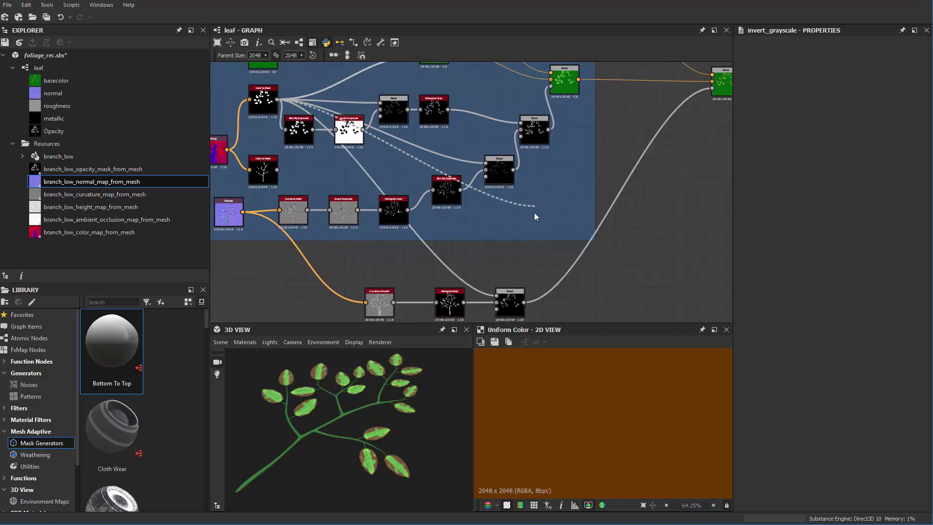
key("space")
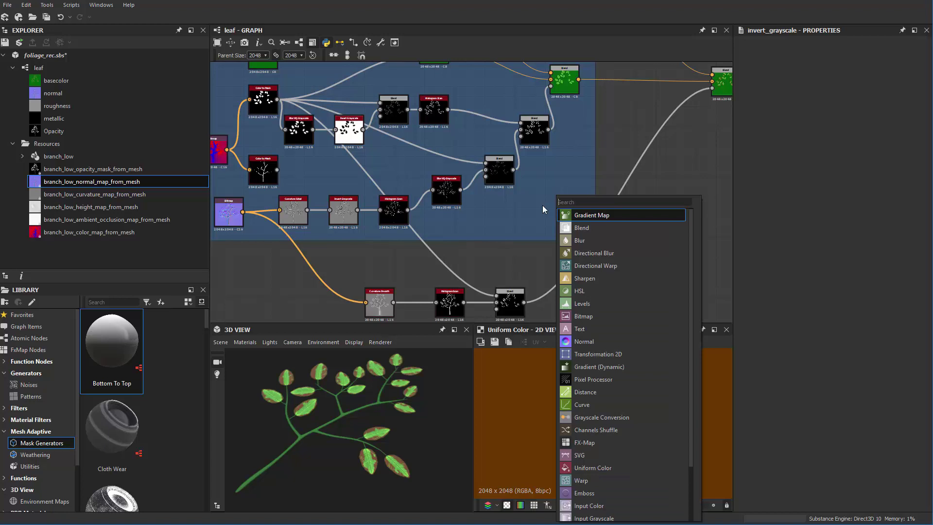
left_click(263, 103)
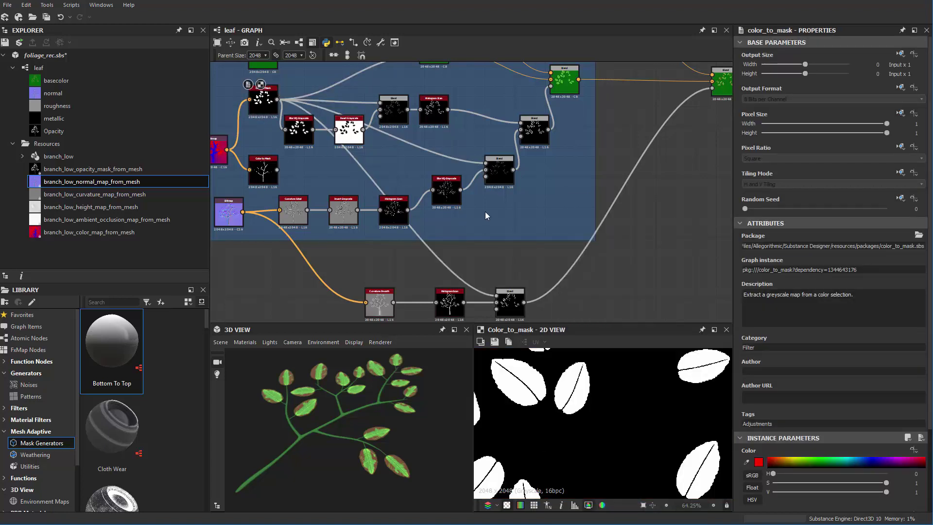
key("space")
type("flood")
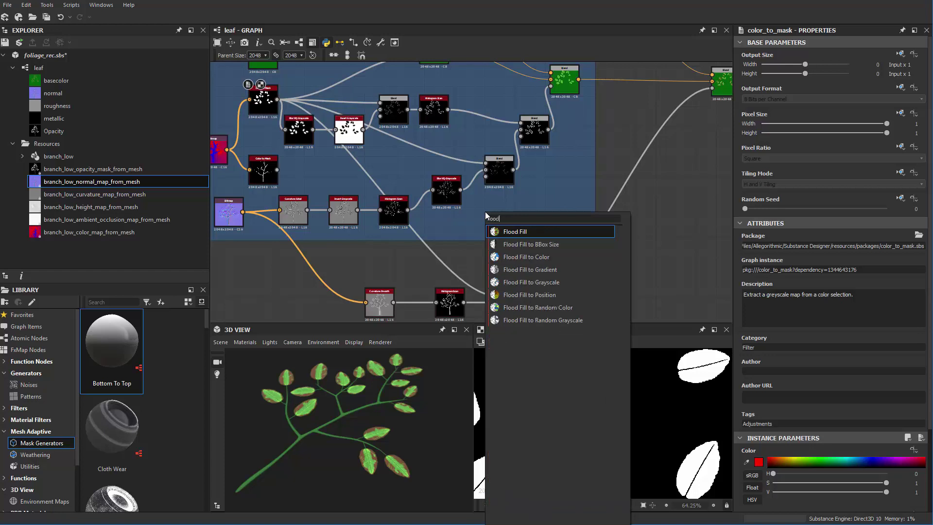
key("Return")
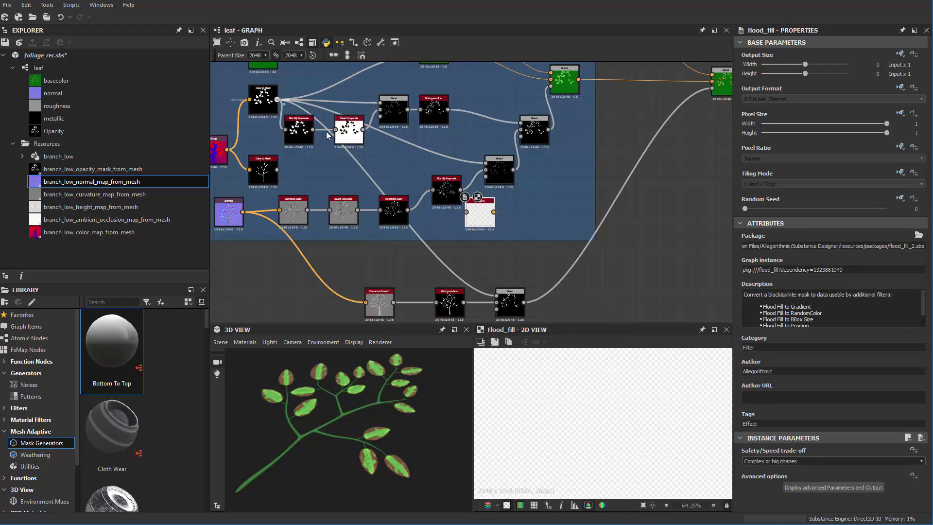
left_click_drag(277, 99, 466, 211)
Add a Flood Fill to Random Grayscale node and connect the Flood Fill output to it.
scroll(466, 212, "up", 3)
left_click_drag(521, 232, 422, 220)
key("space")
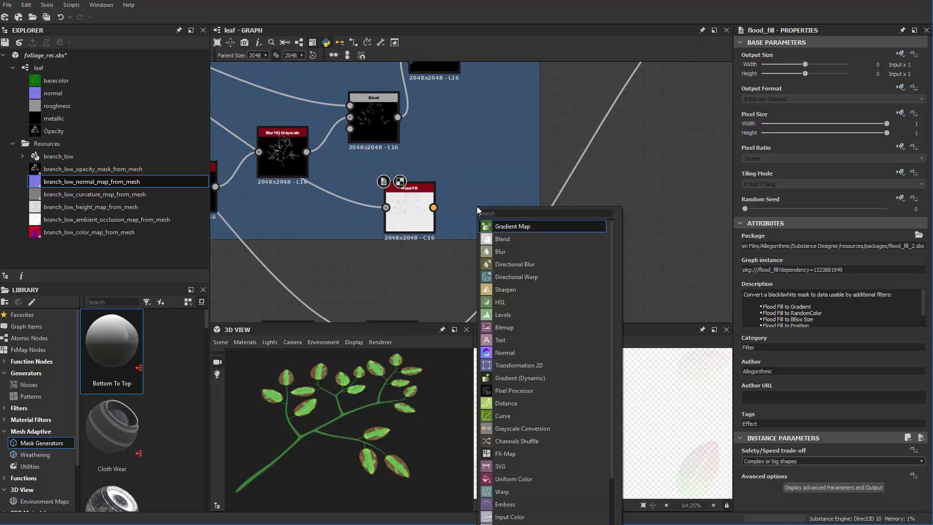
type("flood f")
key("Down")
key("Down")
key("Down")
key("Down")
key("Down")
key("Down")
key("Down")
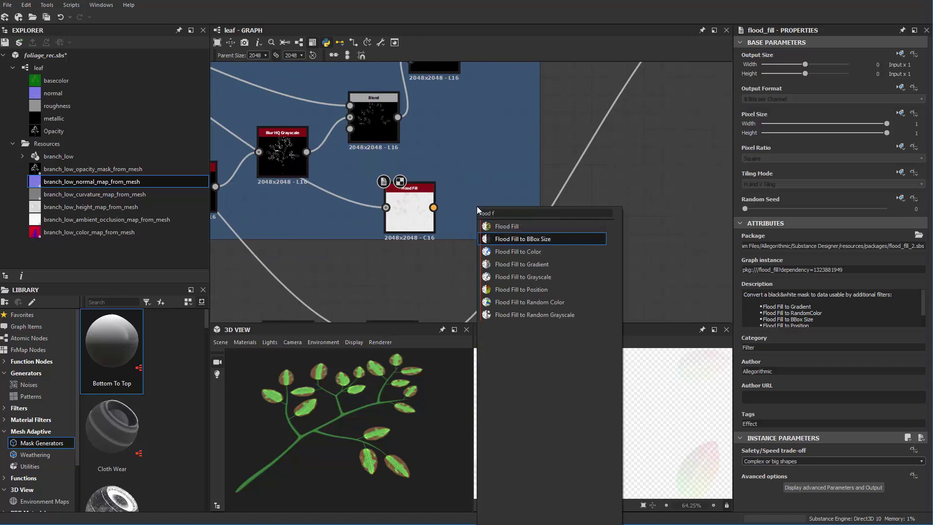
key("Return")
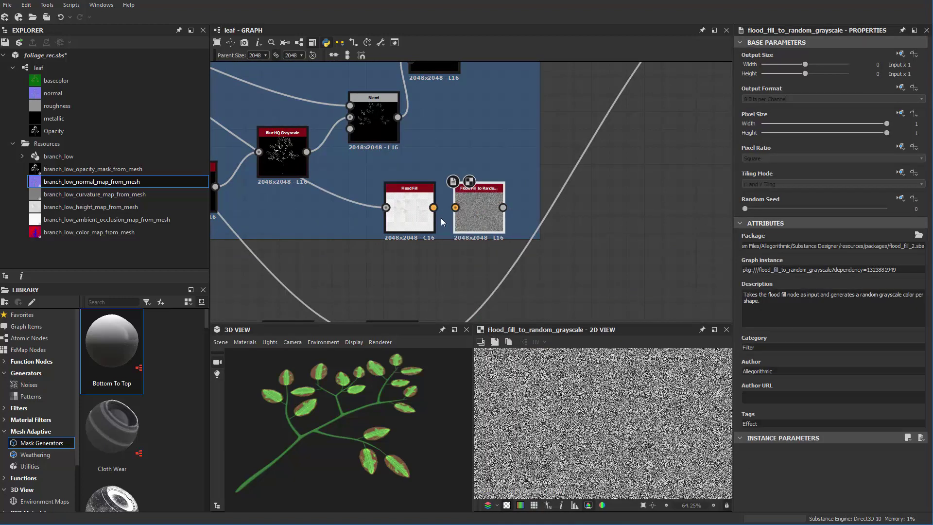
left_click_drag(433, 207, 455, 208)
Add a Histogram Scan after Flood Fill to Random Grayscale, with contrast 1 and position 0.22.
middle_click_drag(487, 229, 402, 209)
scroll(610, 414, "down", 2)
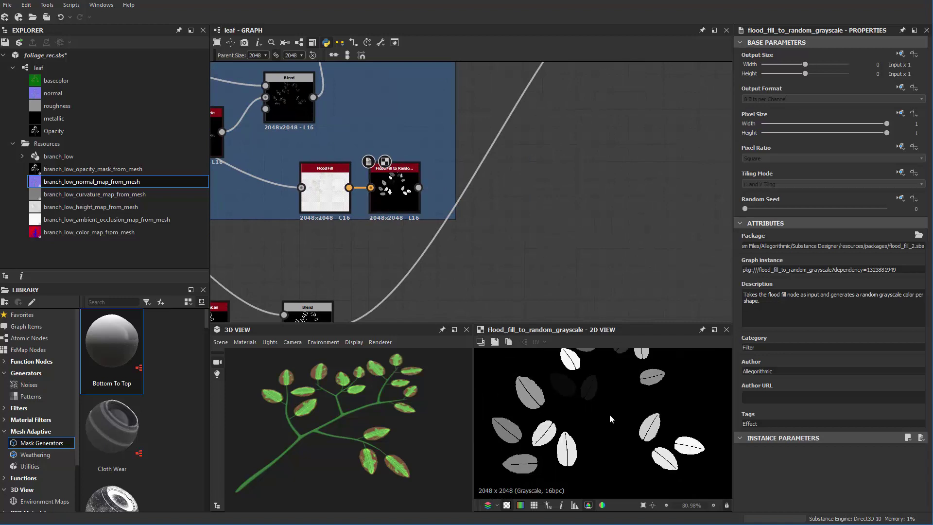
key("f")
key("space")
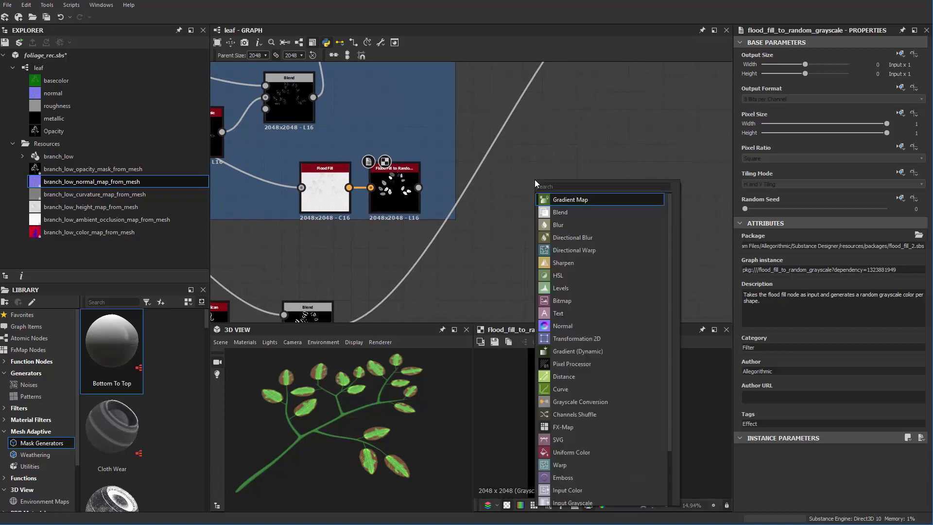
type("hist")
key("Down")
key("Down")
key("Up")
key("Return")
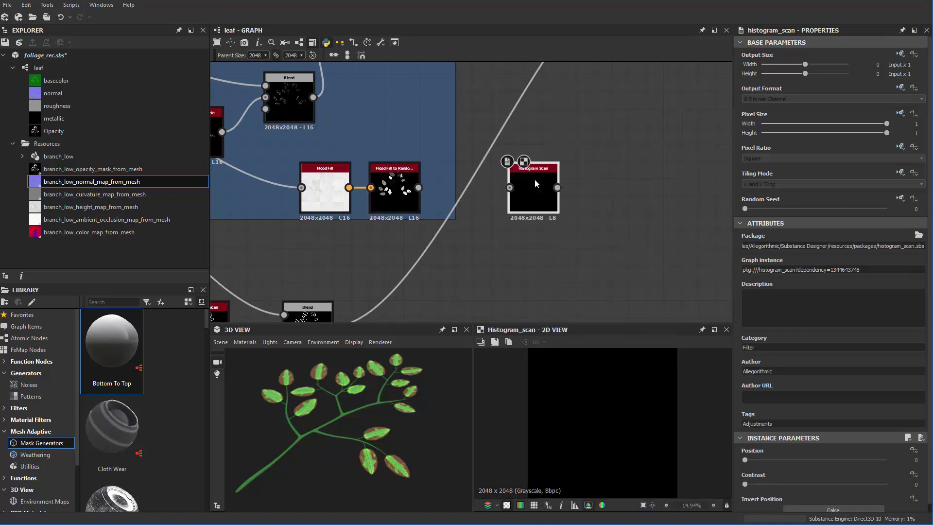
left_click_drag(510, 187, 417, 187)
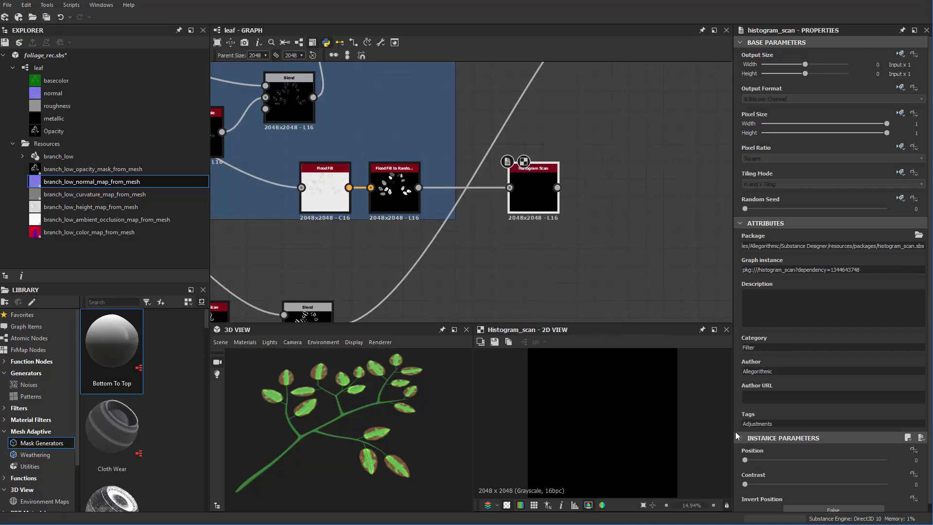
left_click_drag(748, 483, 857, 491)
left_click_drag(747, 459, 783, 468)
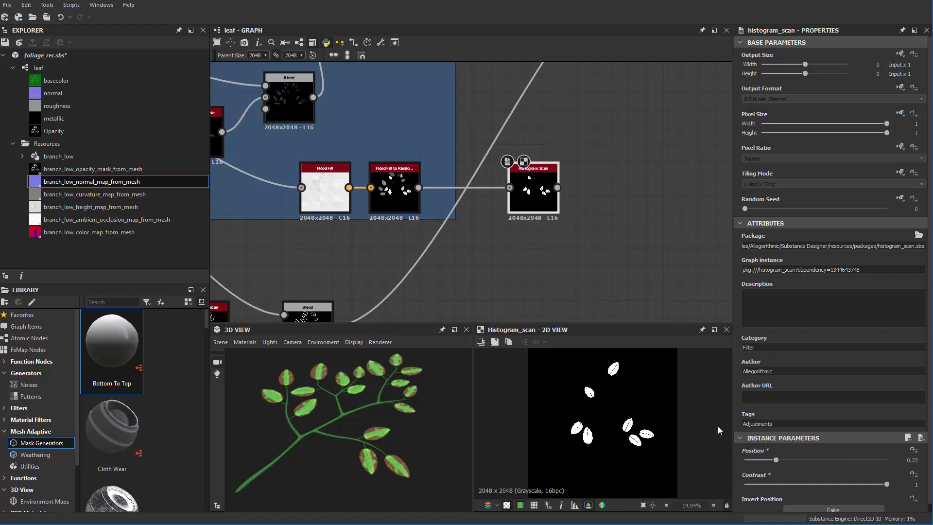
Replace the mask Blend's foreground with the random-leaf Histogram Scan, arrange both nodes beneath one another, and preview the Blend.
scroll(535, 243, "down", 1)
left_click_drag(381, 264, 584, 264)
left_click_drag(574, 224, 556, 250)
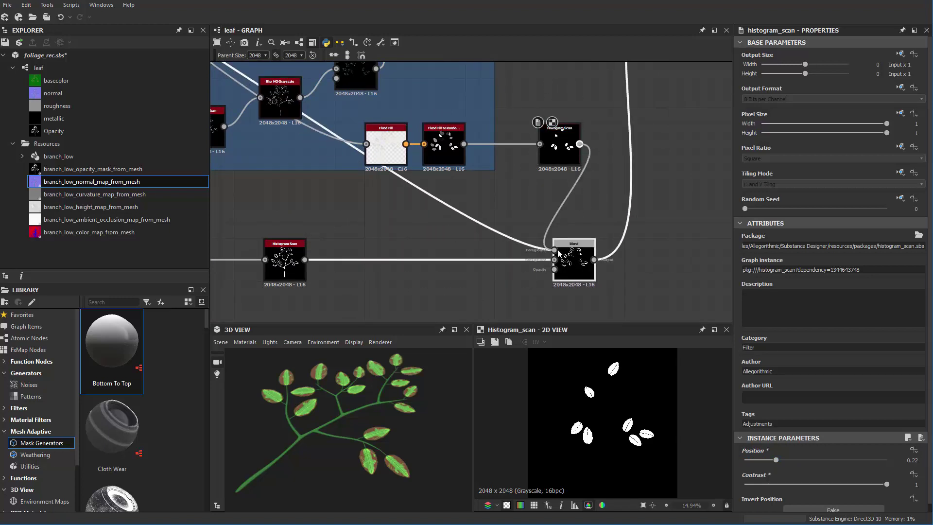
left_click(558, 253)
left_click_drag(559, 146, 516, 146)
scroll(645, 259, "up", 3)
double_click(511, 272)
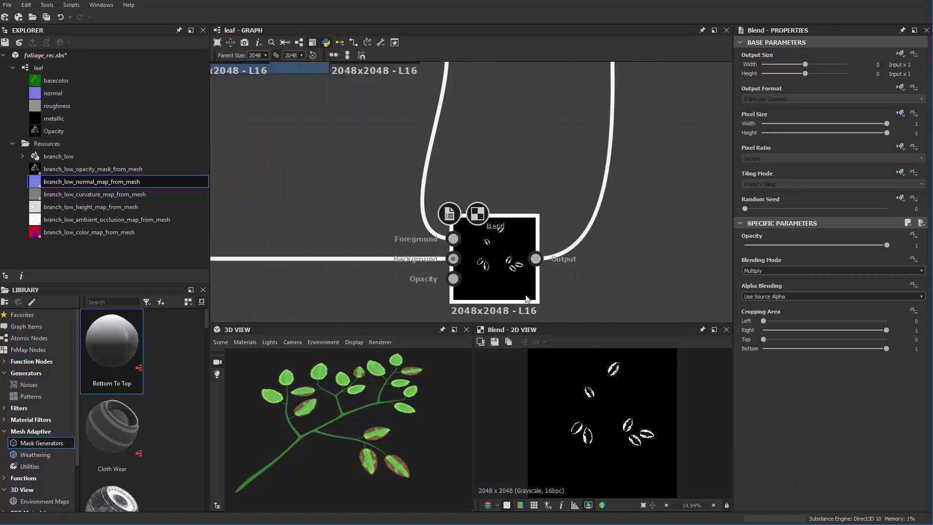
Set the Histogram Scan after Curvature Smooth to position 0.33 to thin the brown edges, and check the leaves in 3D.
scroll(591, 273, "down", 3)
scroll(337, 439, "up", 5)
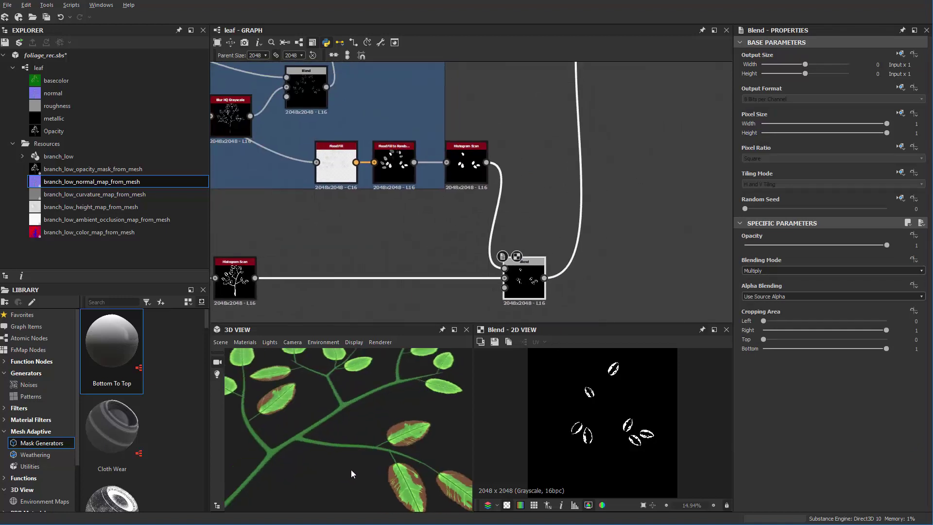
scroll(356, 449, "up", 1)
middle_click_drag(278, 244, 498, 239)
scroll(498, 240, "up", 2)
scroll(375, 437, "down", 3)
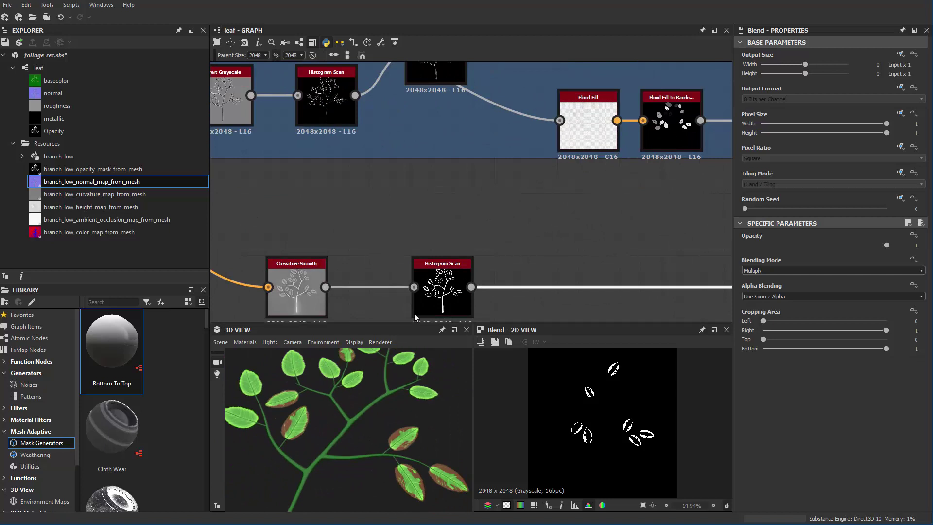
middle_click_drag(359, 303, 472, 232)
double_click(559, 228)
scroll(540, 230, "up", 2)
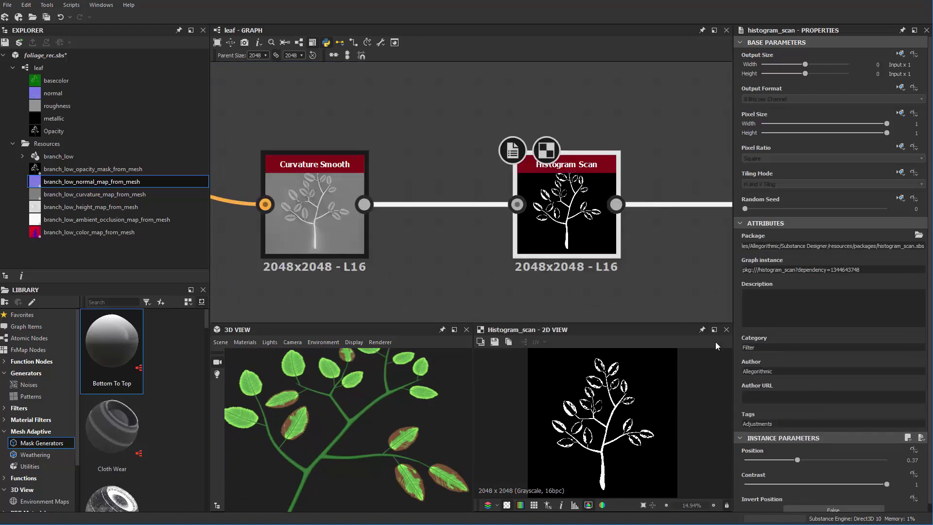
mouse_move(797, 459)
left_mouse_down()
mouse_move(812, 459)
mouse_move(793, 462)
left_mouse_up()
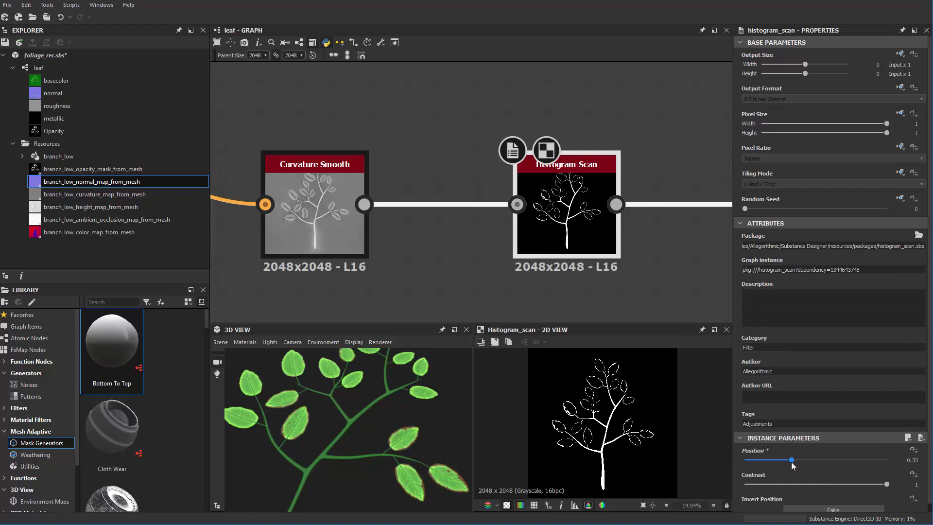
scroll(347, 434, "up", 4)
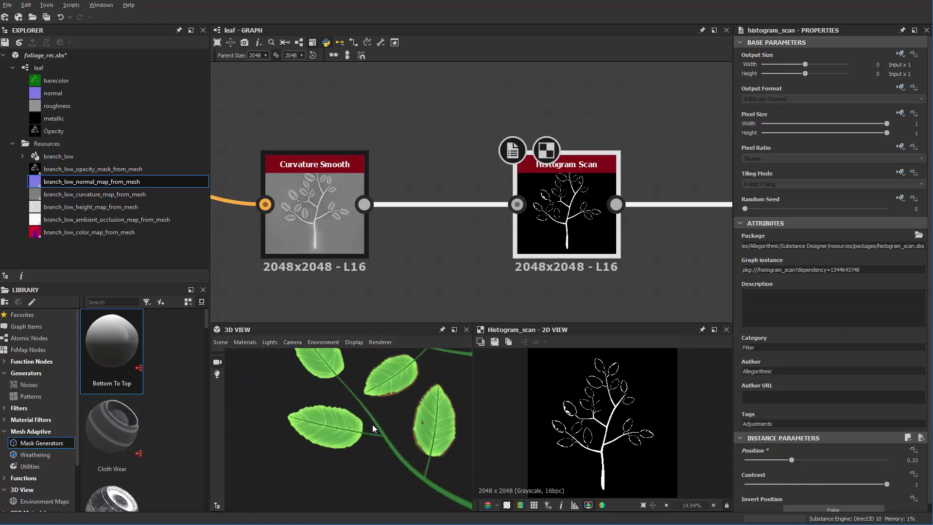
left_click_drag(372, 424, 388, 379)
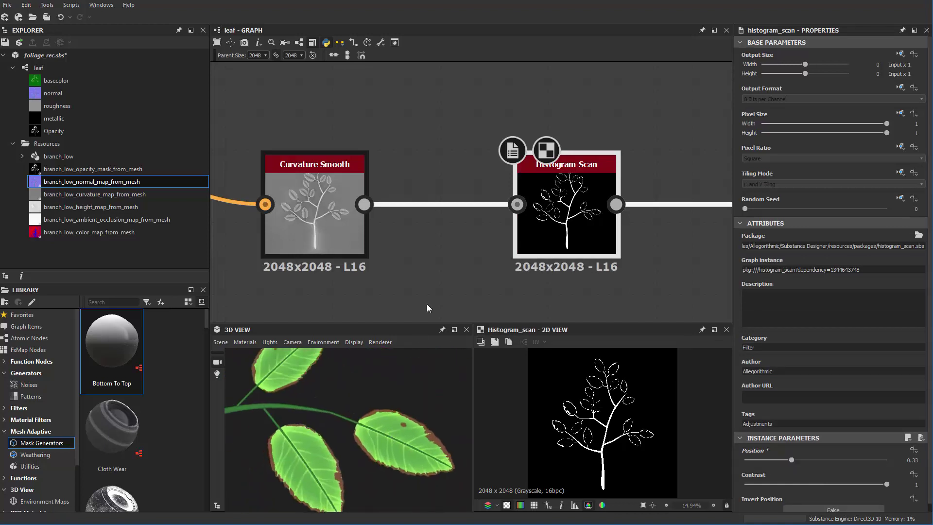
Add a Blur HQ Grayscale node after the curvature Histogram Scan, feeding the mask Blend.
scroll(439, 275, "down", 1)
scroll(535, 258, "up", 1)
middle_click_drag(581, 245, 539, 251)
scroll(395, 439, "up", 3)
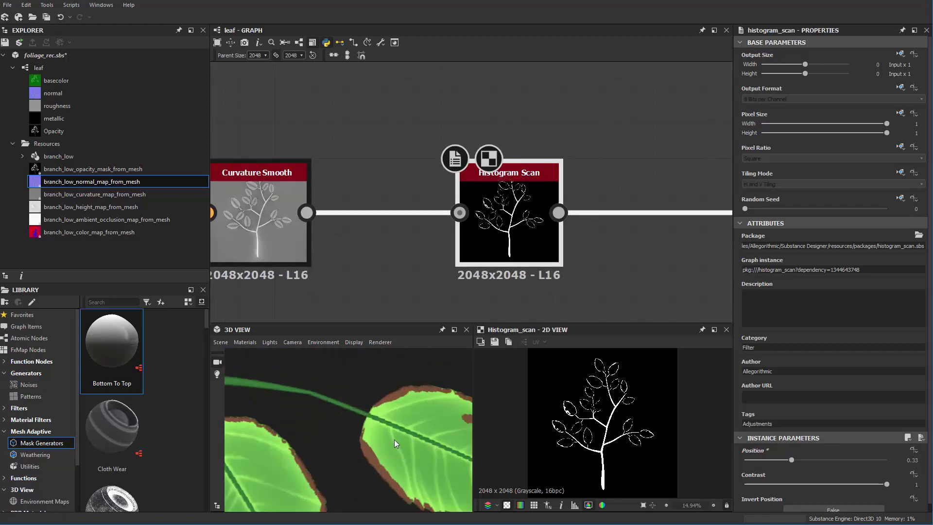
scroll(392, 440, "up", 2)
middle_click_drag(596, 155, 511, 168)
key("space")
type("blu")
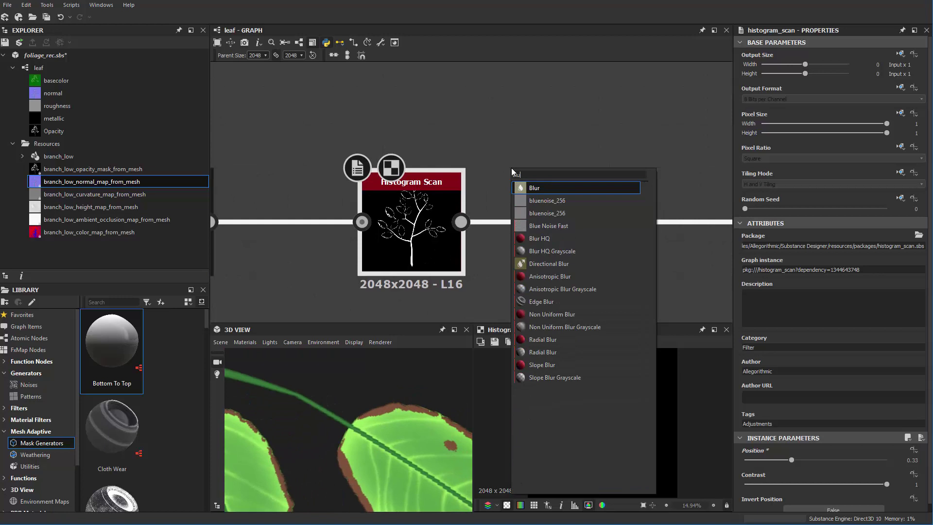
key("Down")
key("Down")
key("Down")
key("Down")
key("Down")
key("Return")
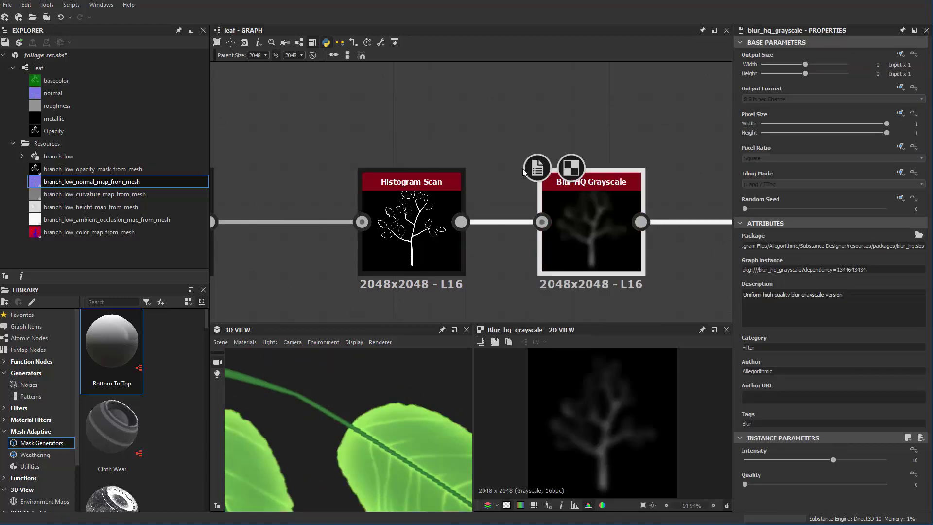
Set the Blur HQ Grayscale intensity to 0.11 and check the softened leaf edges on the branch.
scroll(524, 171, "down", 1)
left_click_drag(798, 460, 745, 461)
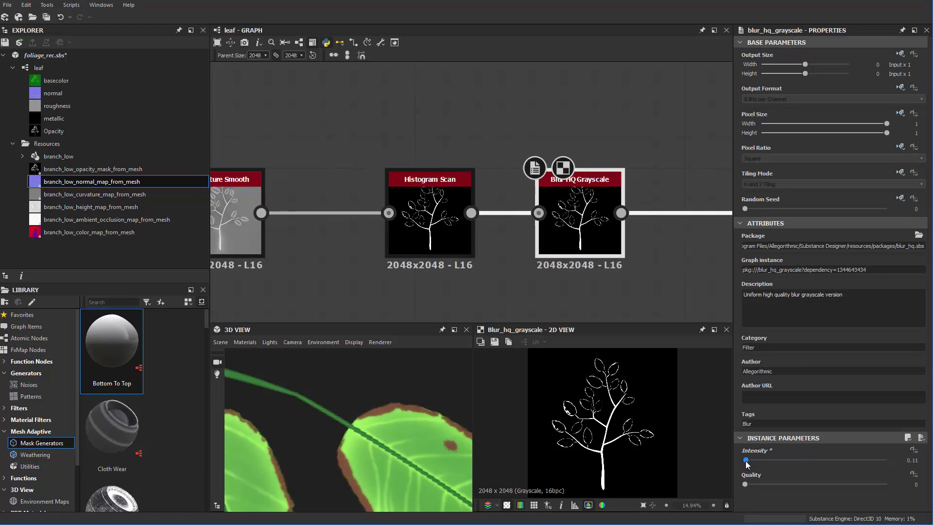
scroll(385, 404, "down", 5)
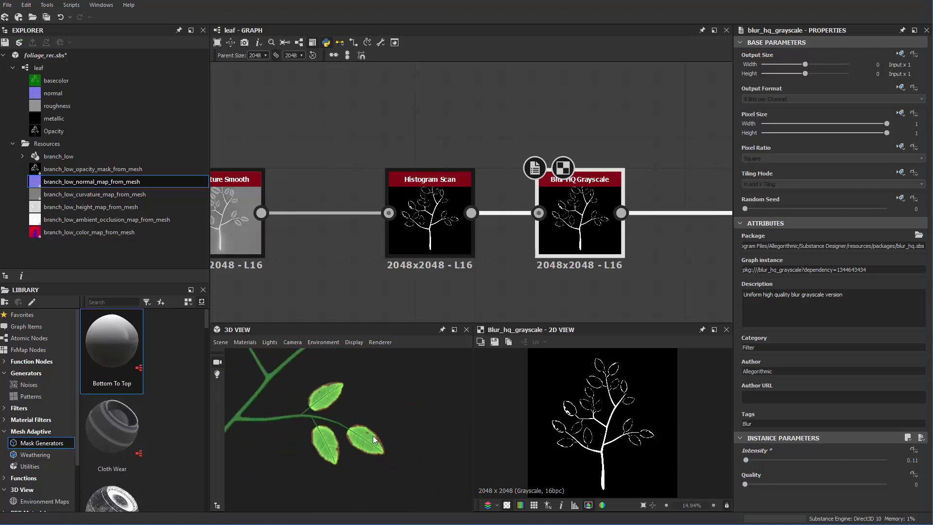
left_click_drag(372, 435, 386, 413)
scroll(386, 413, "up", 6)
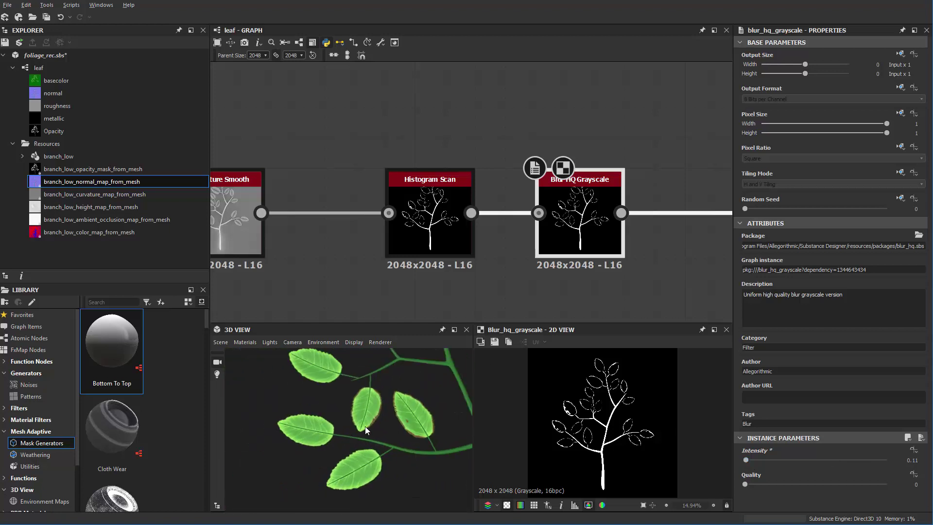
scroll(322, 411, "down", 5)
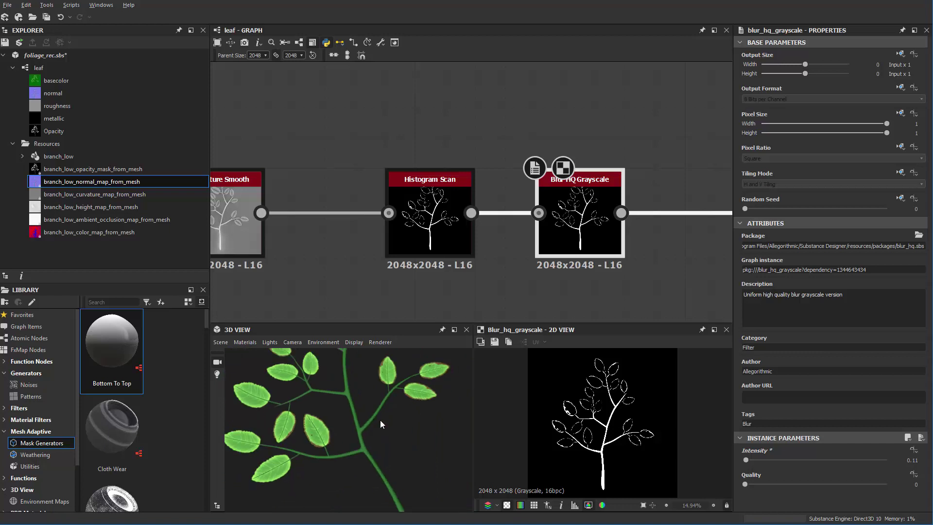
left_click_drag(381, 420, 336, 411)
scroll(568, 174, "down", 3)
Try the Overlay and Divide blending modes on the Blend that applies brown to the leaf color.
scroll(567, 174, "down", 6)
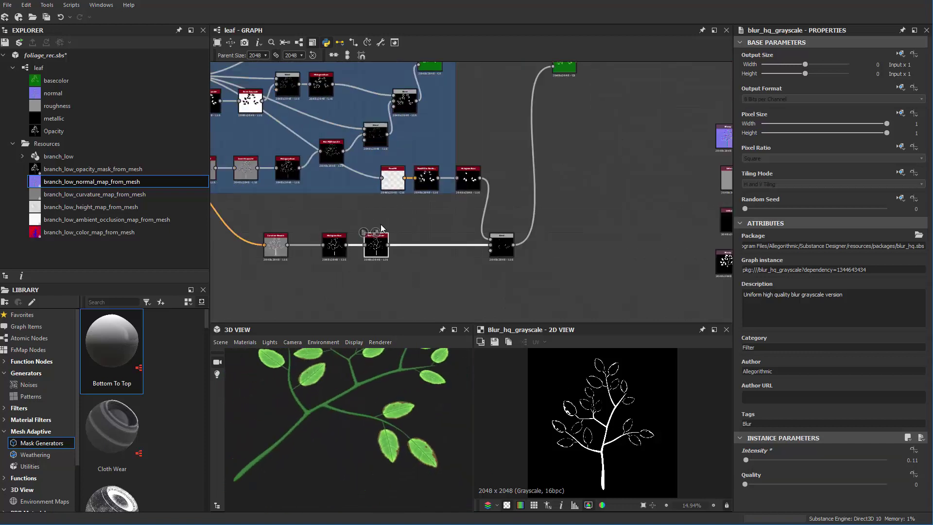
scroll(566, 168, "up", 10)
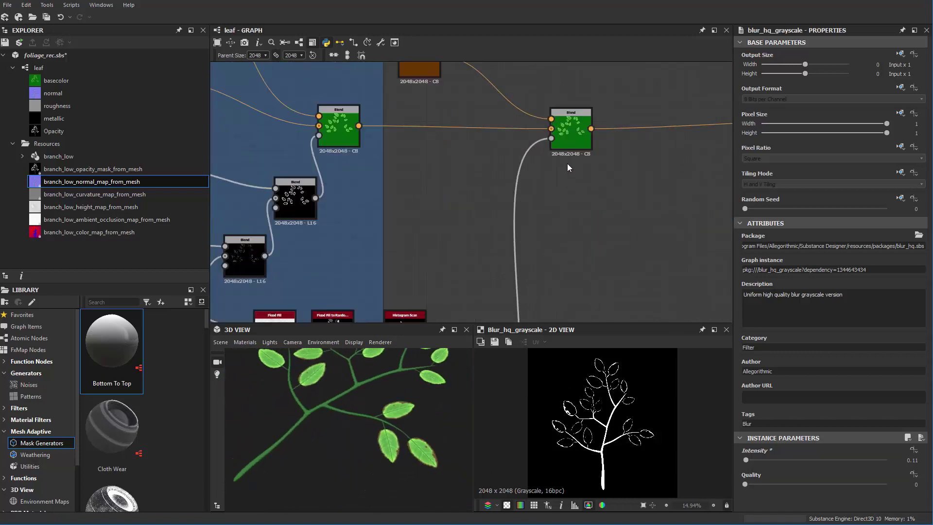
left_click(608, 129)
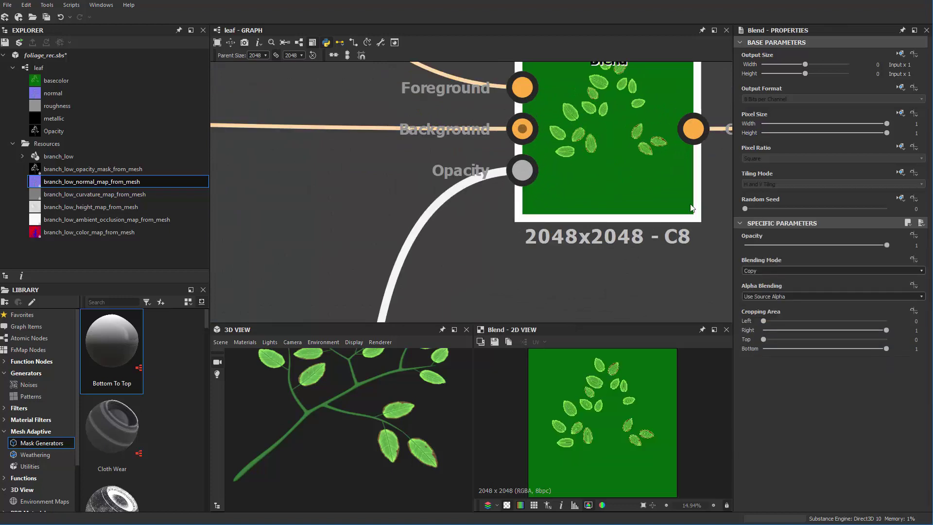
left_click(758, 271)
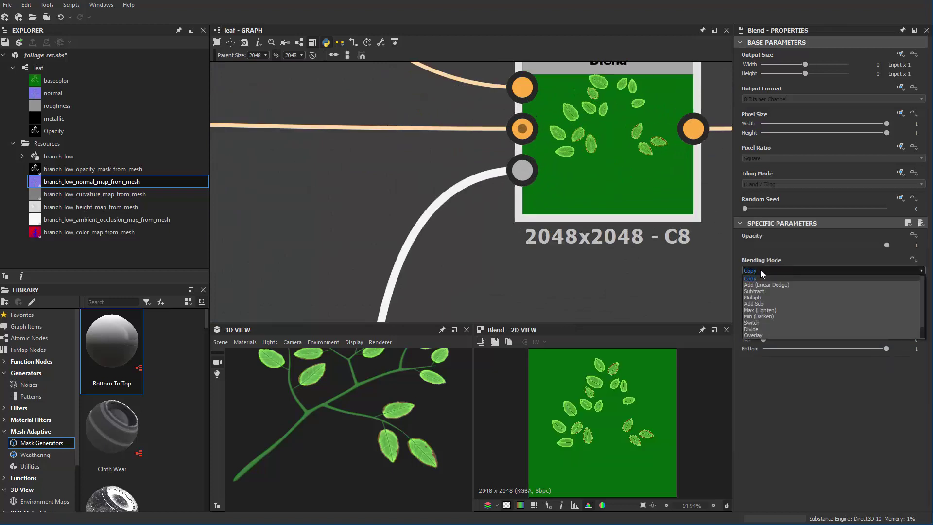
left_click(764, 334)
scroll(611, 423, "up", 8)
scroll(403, 457, "up", 6)
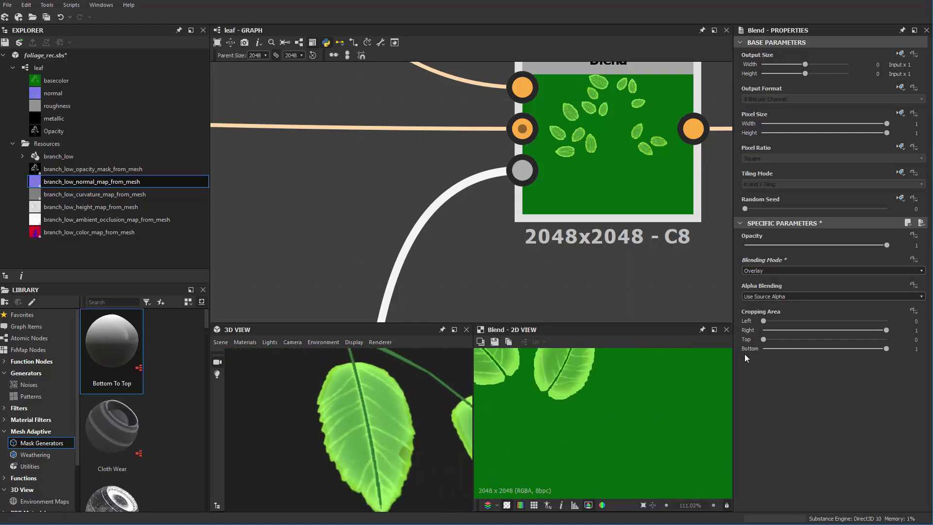
left_click(767, 271)
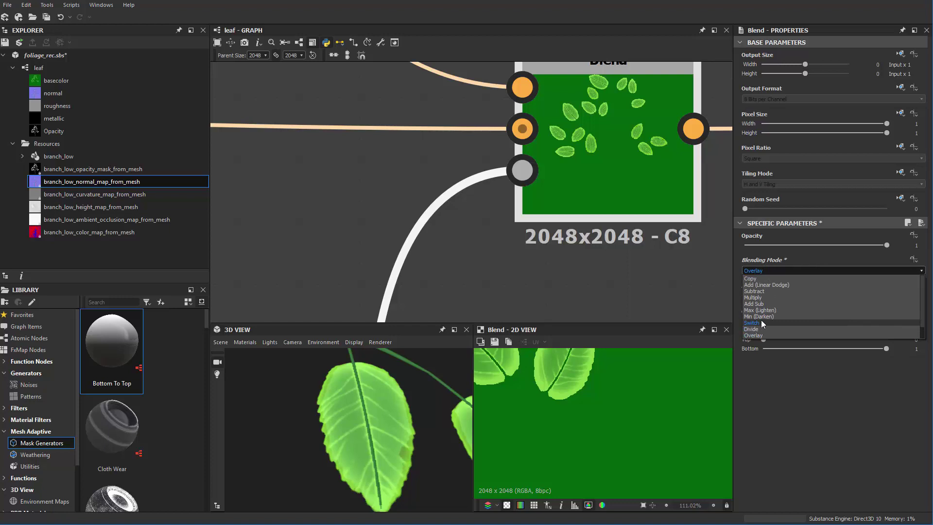
left_click(760, 328)
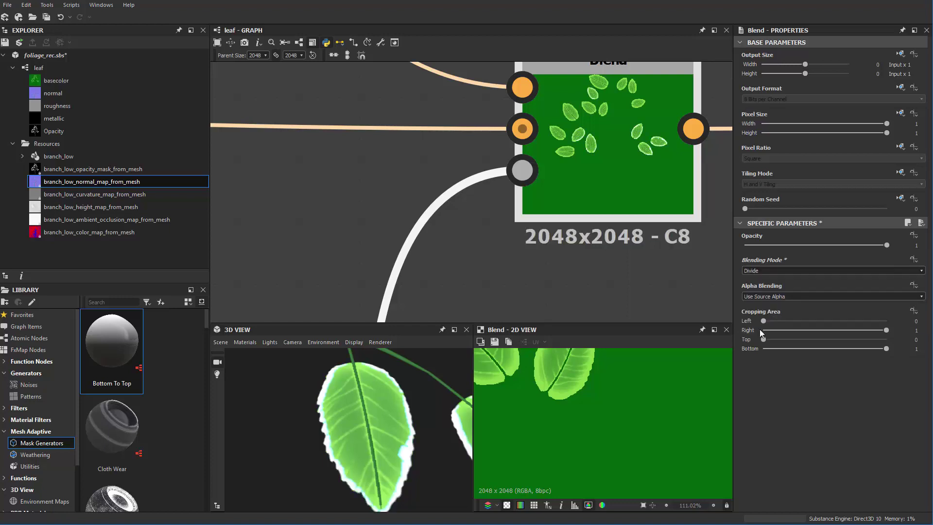
Set the brown-edge Blend to Multiply mode with opacity 0.66 and check the leaves in 3D.
left_click(754, 271)
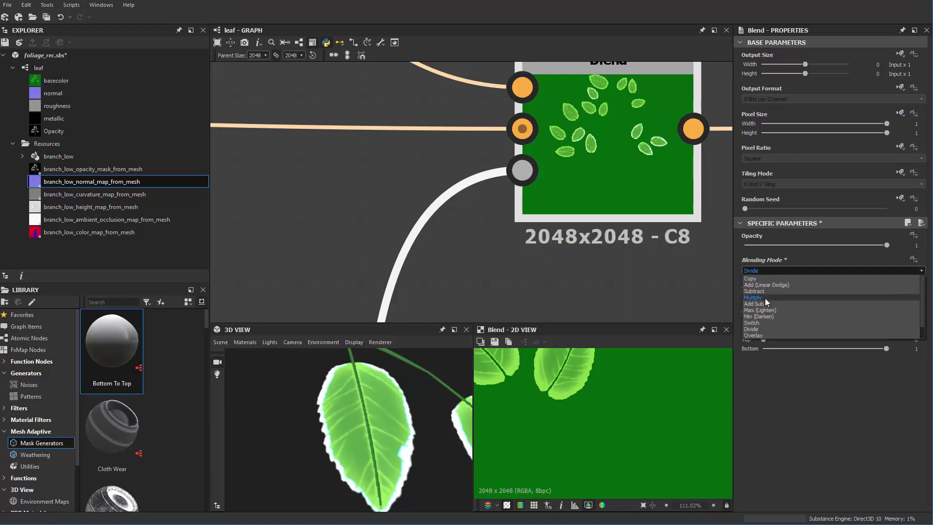
left_click(765, 297)
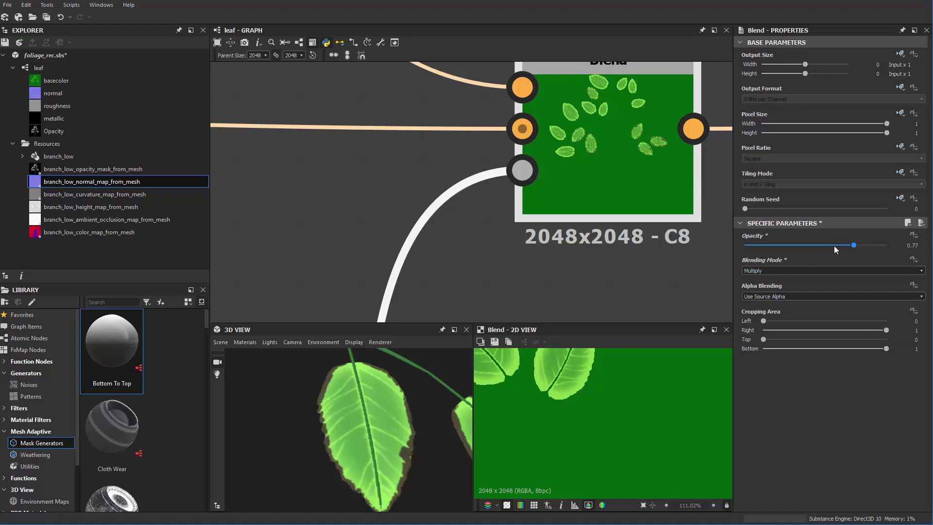
mouse_move(834, 246)
left_mouse_down()
mouse_move(818, 246)
mouse_move(837, 247)
left_mouse_up()
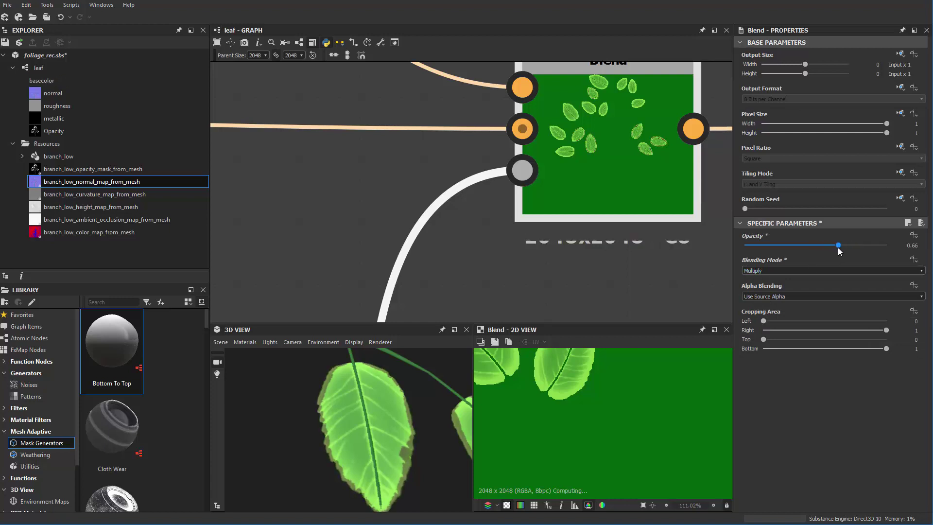
scroll(388, 218, "down", 3)
scroll(340, 413, "down", 5)
left_click_drag(340, 419, 370, 436)
Brighten the brown Uniform Color to full saturation and a value of about 0.56.
middle_click_drag(373, 108, 510, 210)
double_click(332, 147)
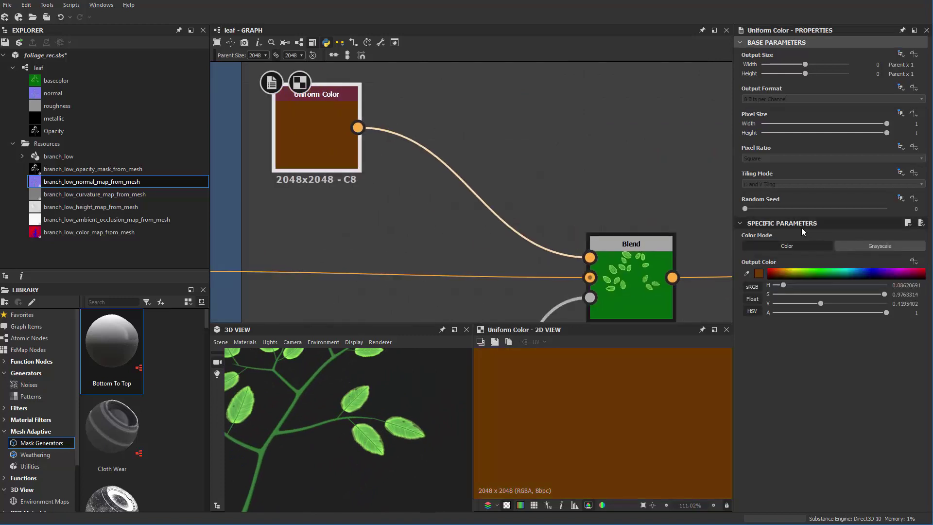
left_click(758, 273)
left_click_drag(442, 150, 502, 140)
left_click(576, 92)
middle_click_drag(577, 158, 419, 93)
Switch the brown-edge Blend to Copy mode and raise its opacity to just below full.
double_click(496, 202)
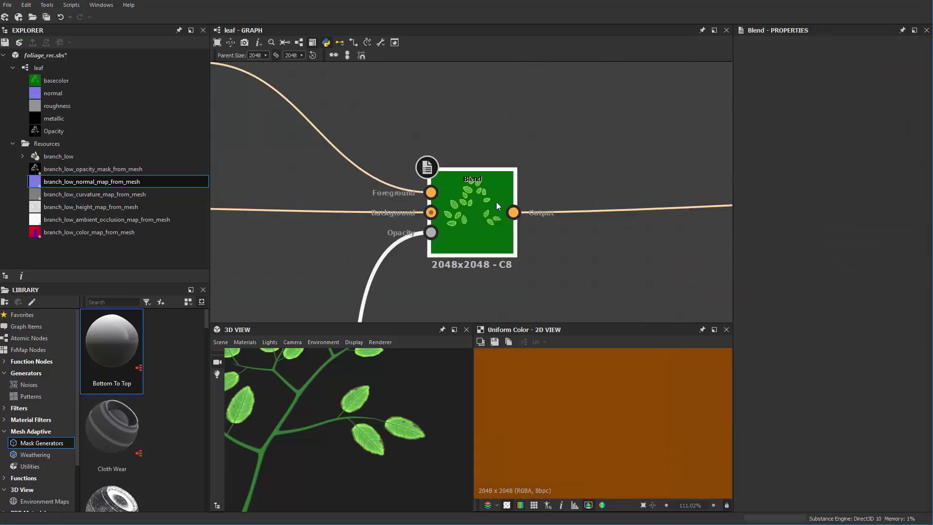
left_click(763, 270)
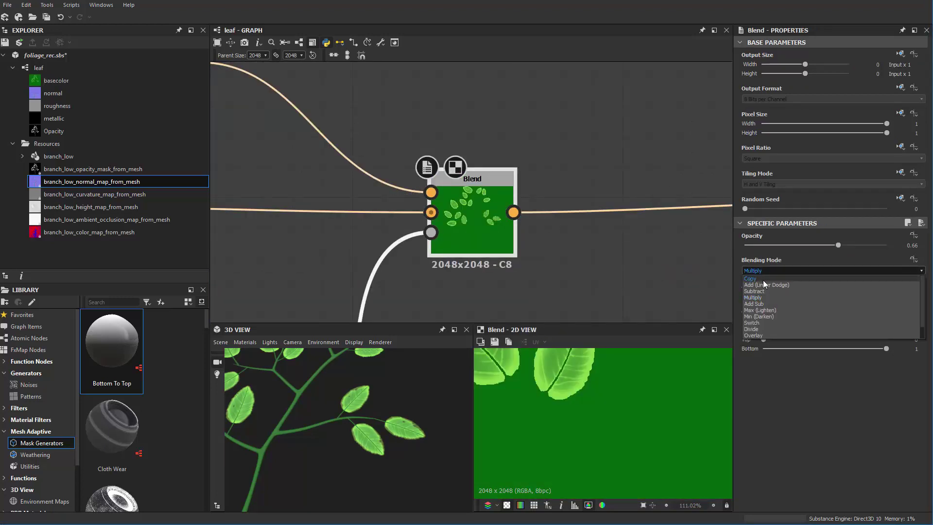
left_click(763, 280)
left_click_drag(456, 389, 357, 415)
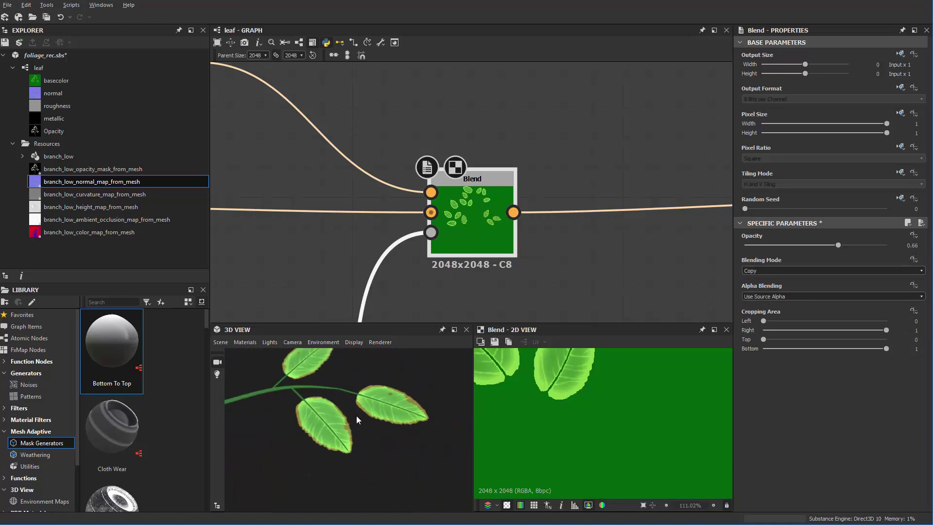
left_click_drag(857, 245, 877, 245)
Darken the brown Uniform Color to a value of about 0.42 at full saturation.
scroll(413, 156, "down", 5)
double_click(362, 165)
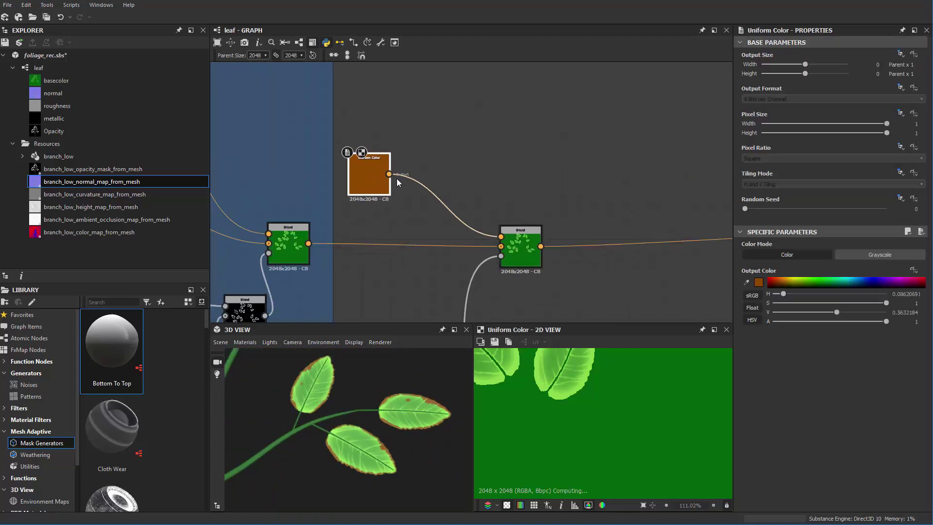
left_click(753, 274)
left_click_drag(445, 146, 445, 153)
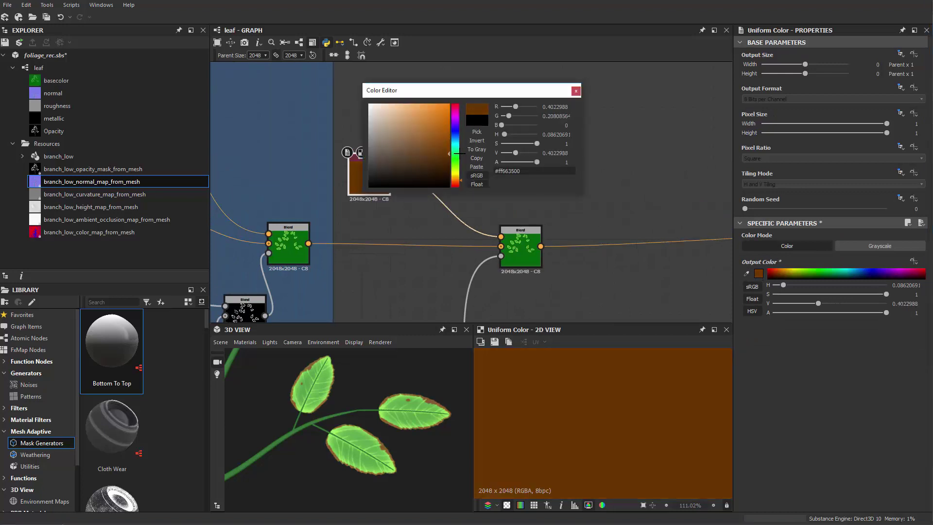
left_click(576, 91)
Move the base color network away from the outputs and arrange the brown-edge nodes beside the Base Color Blend frame.
scroll(479, 208, "down", 5)
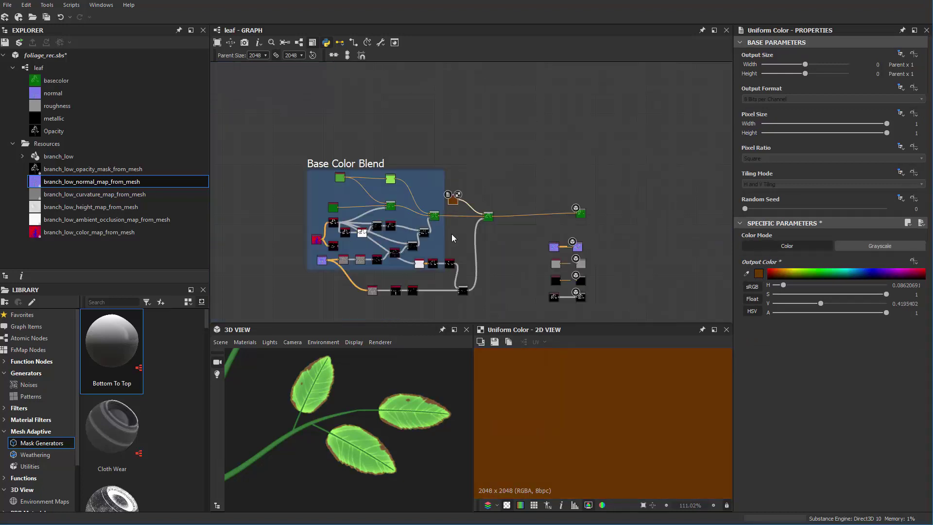
left_click_drag(322, 154, 499, 309)
left_click_drag(409, 180, 327, 153)
left_click(276, 255)
left_click_drag(293, 266, 395, 292)
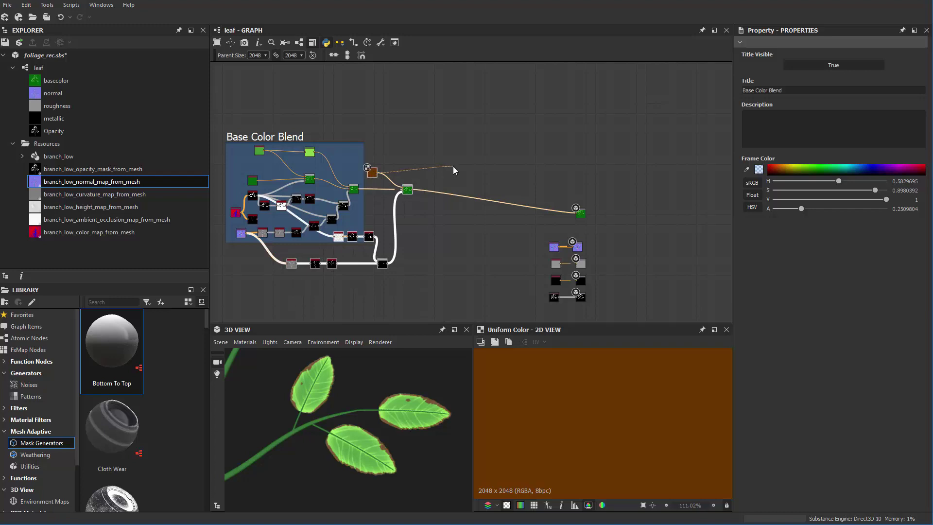
left_click_drag(373, 174, 465, 147)
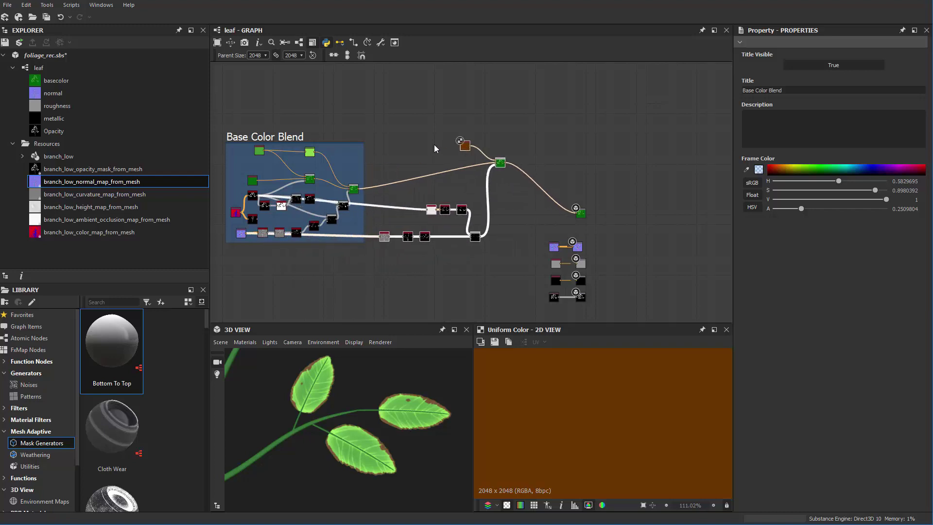
left_click_drag(434, 121, 495, 178)
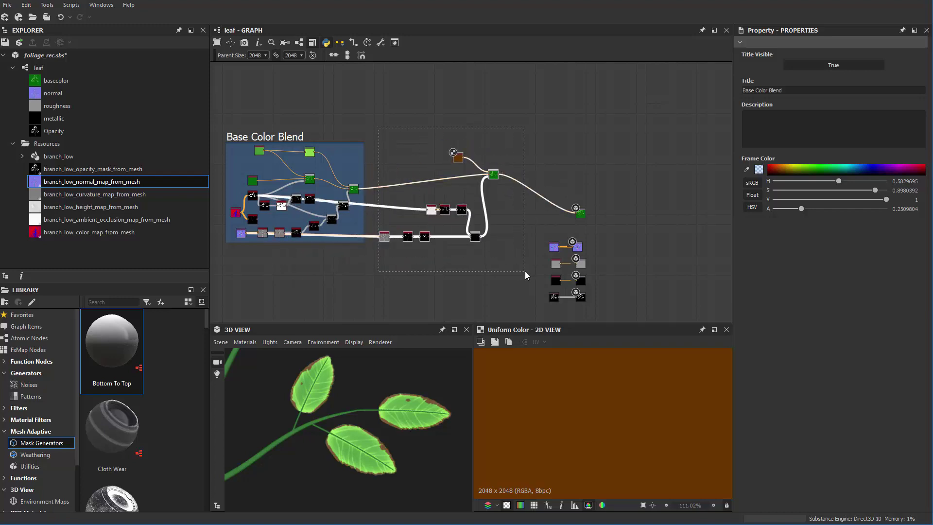
Add a frame around the brown-edge nodes and title it Dying_color.
key("space")
type("f")
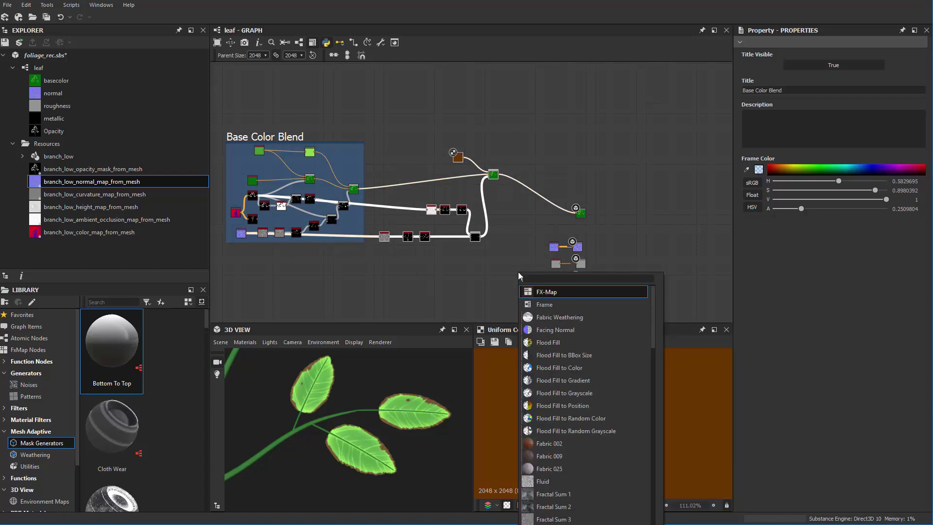
type("r")
key("Return")
scroll(411, 117, "up", 2)
middle_click_drag(412, 117, 482, 85)
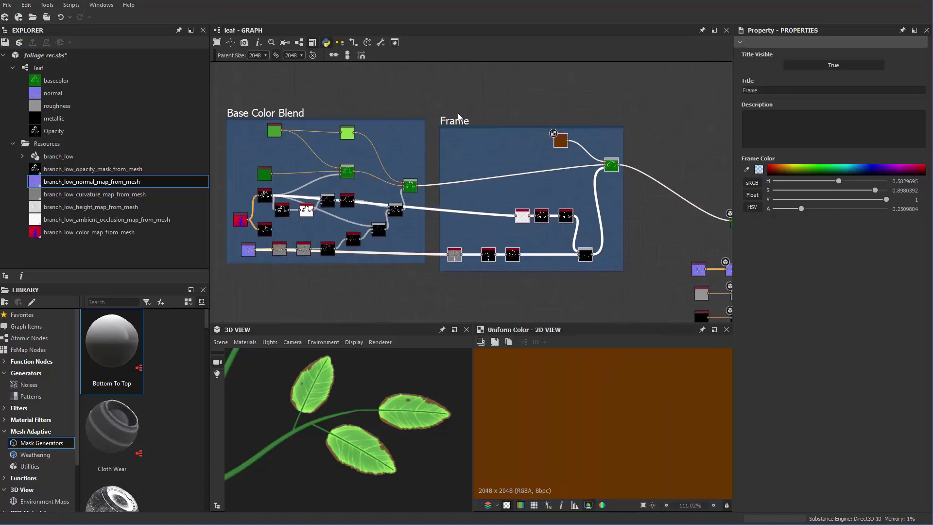
left_click(466, 118)
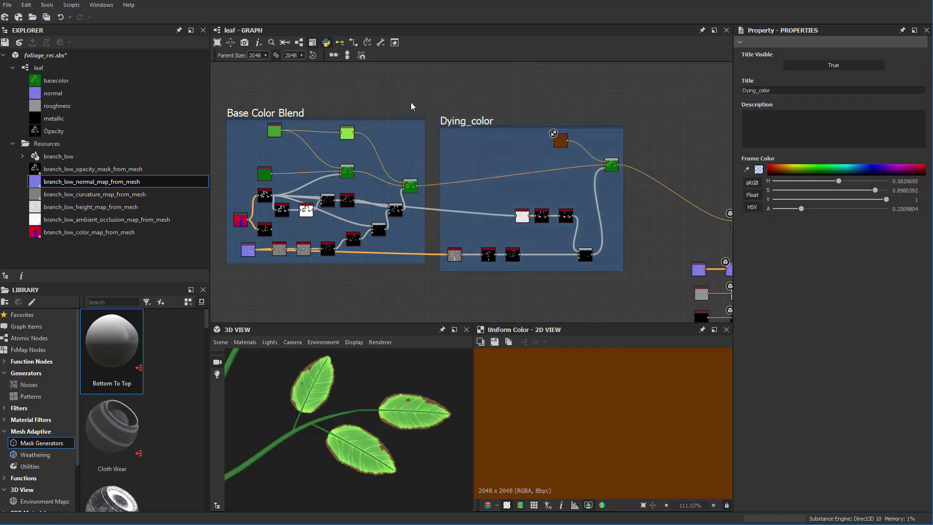
Move the base color output node up in line with the final Blend of the Dying_color frame.
middle_click_drag(424, 106, 434, 125)
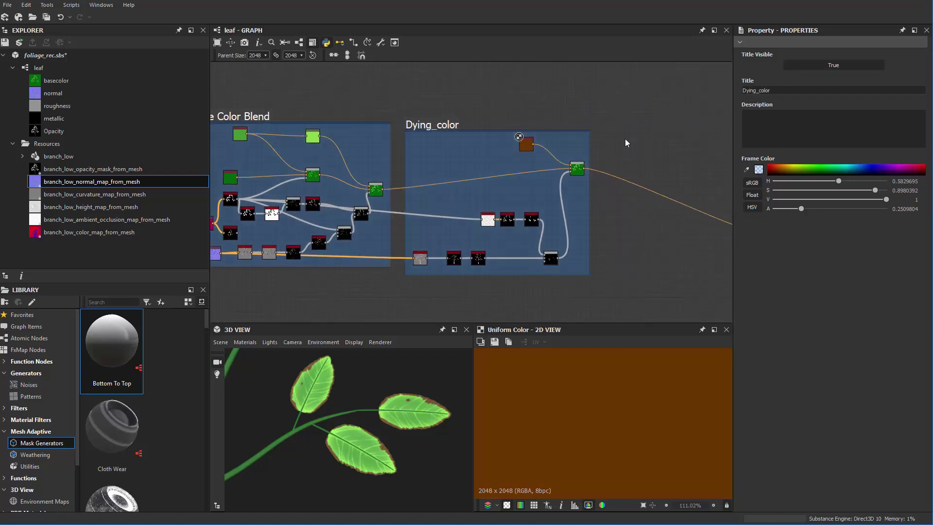
scroll(690, 170, "down", 1)
middle_click_drag(692, 170, 545, 163)
scroll(546, 163, "up", 1)
left_click_drag(638, 230, 638, 168)
scroll(596, 166, "up", 2)
left_click(597, 177)
scroll(531, 228, "down", 1)
middle_click_drag(528, 215, 551, 212)
scroll(531, 227, "down", 1)
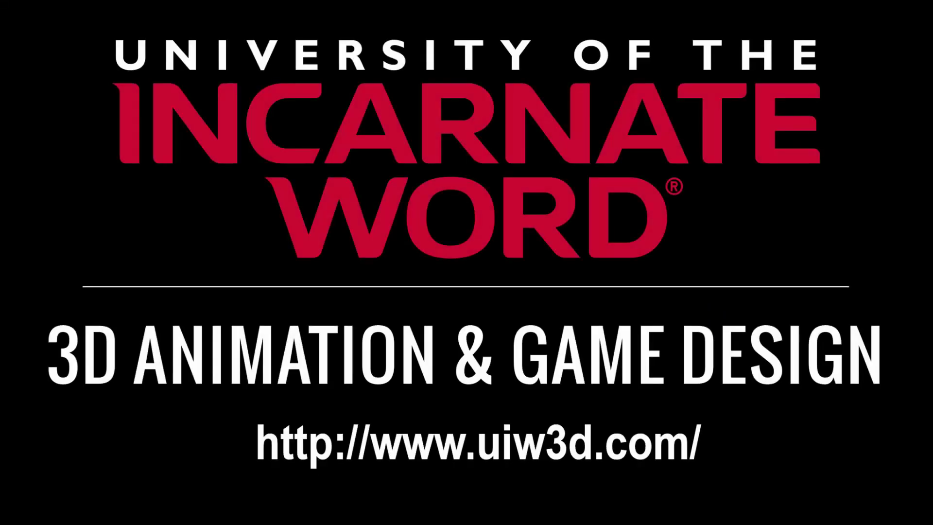